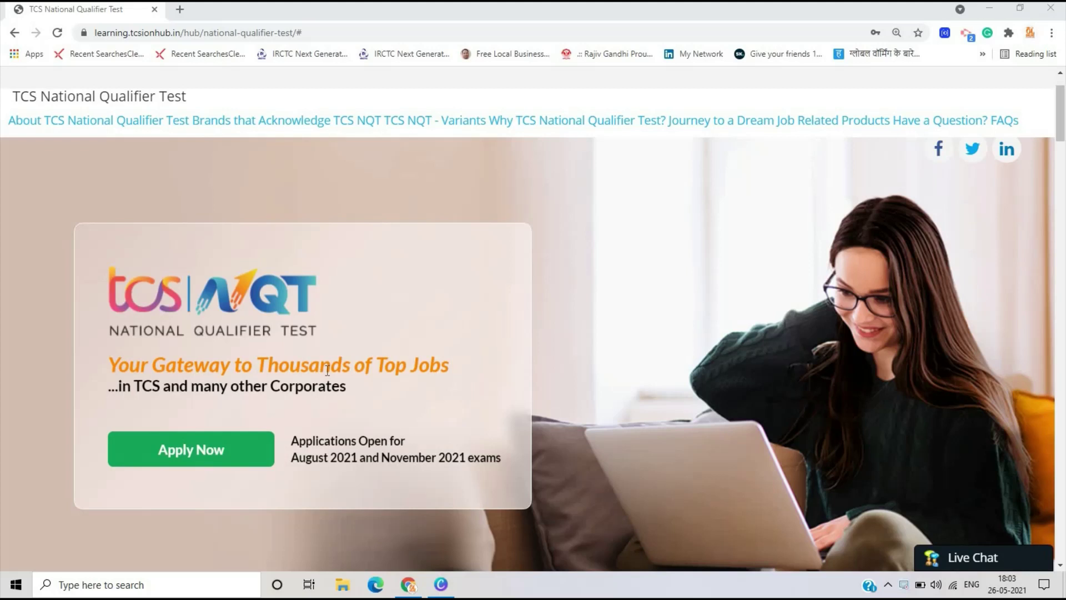
# - Read the guidelines for choosing TCS NQT variants, then close them
pyautogui.scroll(-1, 328, 371)
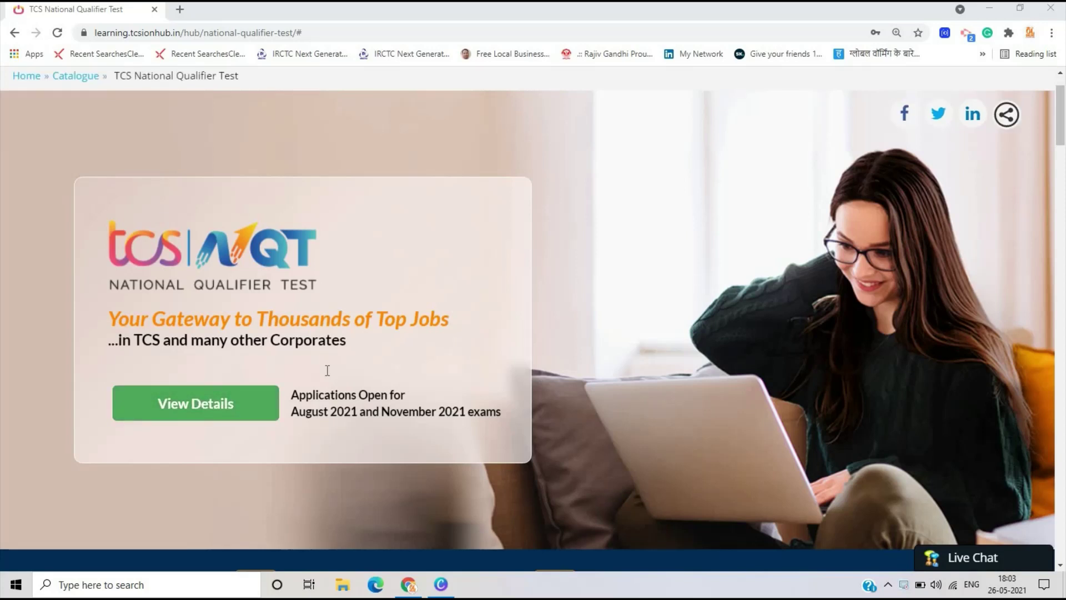
pyautogui.scroll(1, 327, 371)
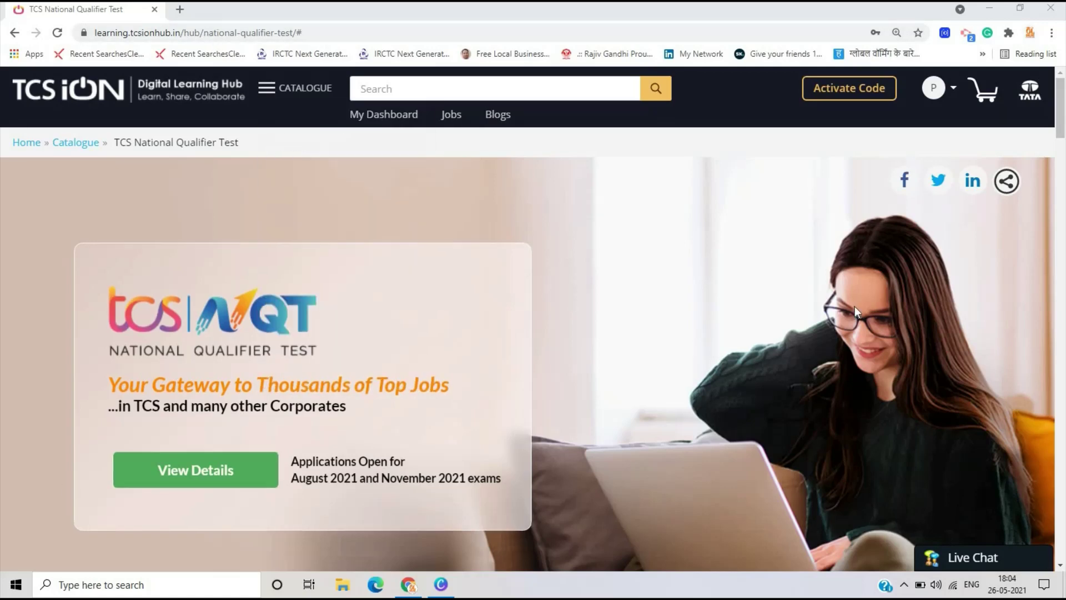
pyautogui.scroll(-5, 868, 312)
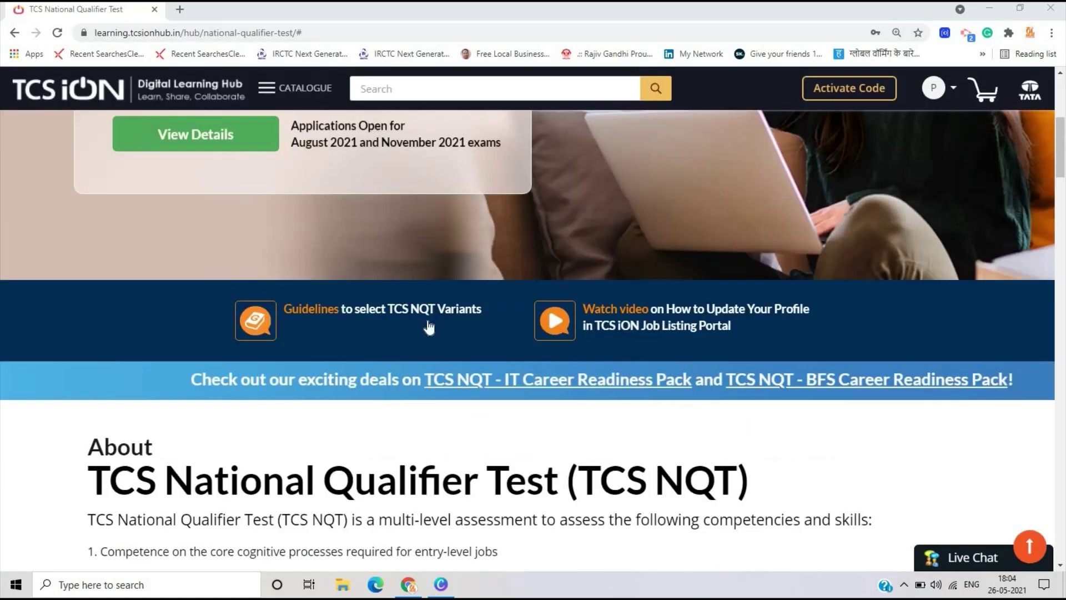
pyautogui.click(430, 326)
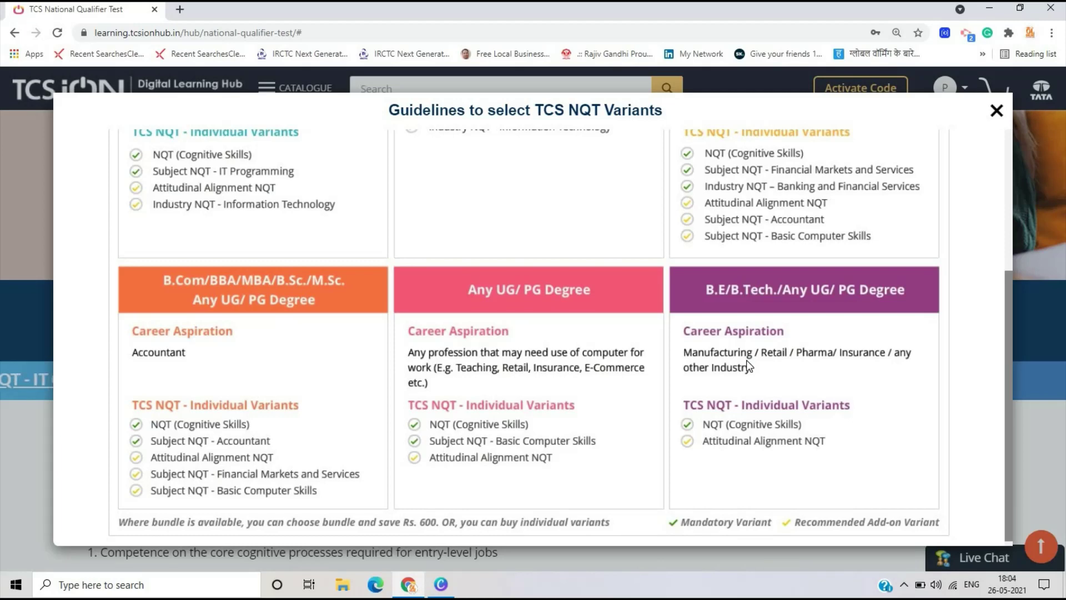
pyautogui.scroll(-1, 296, 447)
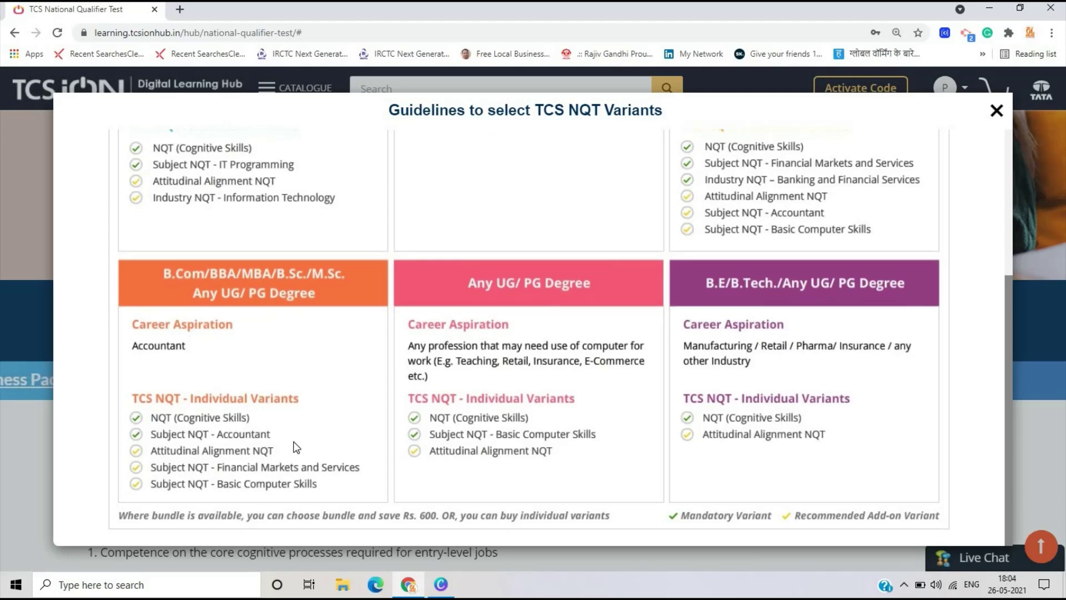
pyautogui.scroll(4, 296, 447)
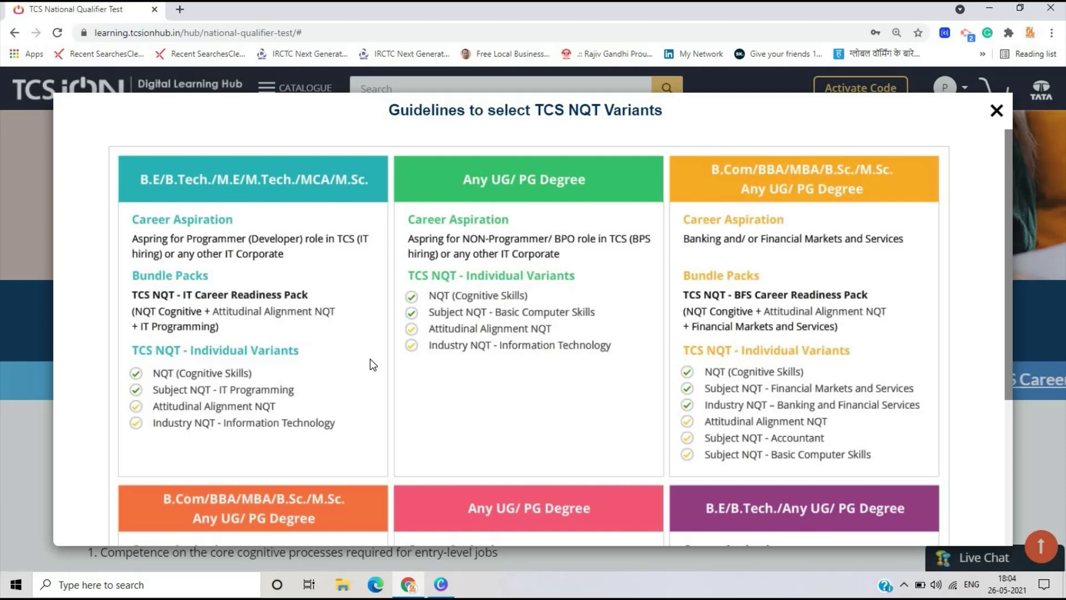
pyautogui.scroll(-3, 369, 364)
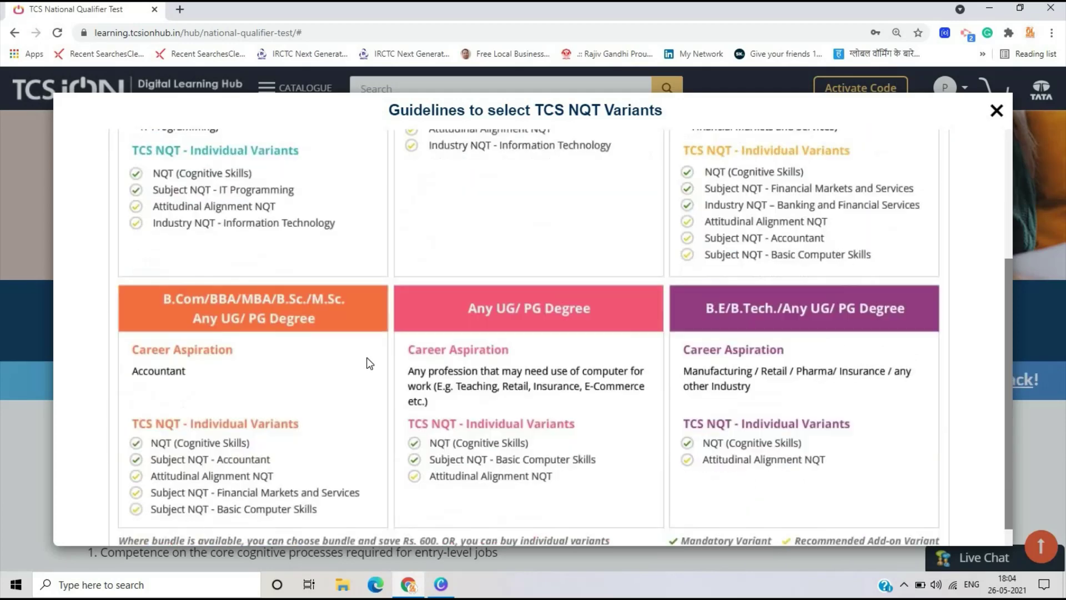
pyautogui.scroll(5, 366, 358)
pyautogui.click(997, 111)
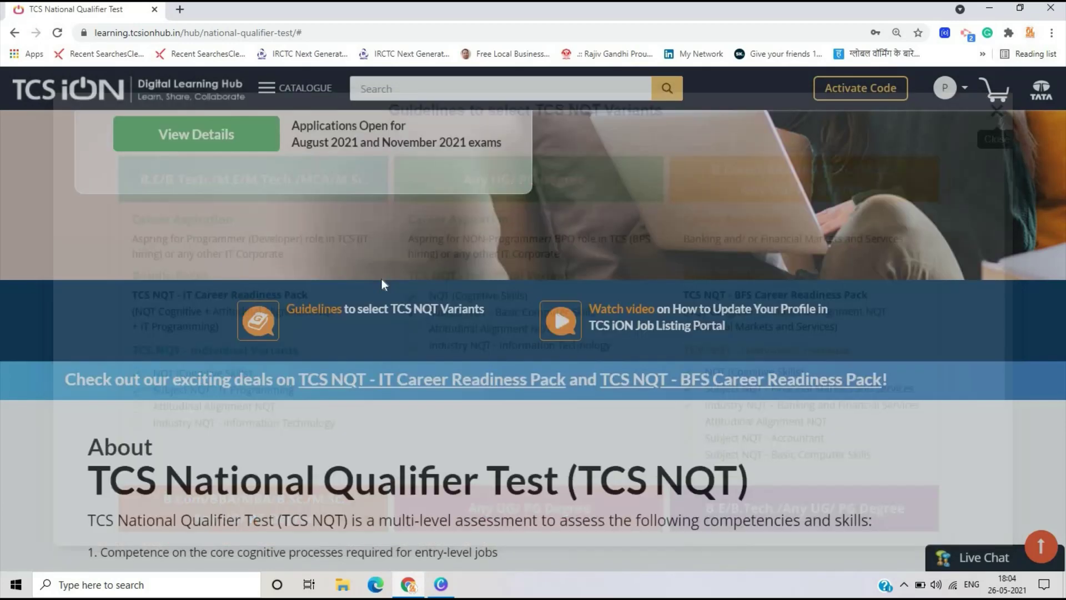
# - Compare the Industry NQT and Subject NQT variant cards with the main NQT variants
pyautogui.scroll(-5, 805, 419)
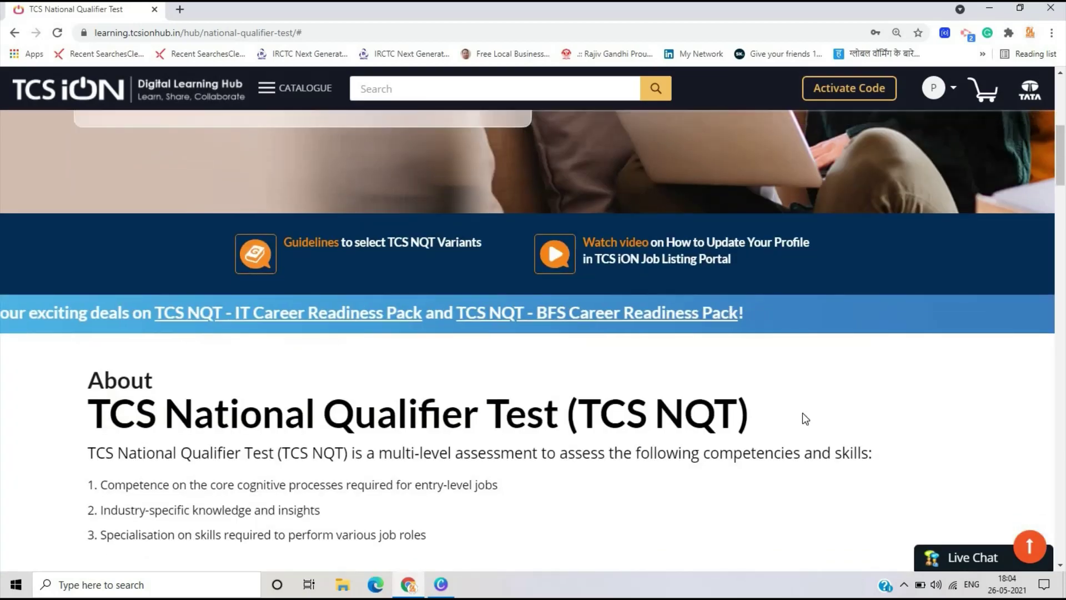
pyautogui.scroll(-5, 803, 413)
pyautogui.scroll(-6, 283, 470)
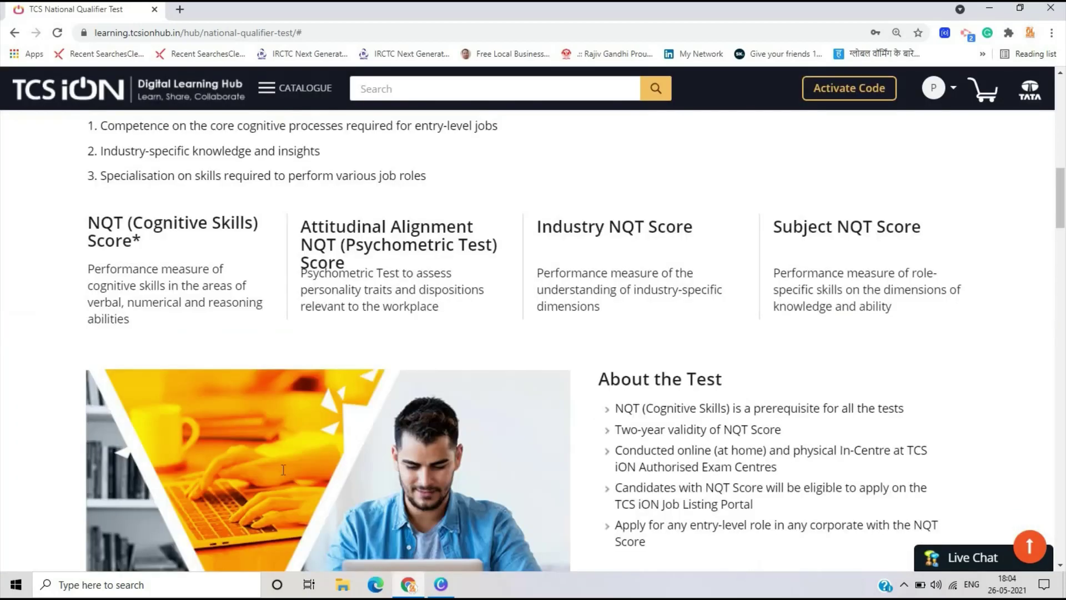
pyautogui.scroll(-15, 283, 470)
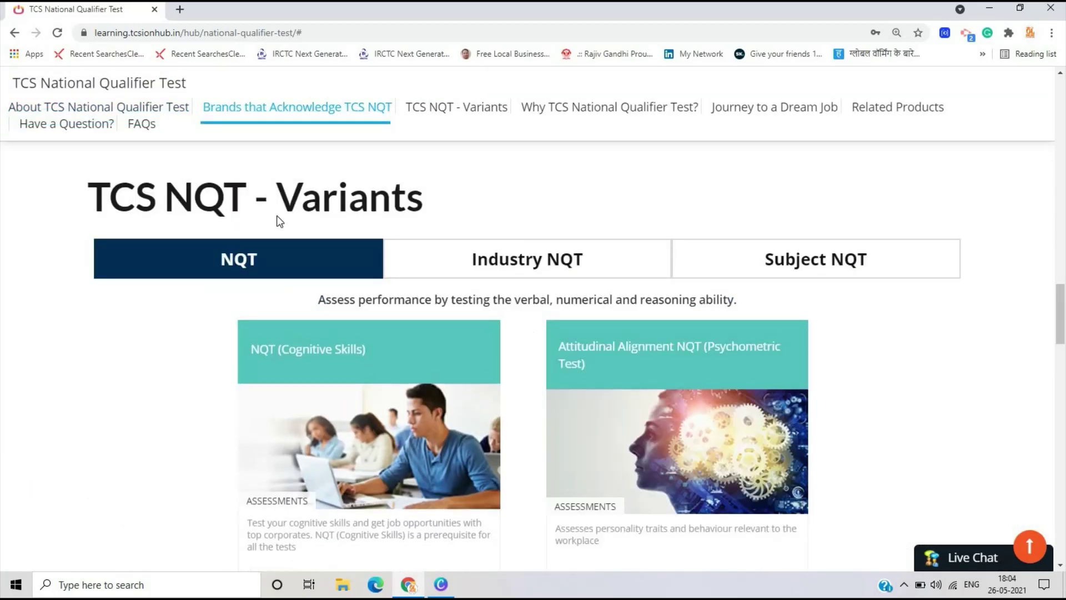
pyautogui.scroll(-1, 279, 221)
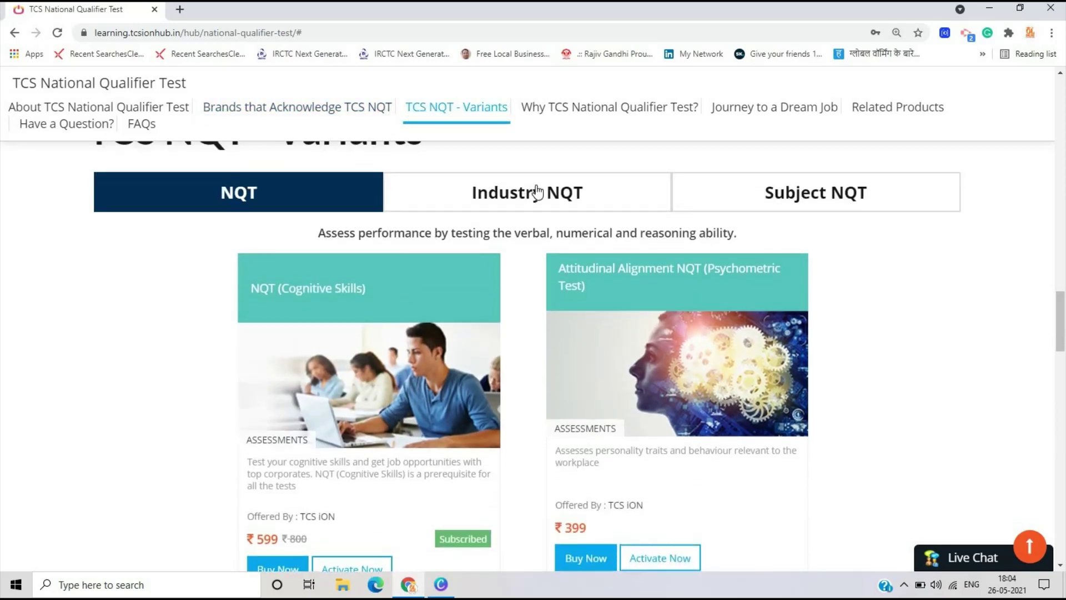
pyautogui.click(537, 192)
pyautogui.click(797, 202)
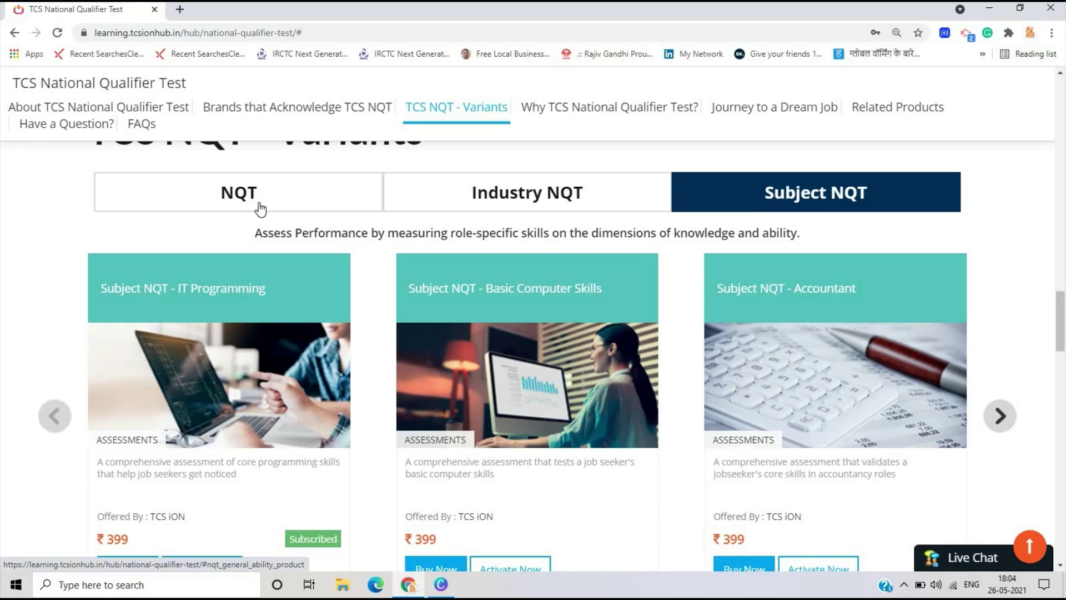
pyautogui.click(261, 208)
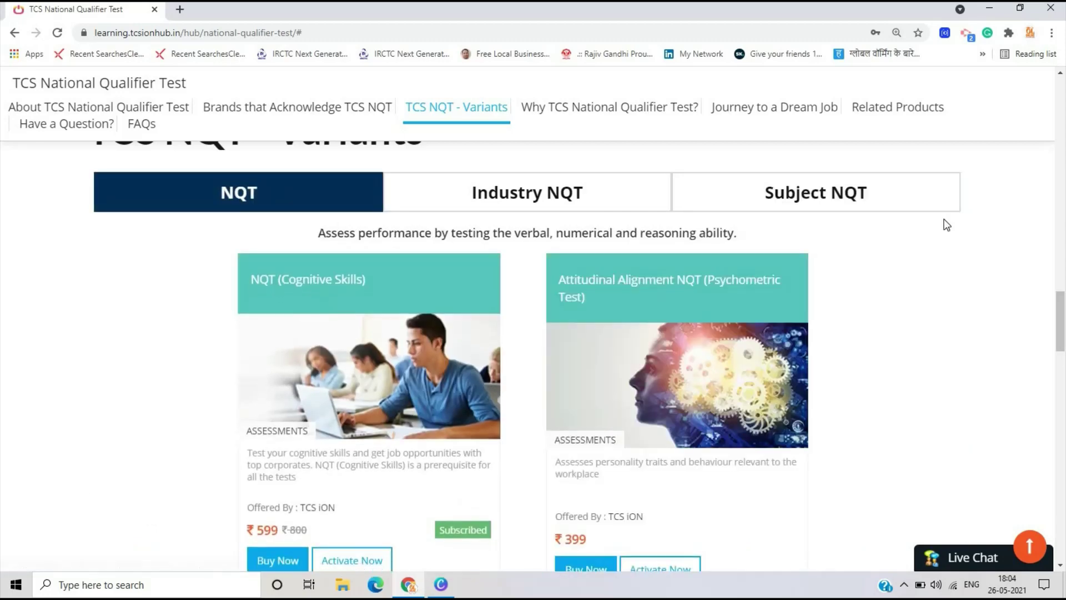
pyautogui.click(828, 206)
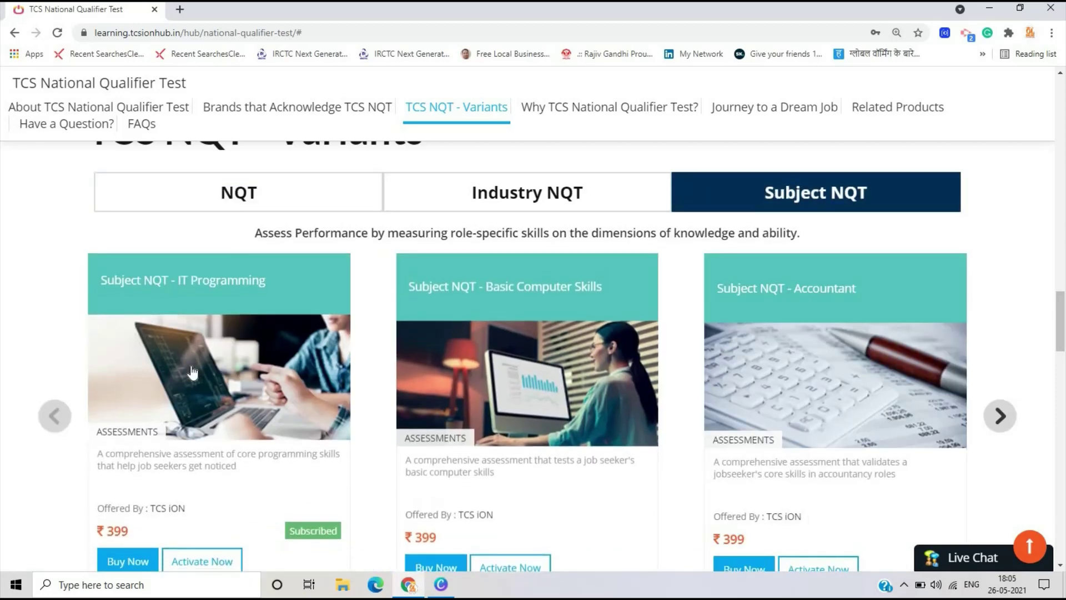
pyautogui.scroll(-2, 192, 372)
pyautogui.scroll(2, 192, 372)
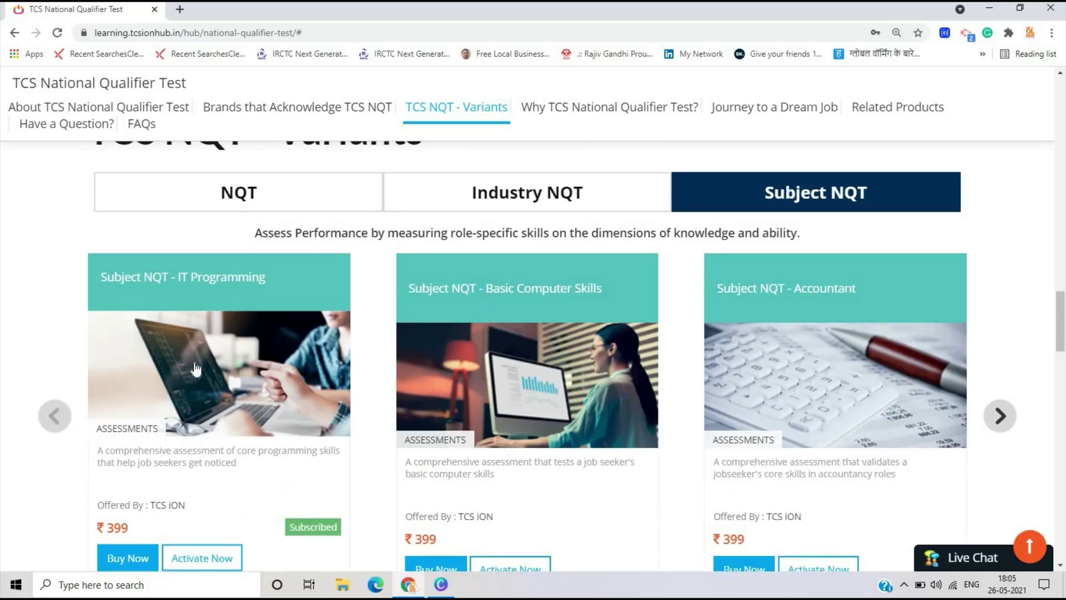
pyautogui.click(572, 200)
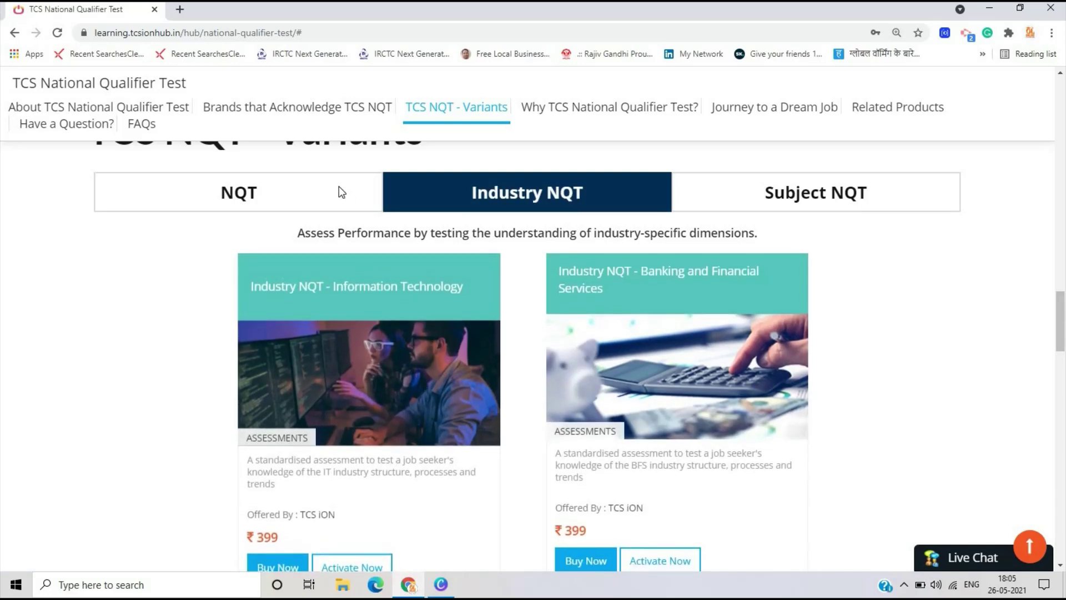
pyautogui.click(222, 194)
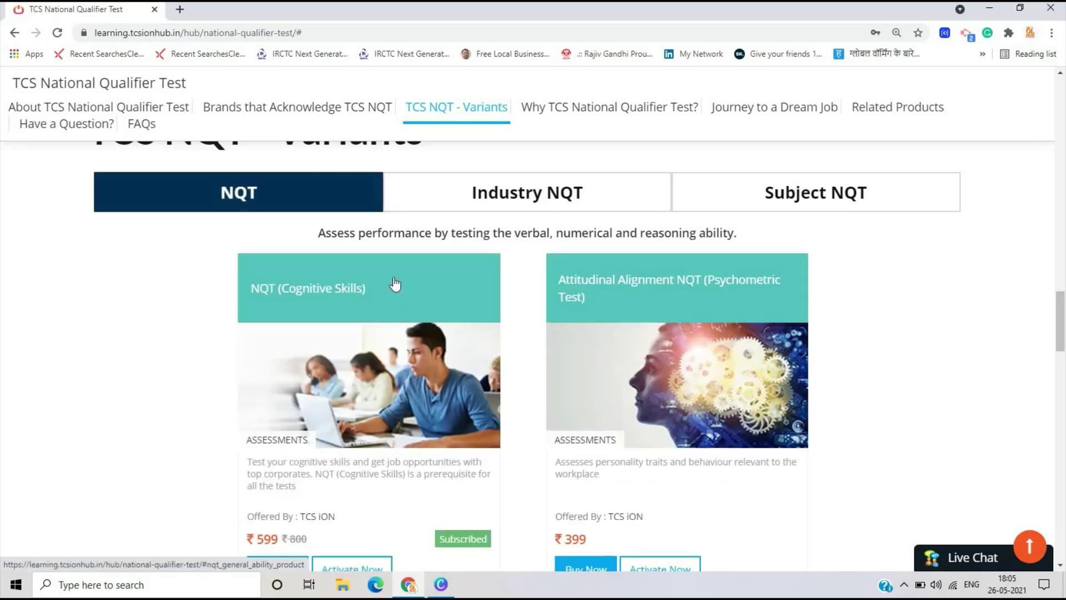
pyautogui.scroll(-1, 451, 340)
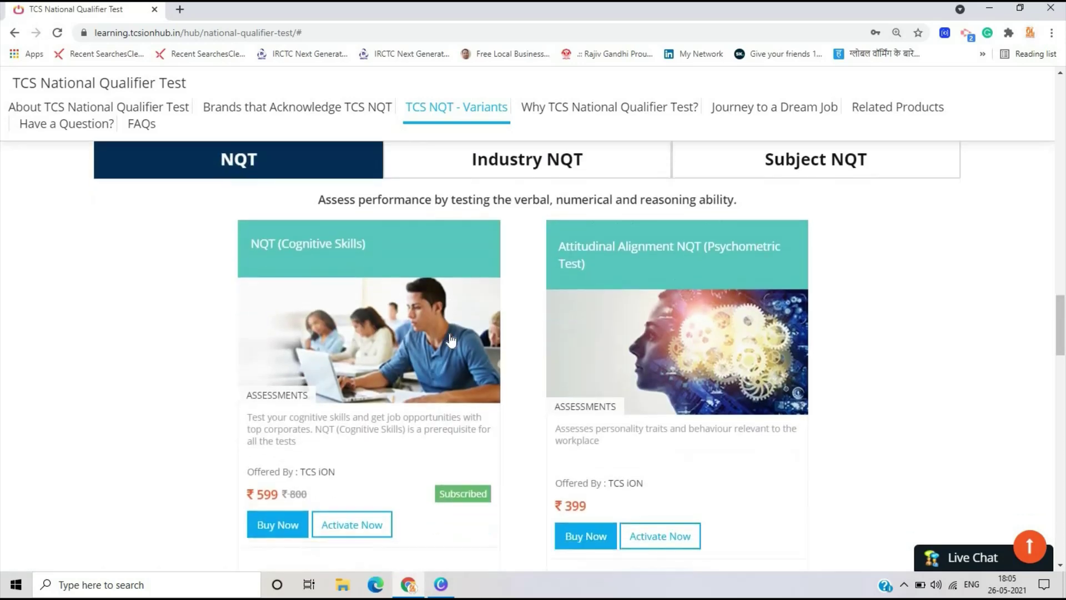
pyautogui.scroll(-1, 451, 340)
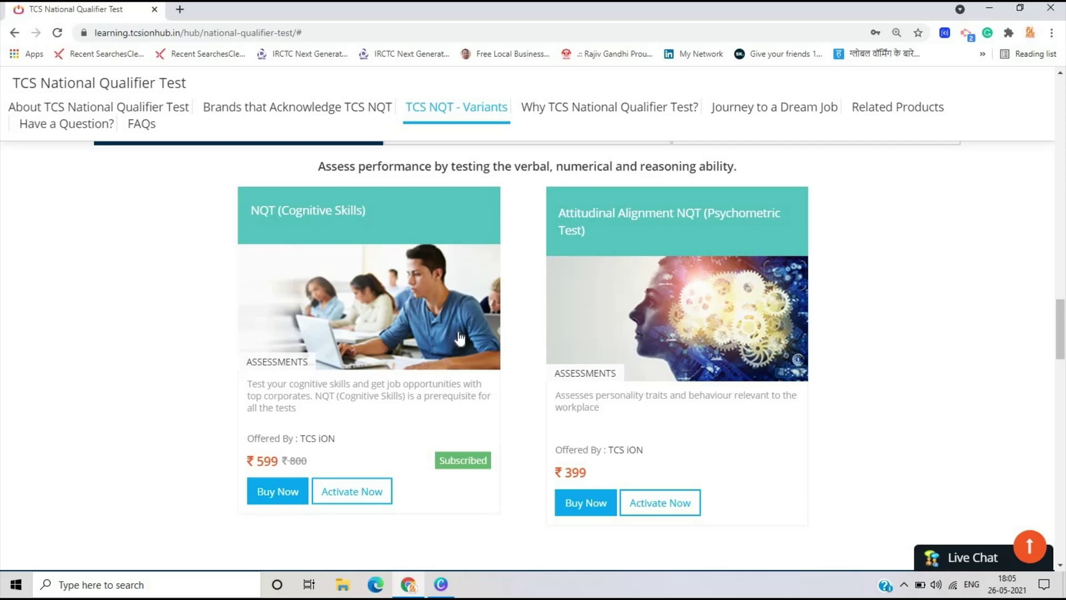
pyautogui.scroll(15, 992, 326)
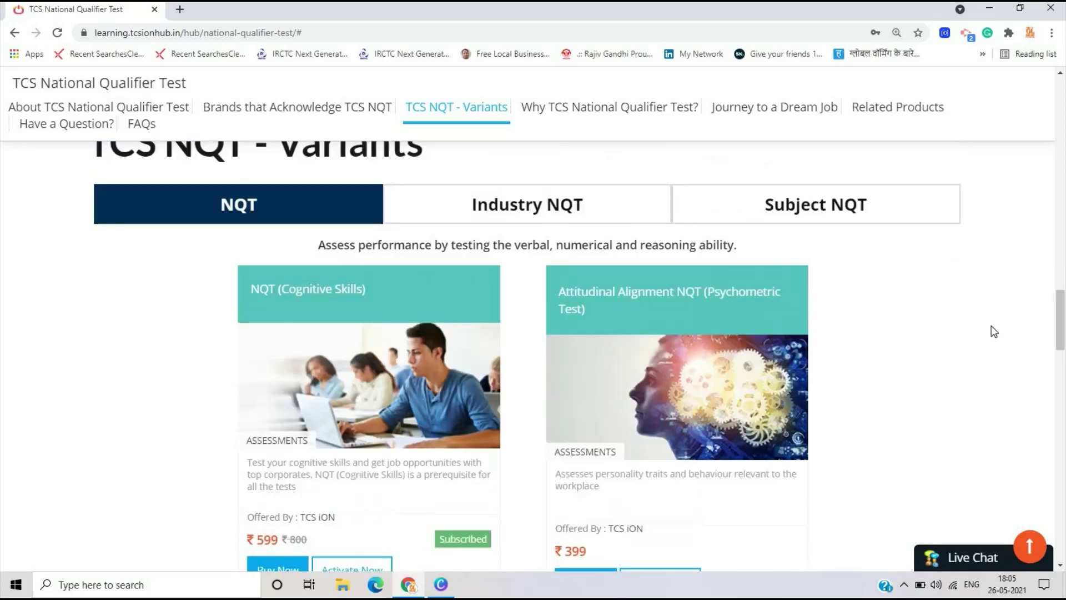
pyautogui.scroll(-7, 997, 329)
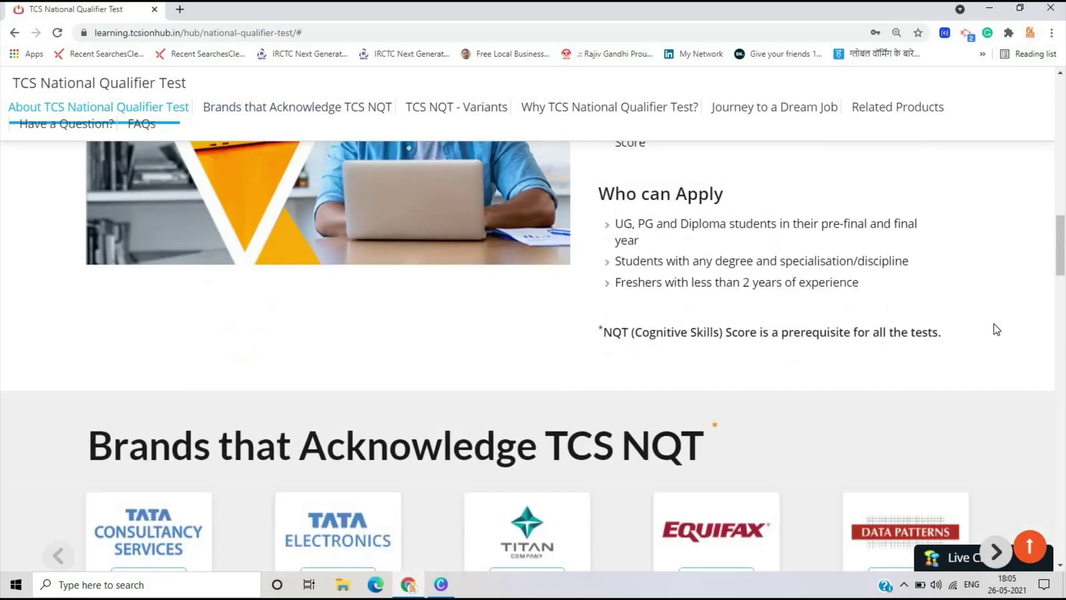
pyautogui.scroll(9, 995, 331)
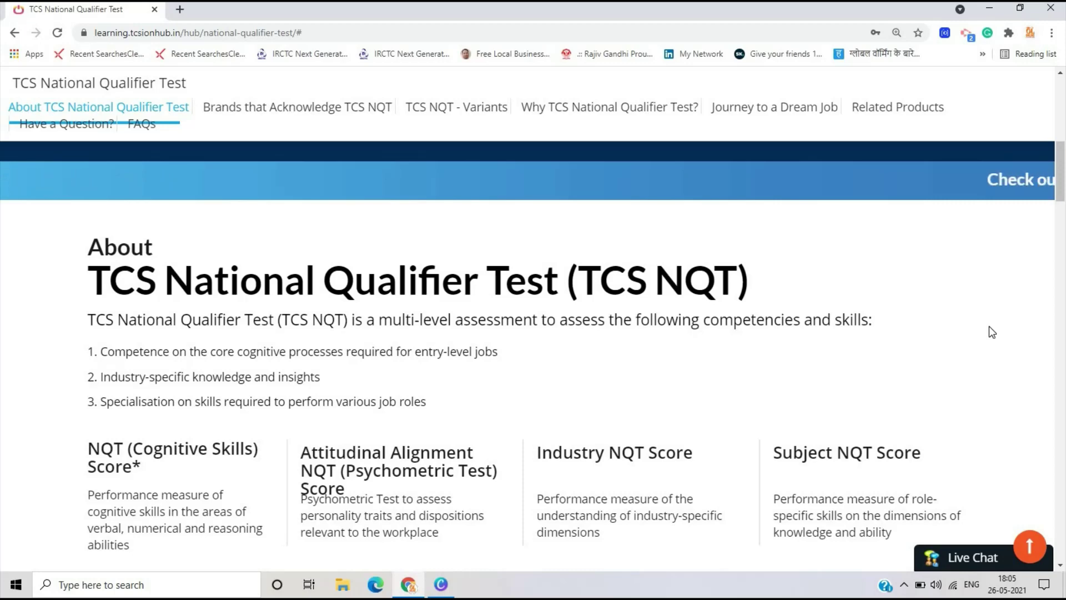
pyautogui.scroll(-15, 988, 331)
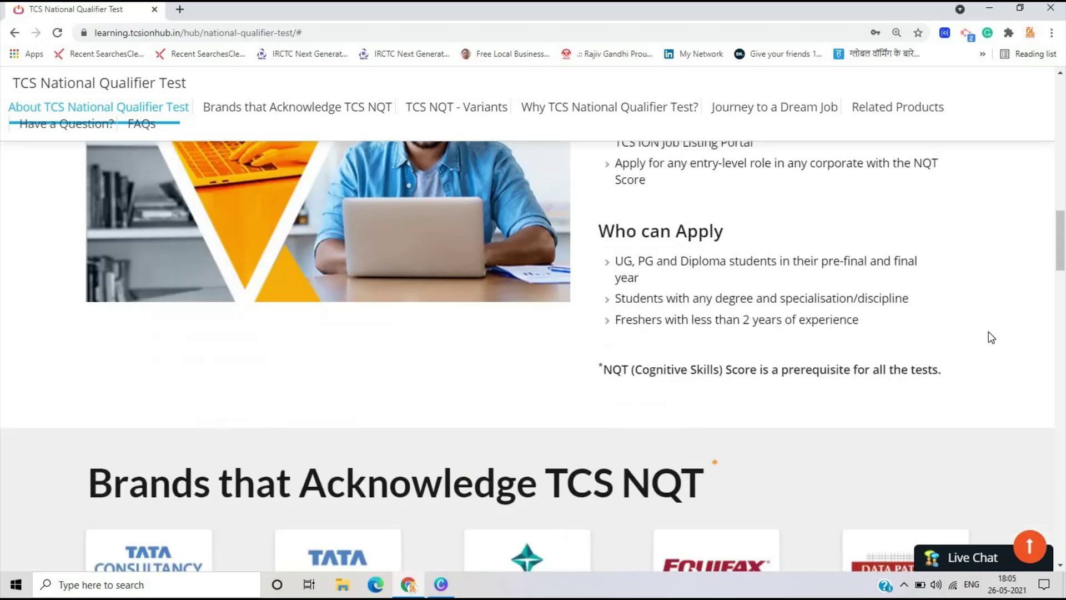
pyautogui.scroll(15, 502, 413)
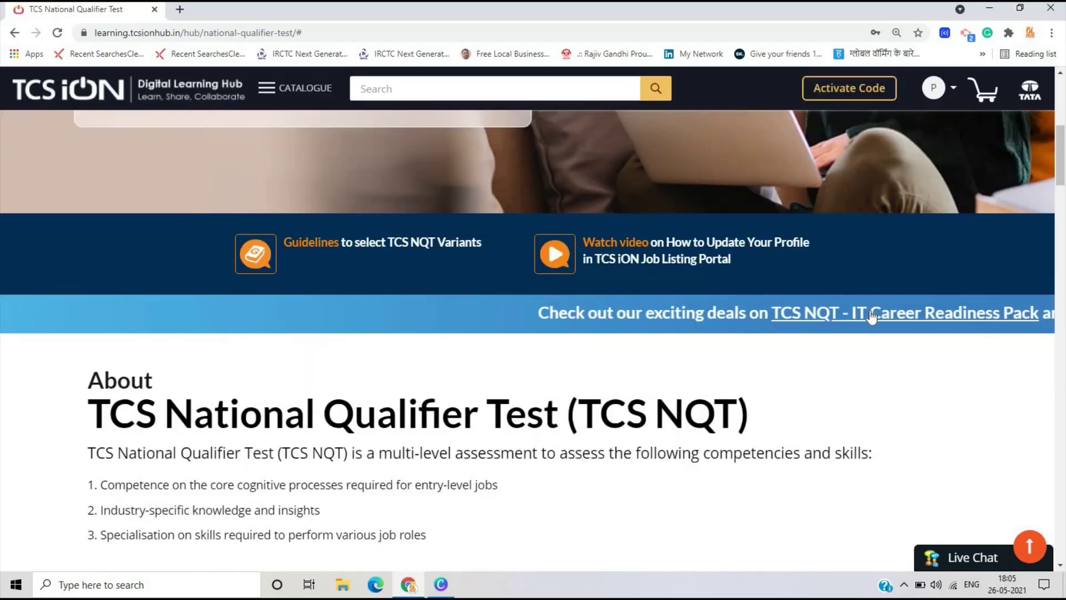
# - Open the TCS NQT - IT Career Readiness Pack page and read through its details
pyautogui.click(872, 316)
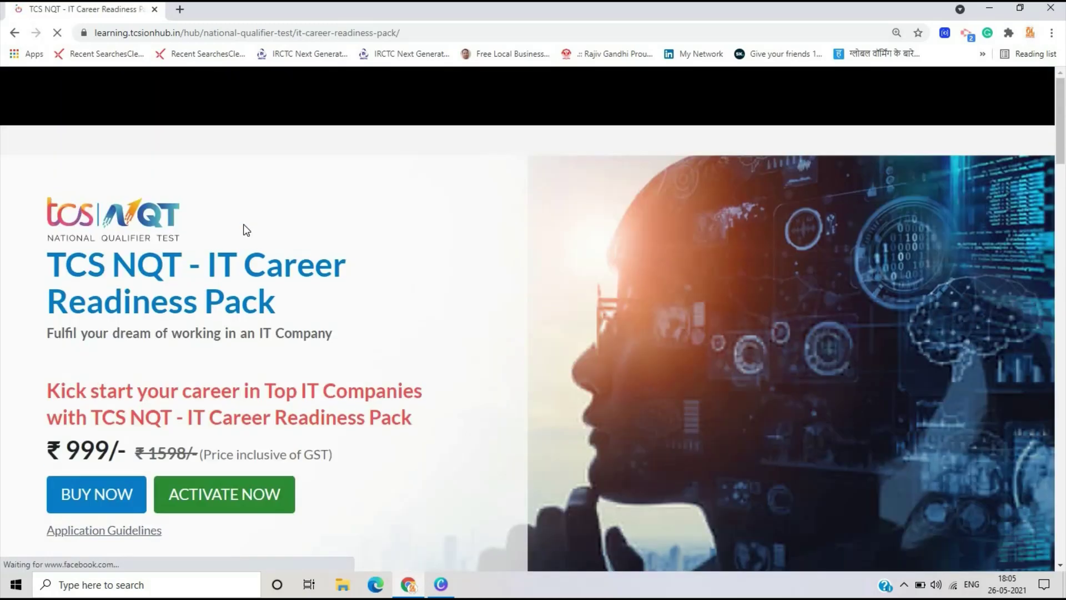
pyautogui.scroll(-10, 270, 300)
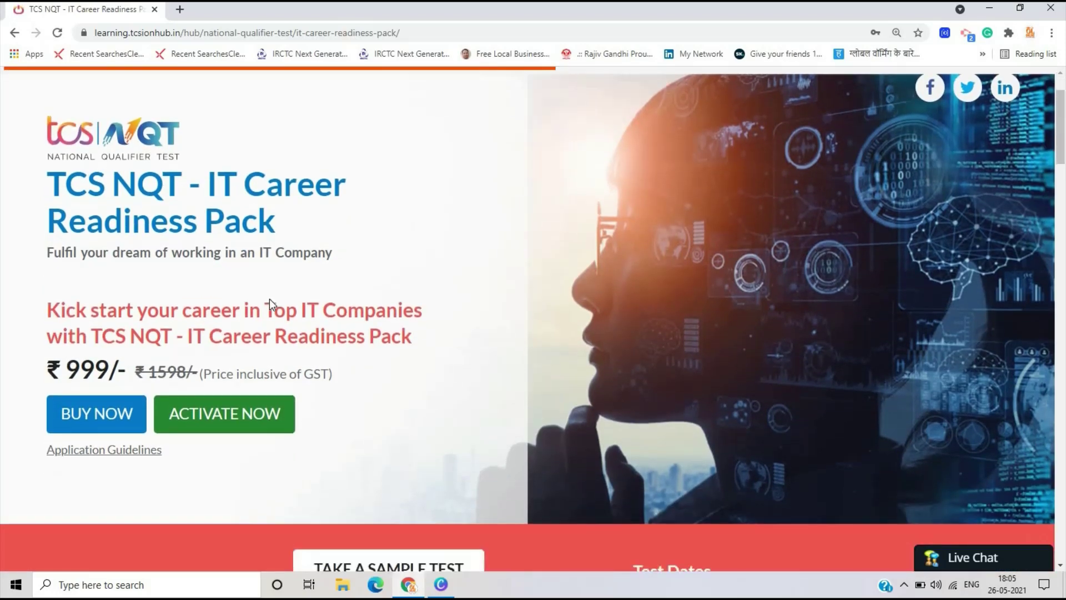
pyautogui.scroll(-8, 268, 300)
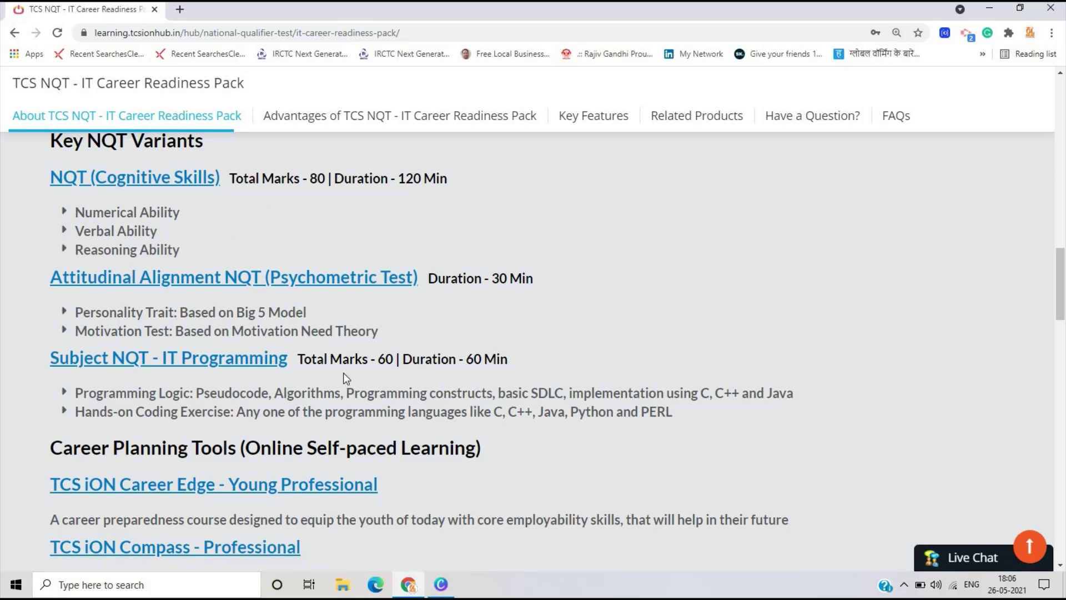
pyautogui.scroll(2, 342, 375)
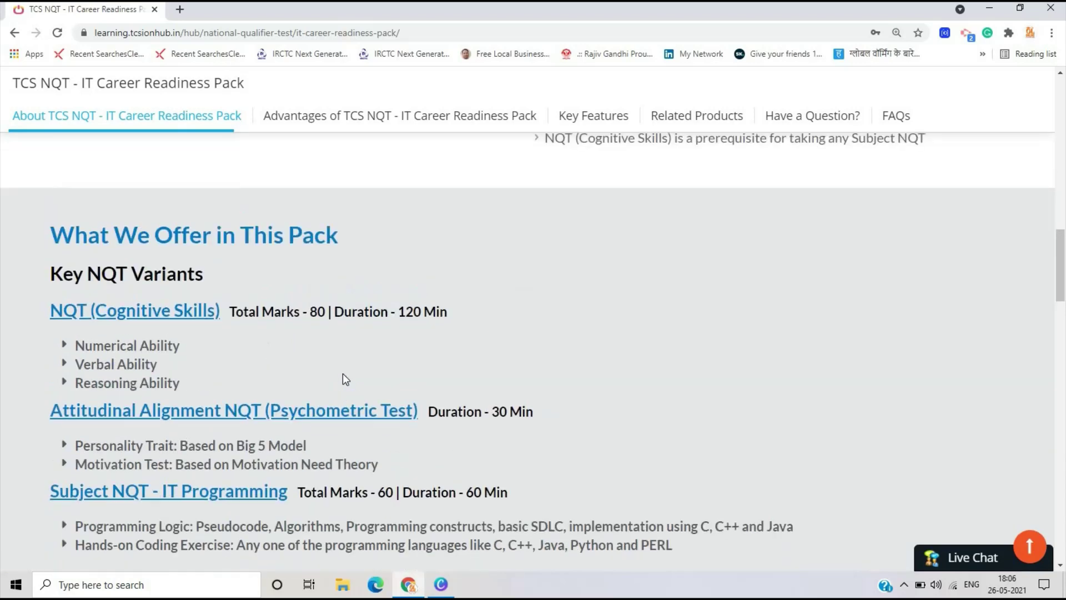
pyautogui.scroll(-5, 342, 375)
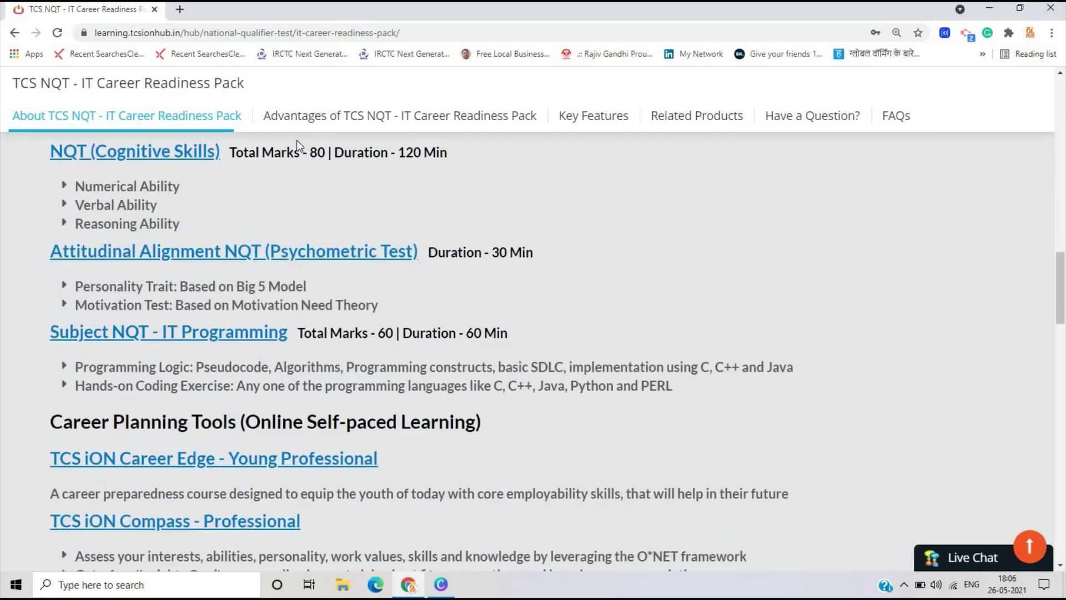
pyautogui.scroll(15, 391, 276)
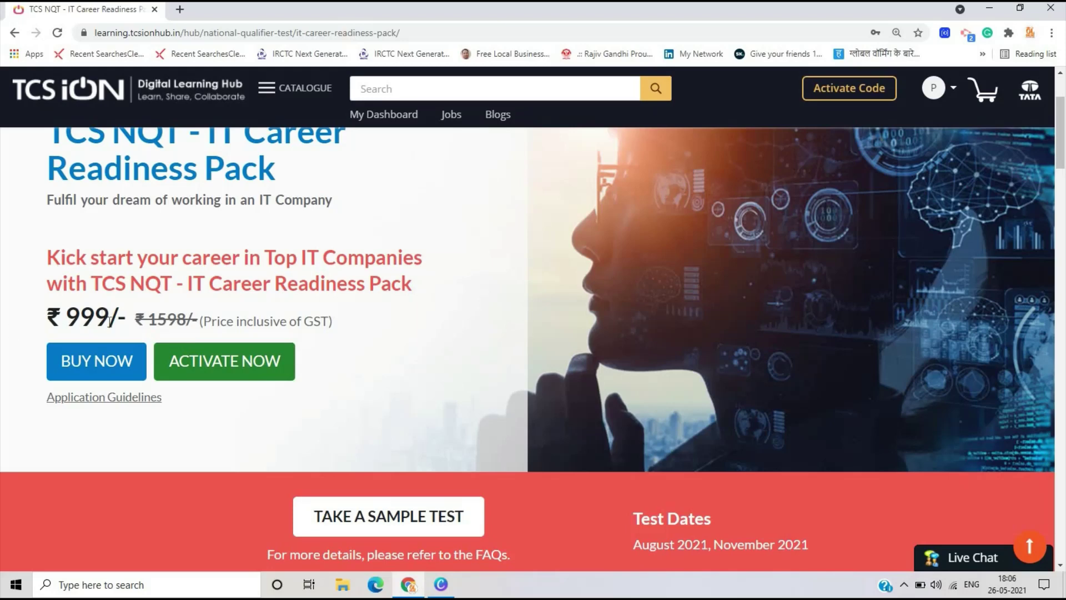
pyautogui.scroll(-14, 108, 327)
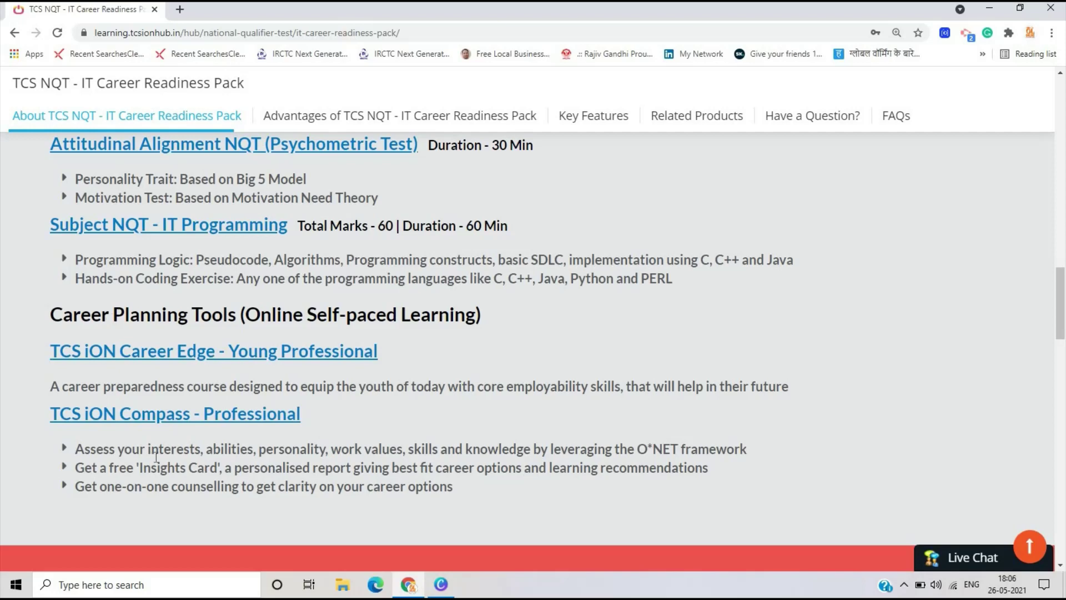
pyautogui.scroll(14, 160, 457)
pyautogui.scroll(-4, 613, 281)
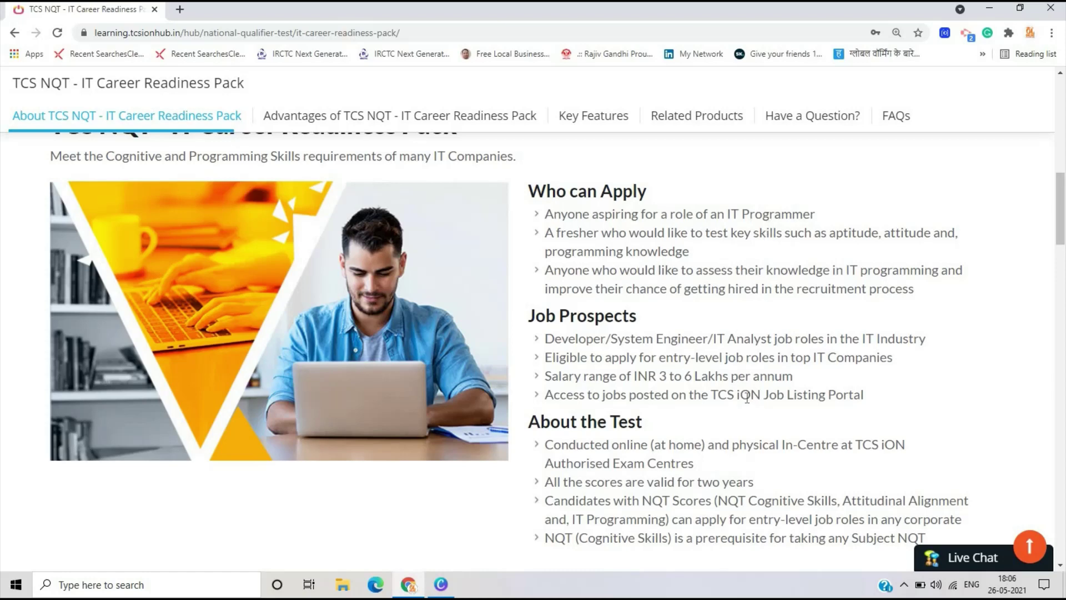
pyautogui.scroll(-3, 747, 395)
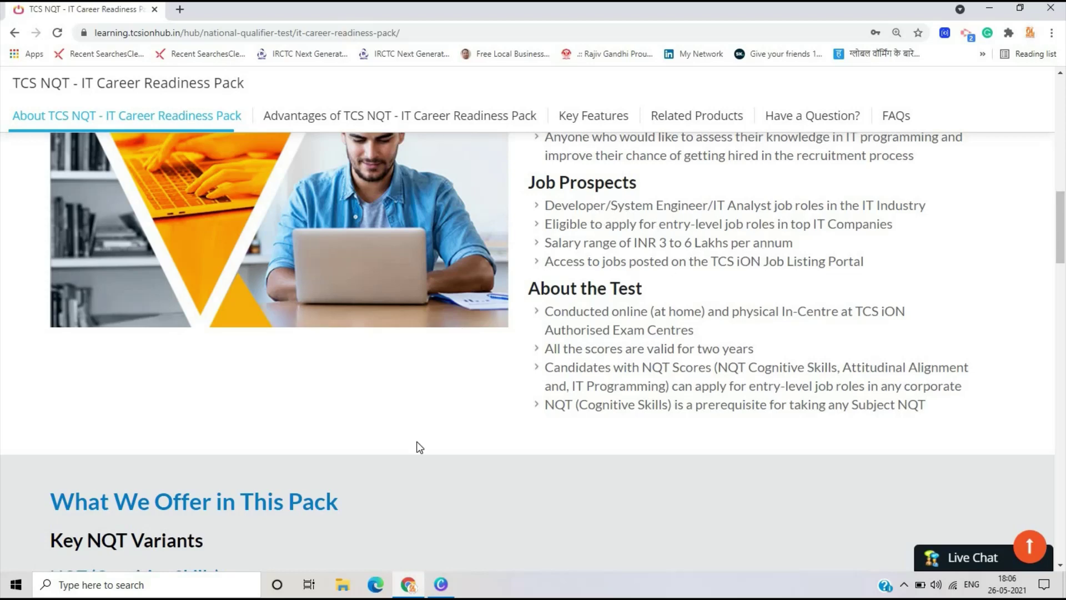
pyautogui.scroll(-10, 420, 448)
pyautogui.scroll(4, 420, 446)
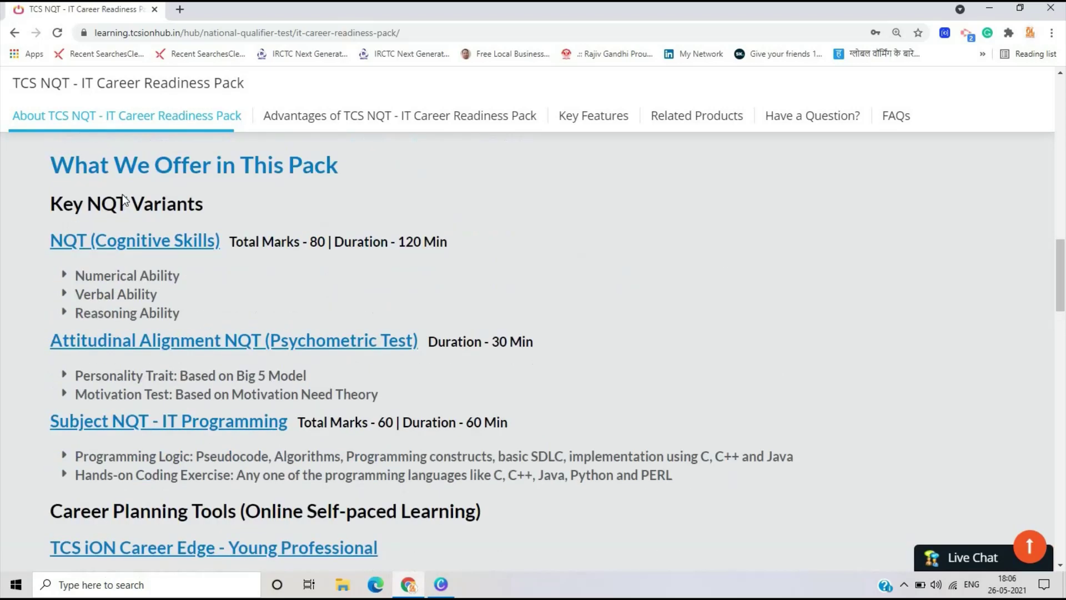
pyautogui.scroll(-5, 348, 333)
pyautogui.scroll(12, 348, 333)
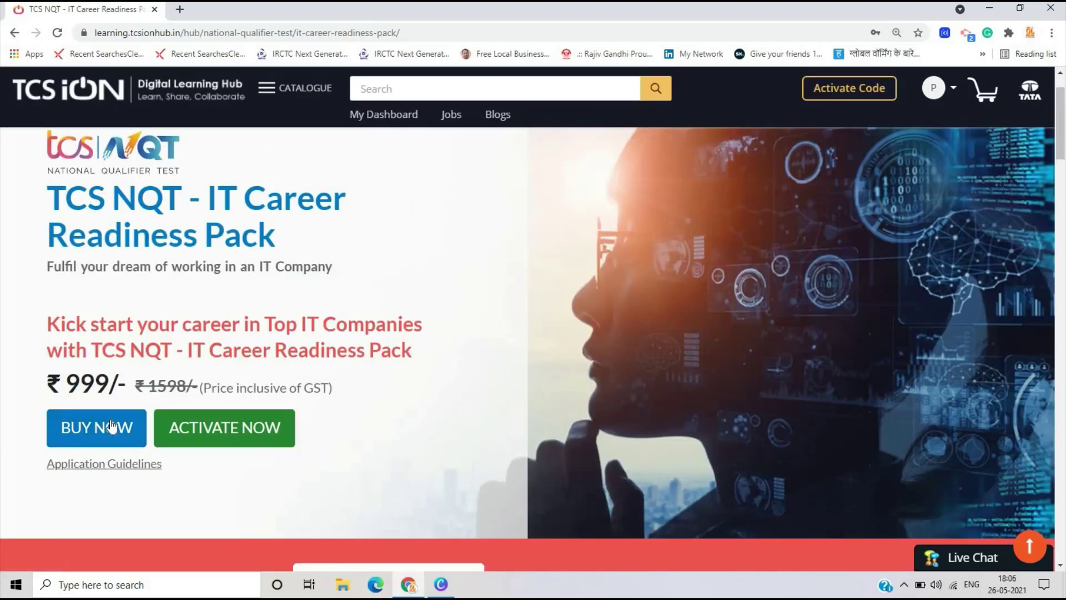
# - Choose BUY NOW, check the Application Guidelines PDF, then return and open the application form
pyautogui.click(116, 429)
pyautogui.click(106, 465)
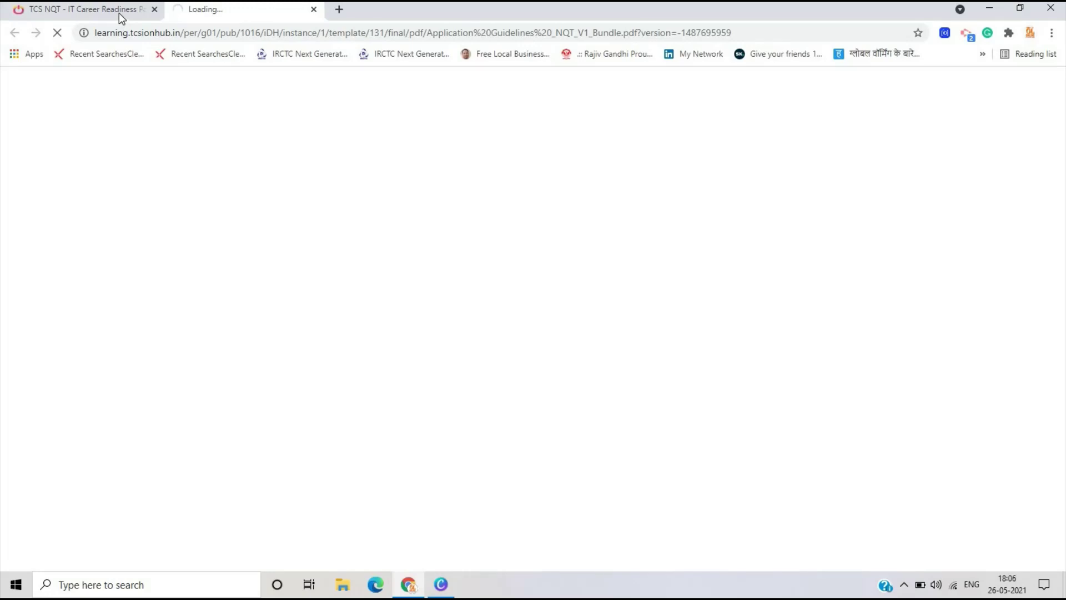
pyautogui.click(119, 13)
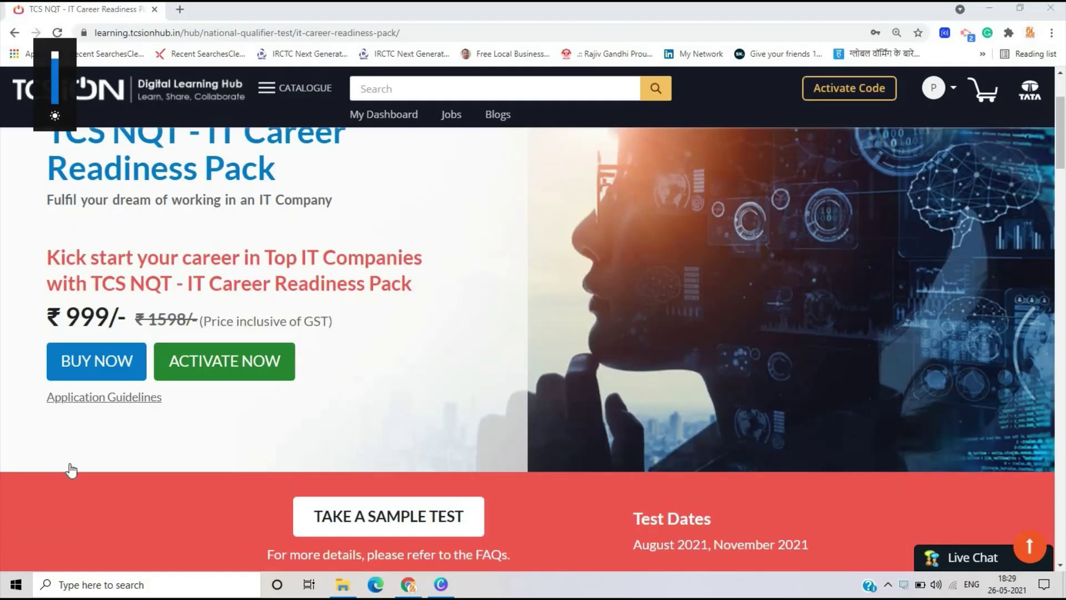
pyautogui.scroll(1, 71, 470)
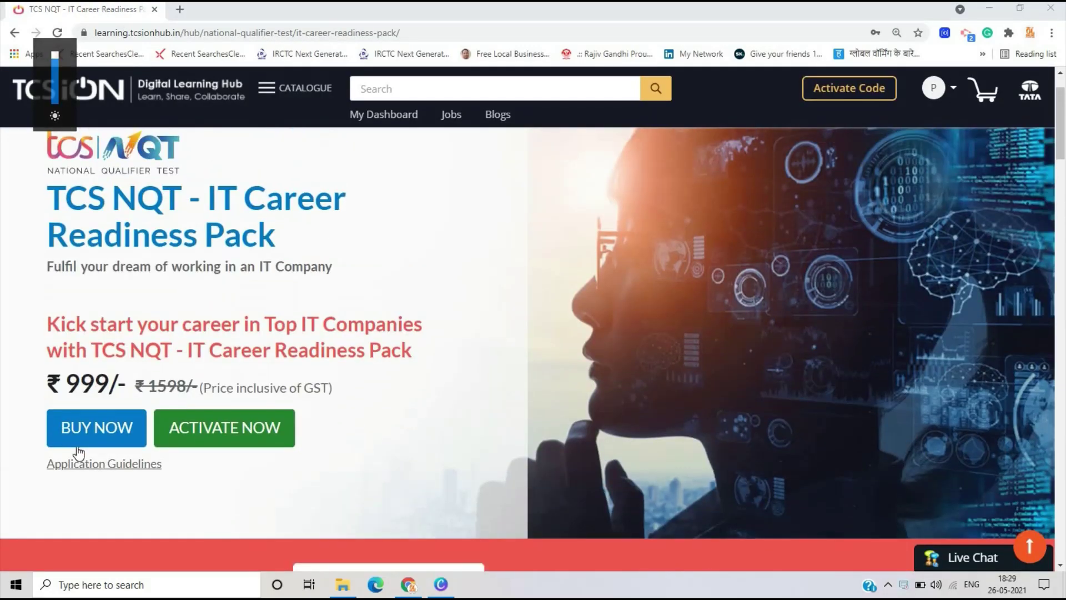
pyautogui.click(76, 445)
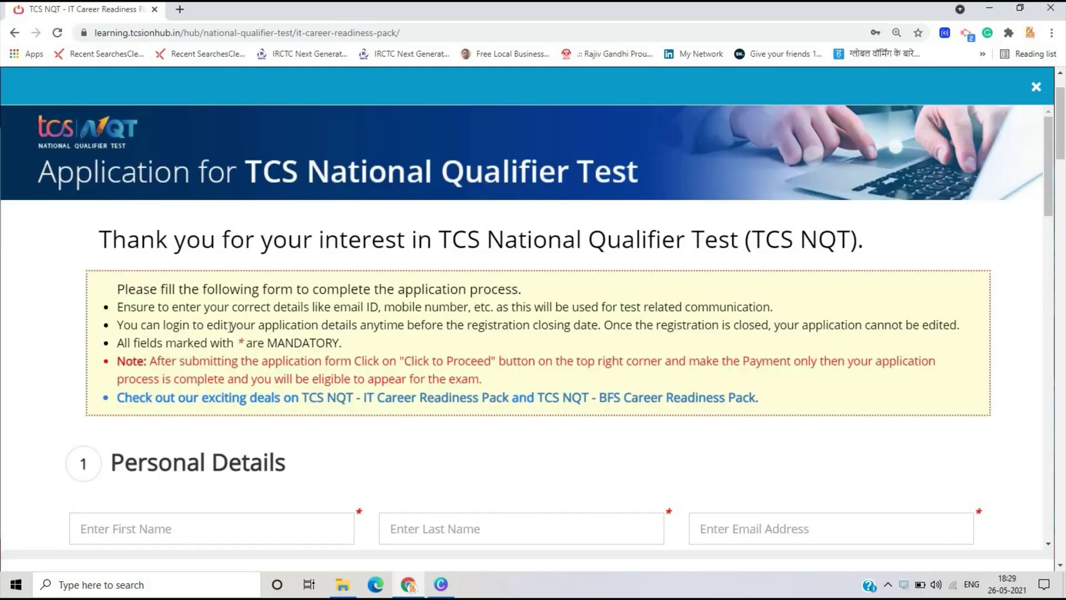
# - Check the autofilled personal details, including the first name
pyautogui.scroll(-4, 231, 327)
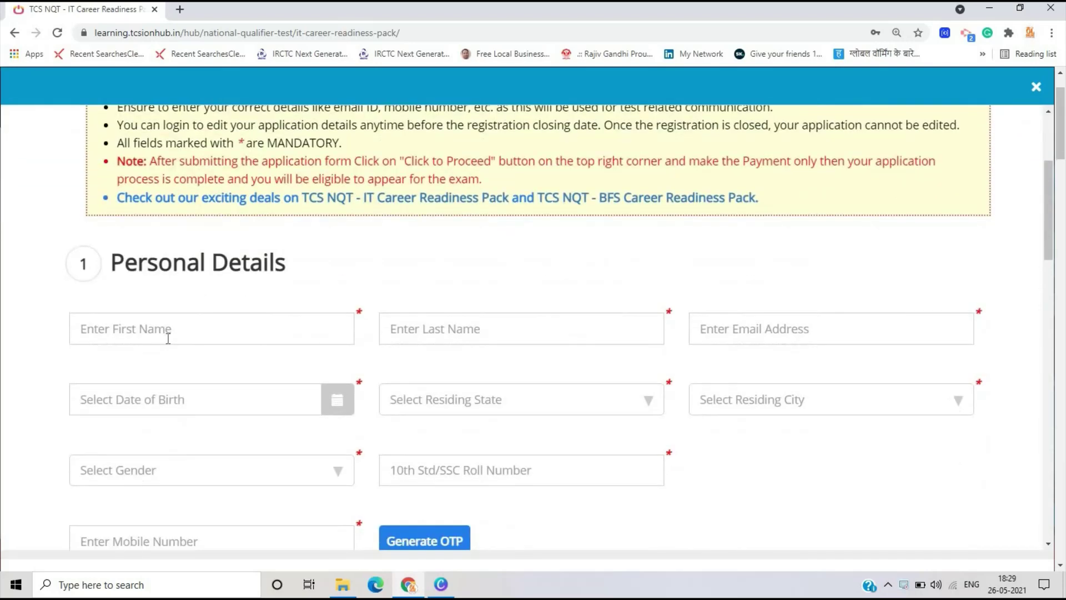
pyautogui.click(180, 324)
pyautogui.scroll(-4, 189, 320)
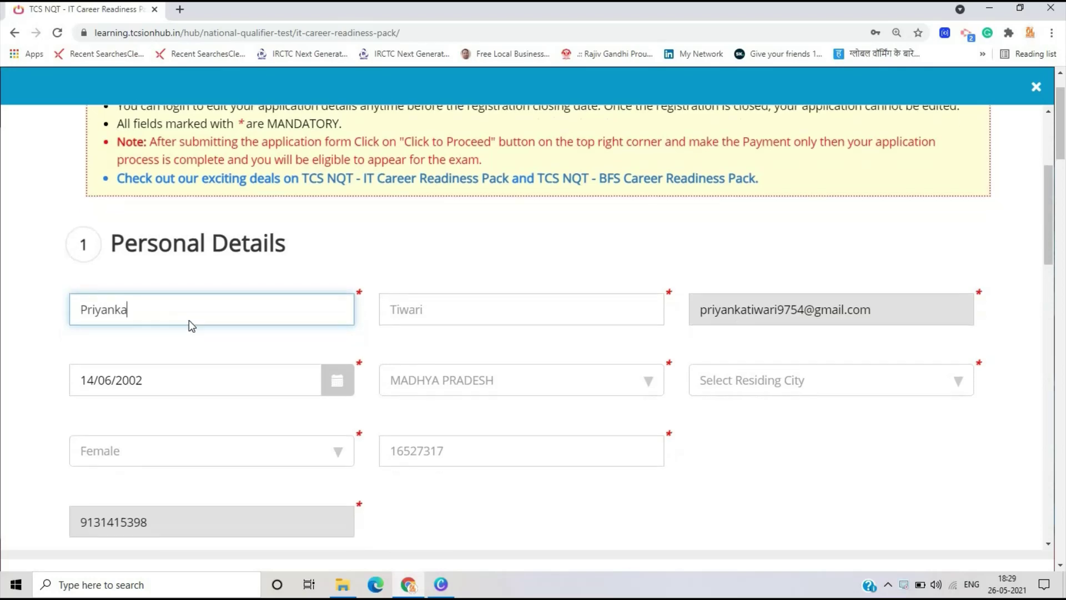
pyautogui.scroll(4, 235, 324)
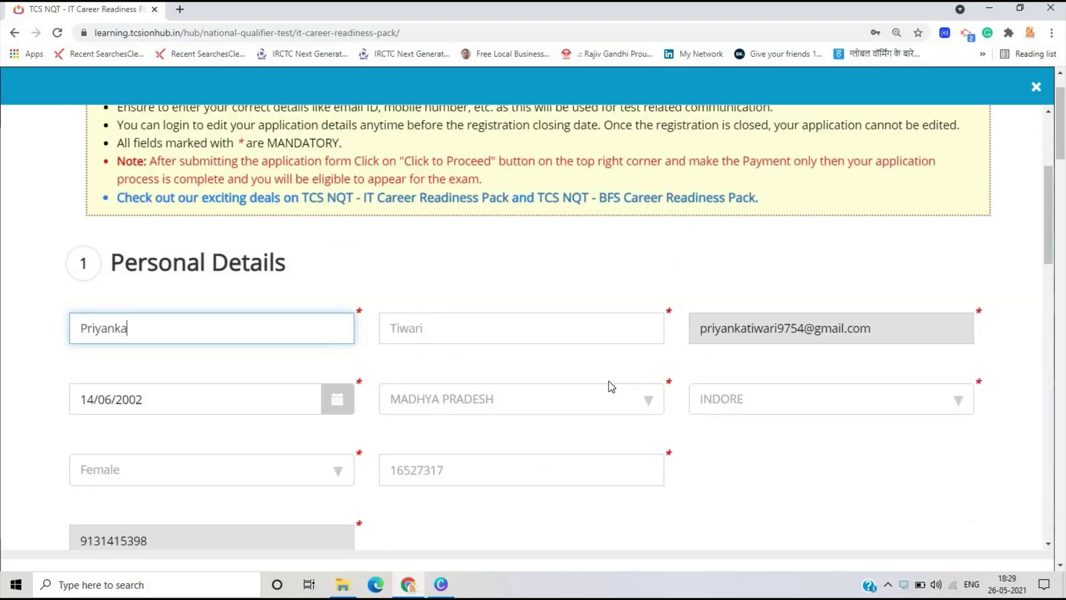
pyautogui.scroll(-8, 609, 381)
pyautogui.scroll(-1, 472, 247)
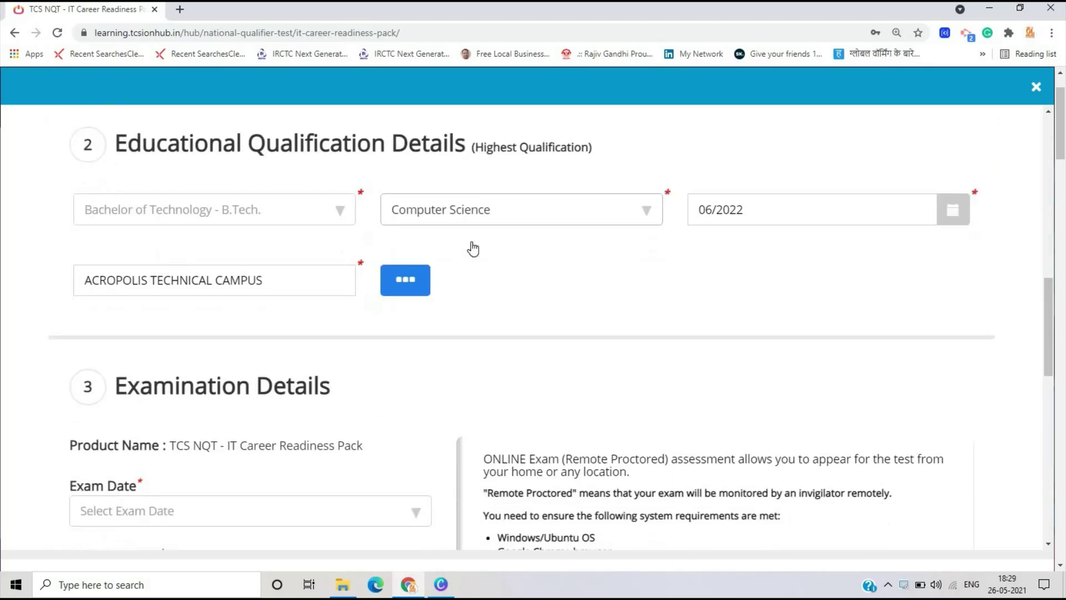
pyautogui.scroll(-4, 472, 247)
# - Set the exam date to August 2021 after briefly trying November 2021
pyautogui.click(93, 291)
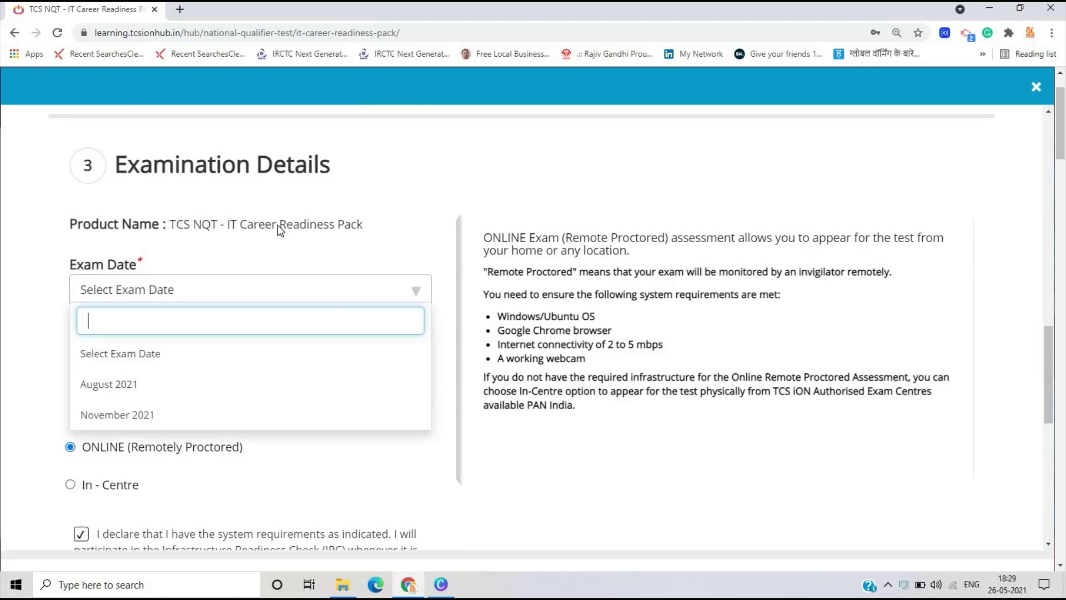
pyautogui.scroll(-1, 135, 319)
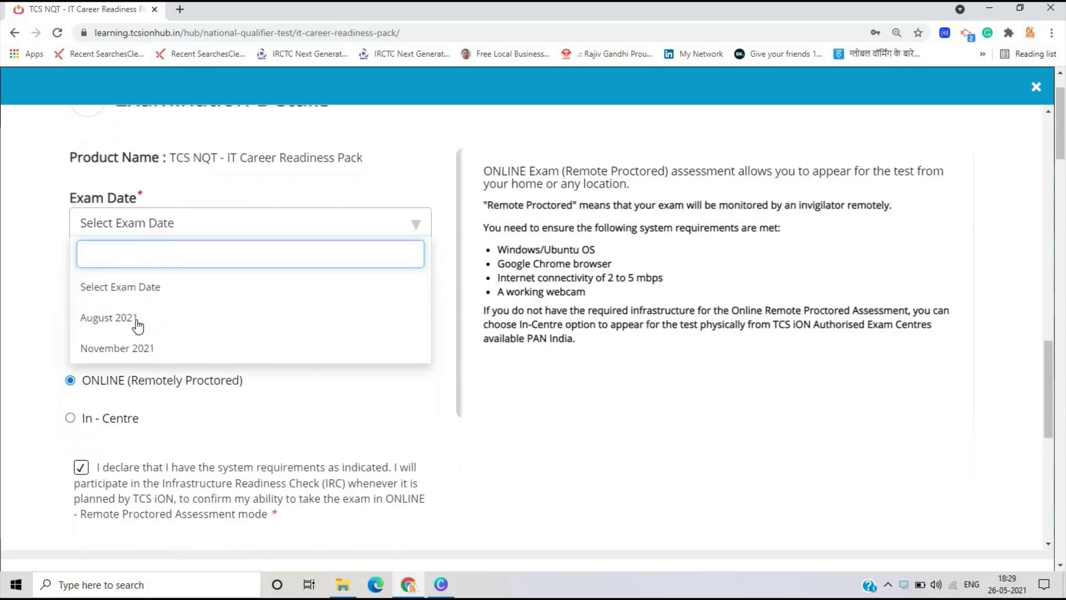
pyautogui.click(136, 318)
pyautogui.scroll(-1, 131, 311)
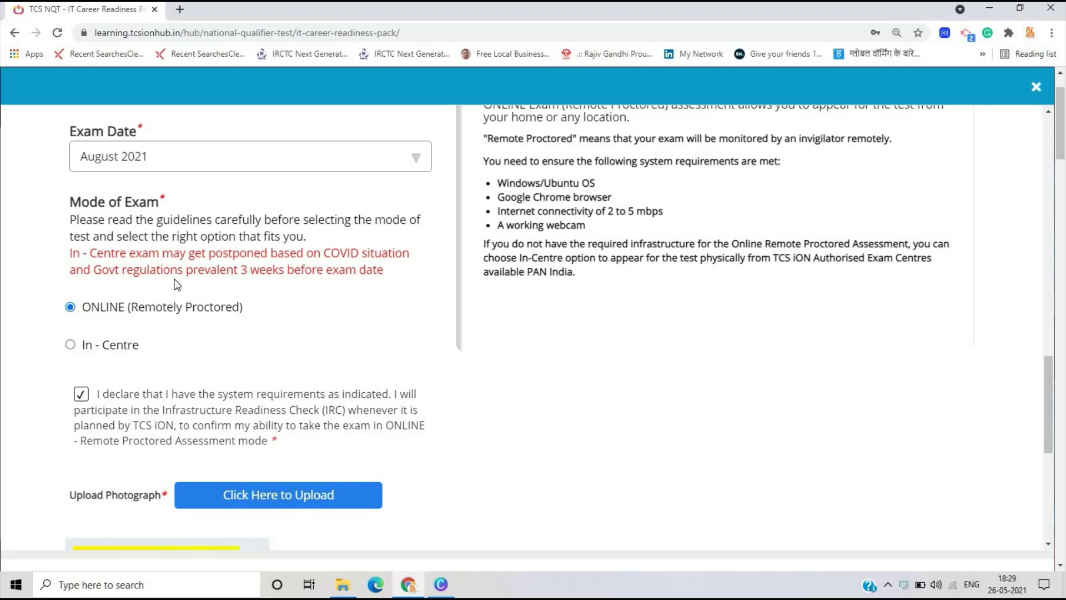
pyautogui.click(285, 167)
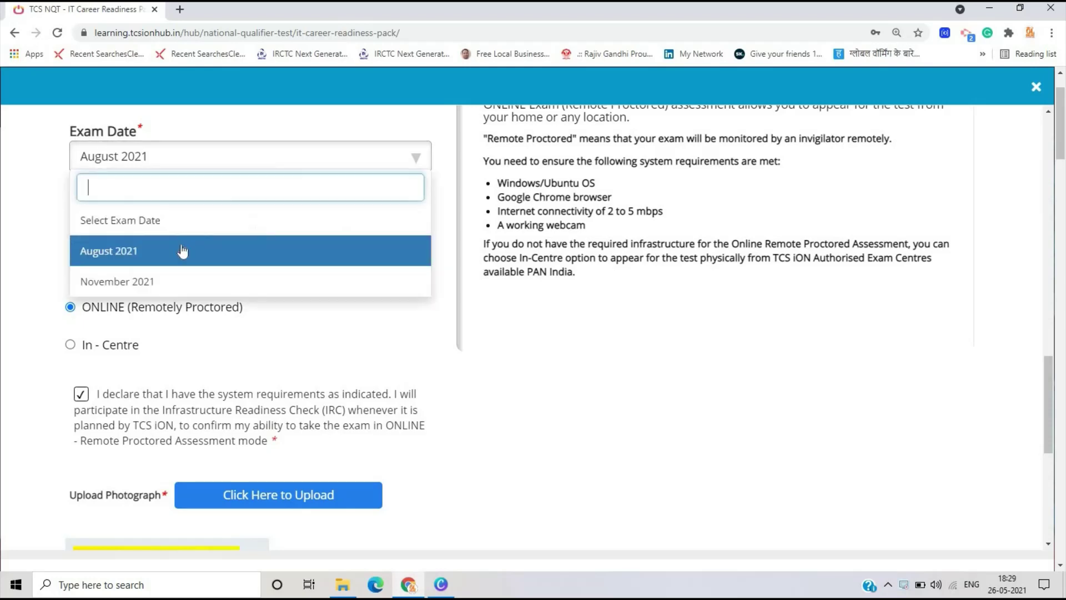
pyautogui.click(162, 282)
pyautogui.click(174, 161)
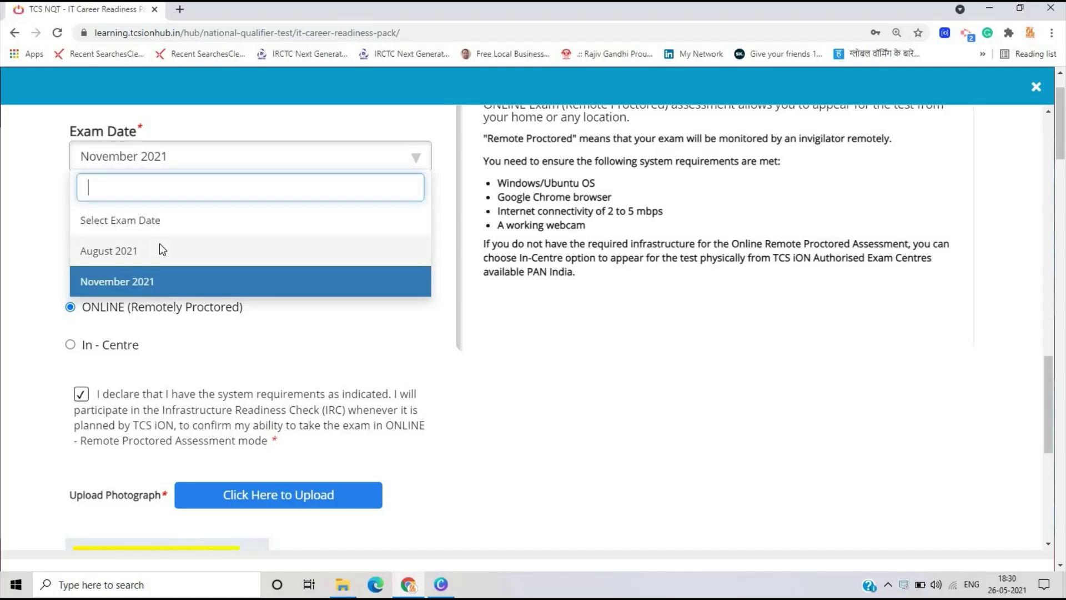
pyautogui.click(160, 246)
pyautogui.scroll(-3, 160, 247)
pyautogui.scroll(3, 161, 250)
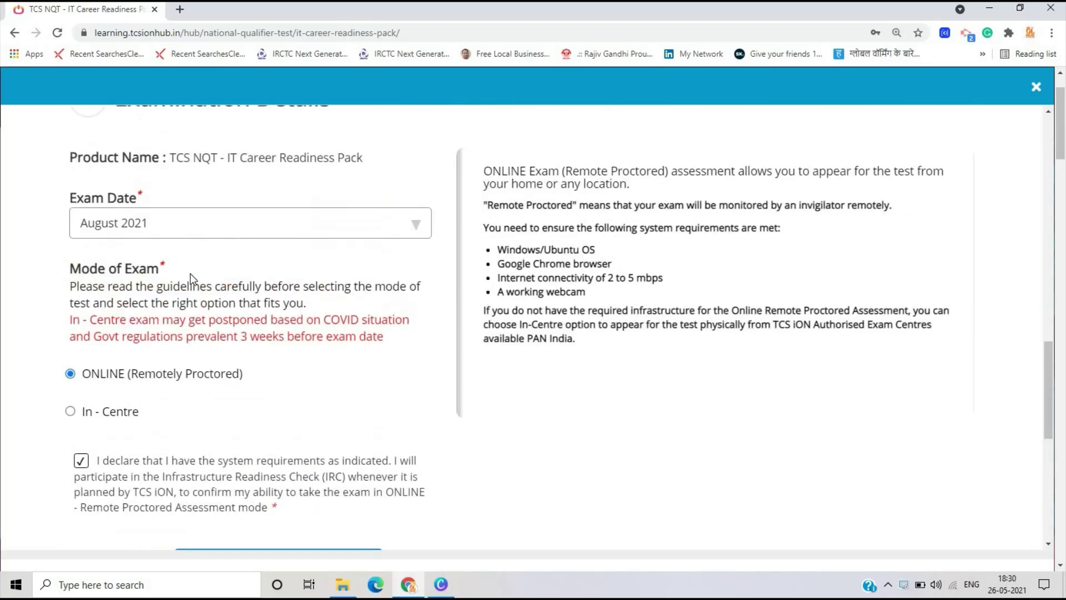
# - Try the In-Centre option, then settle on ONLINE (Remotely Proctored) exam mode
pyautogui.scroll(-3, 191, 328)
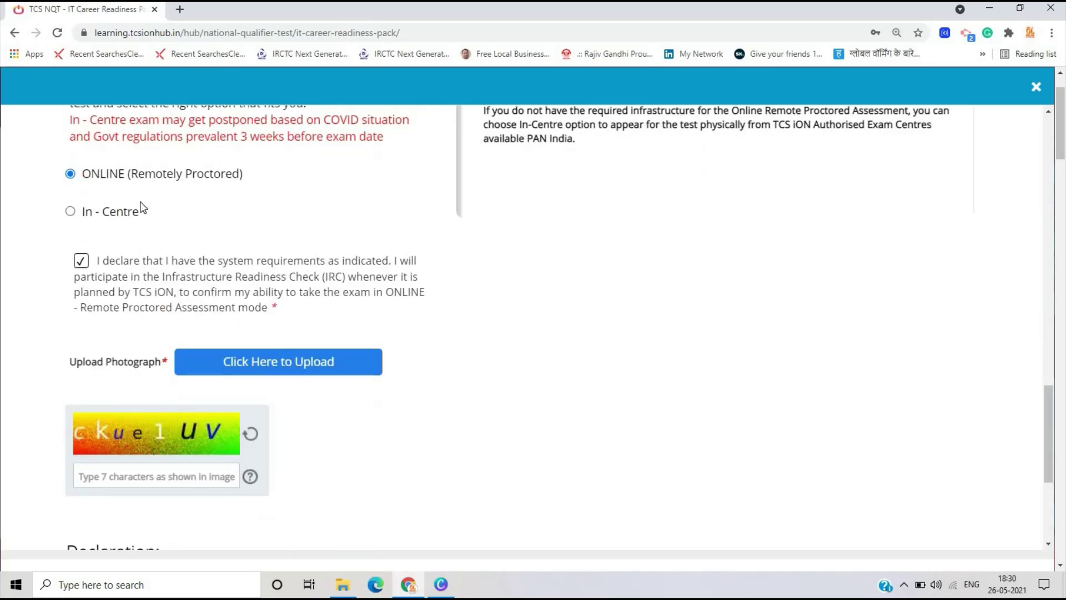
pyautogui.click(119, 212)
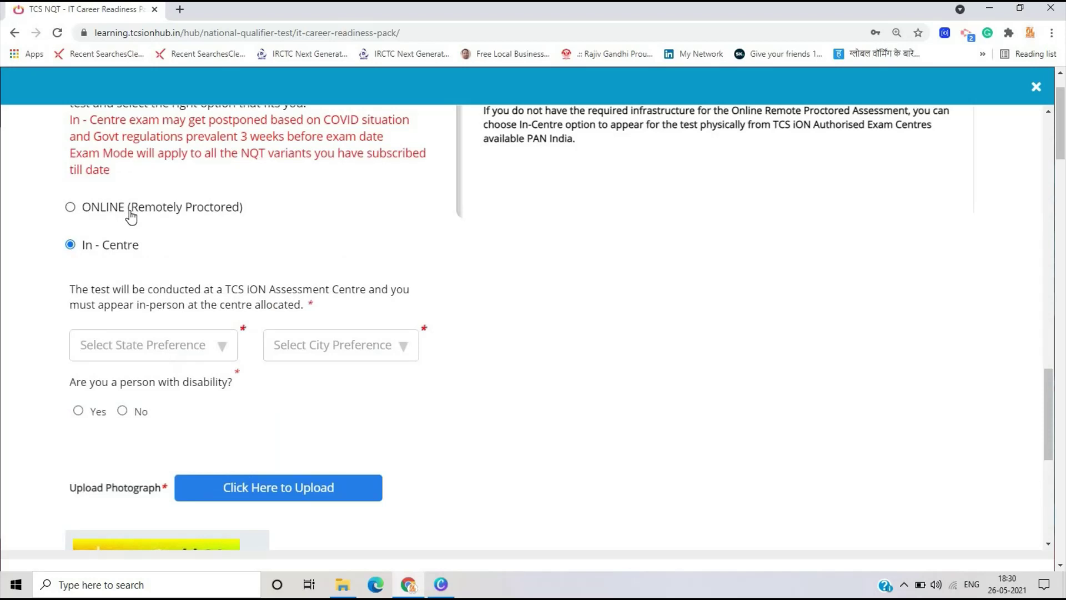
pyautogui.click(131, 215)
pyautogui.click(96, 297)
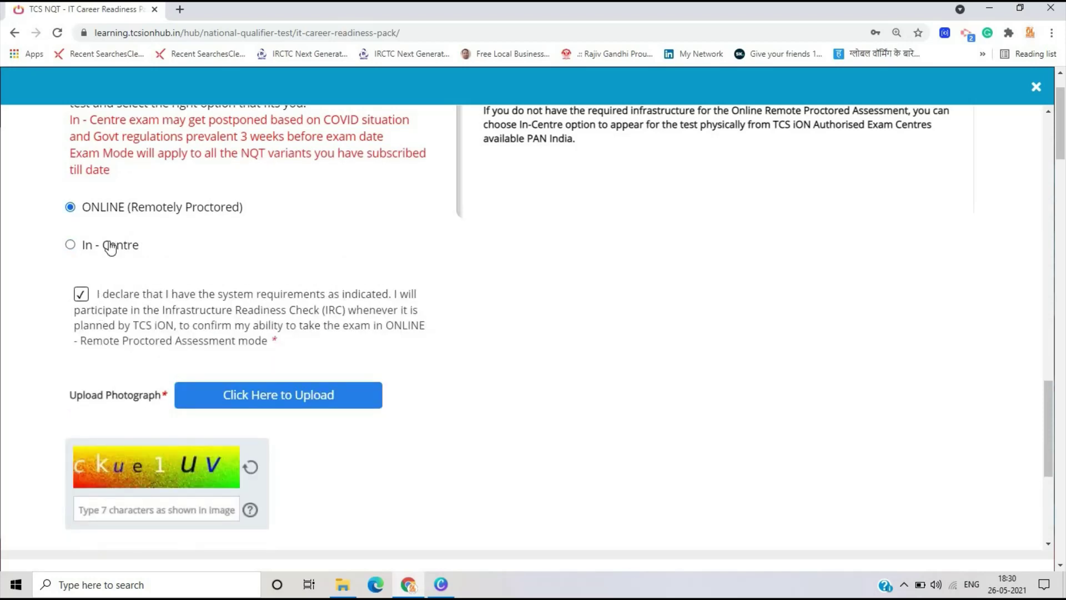
pyautogui.click(108, 245)
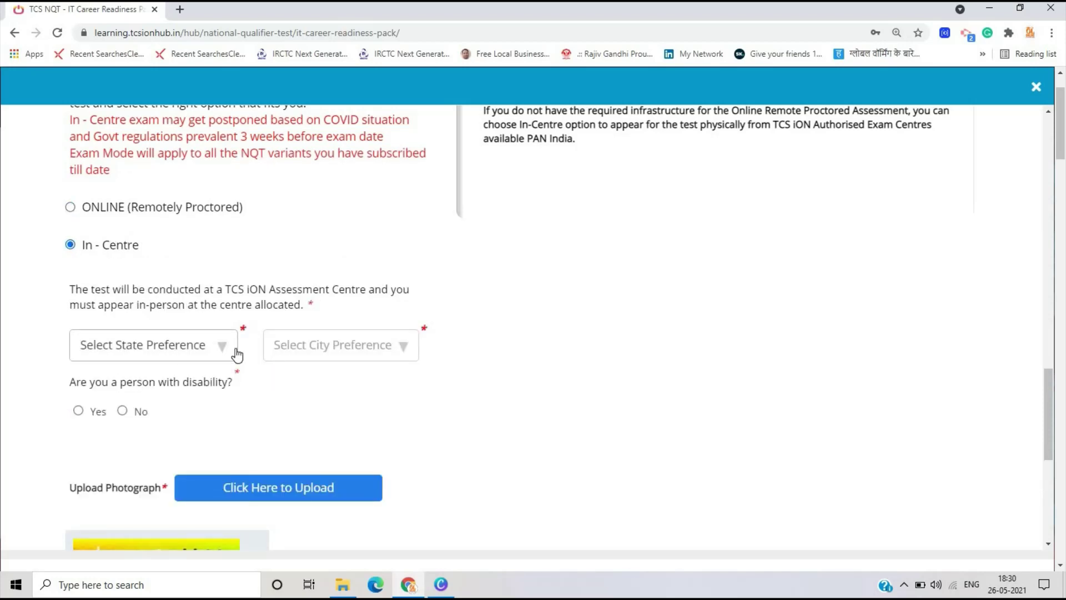
pyautogui.doubleClick(80, 207)
pyautogui.click(67, 215)
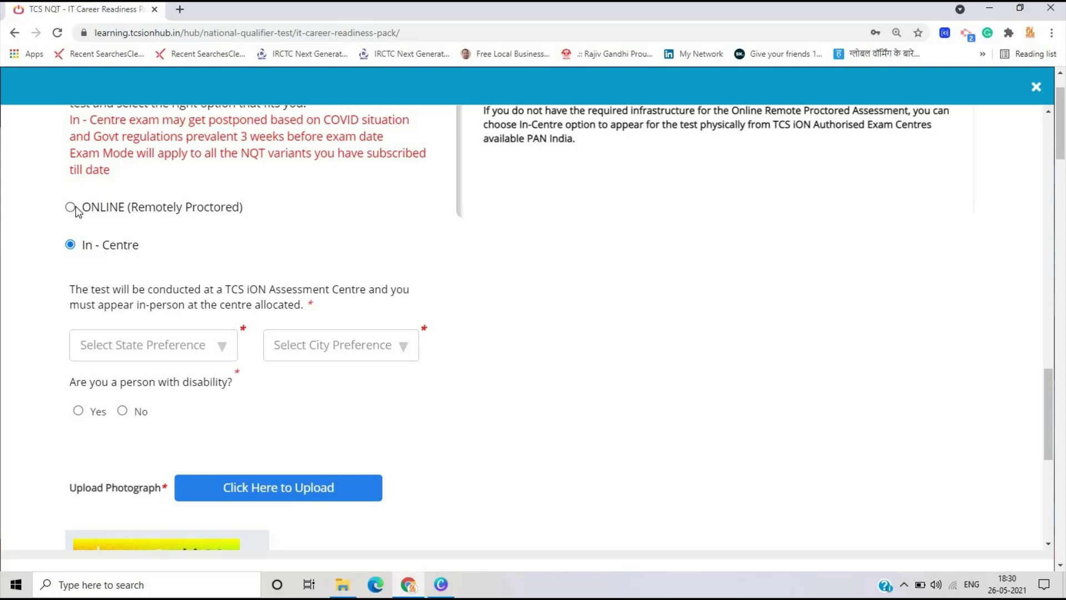
# - Keep ONLINE mode, enter the captcha, tick both declarations and submit the form
pyautogui.click(72, 207)
pyautogui.scroll(-3, 148, 276)
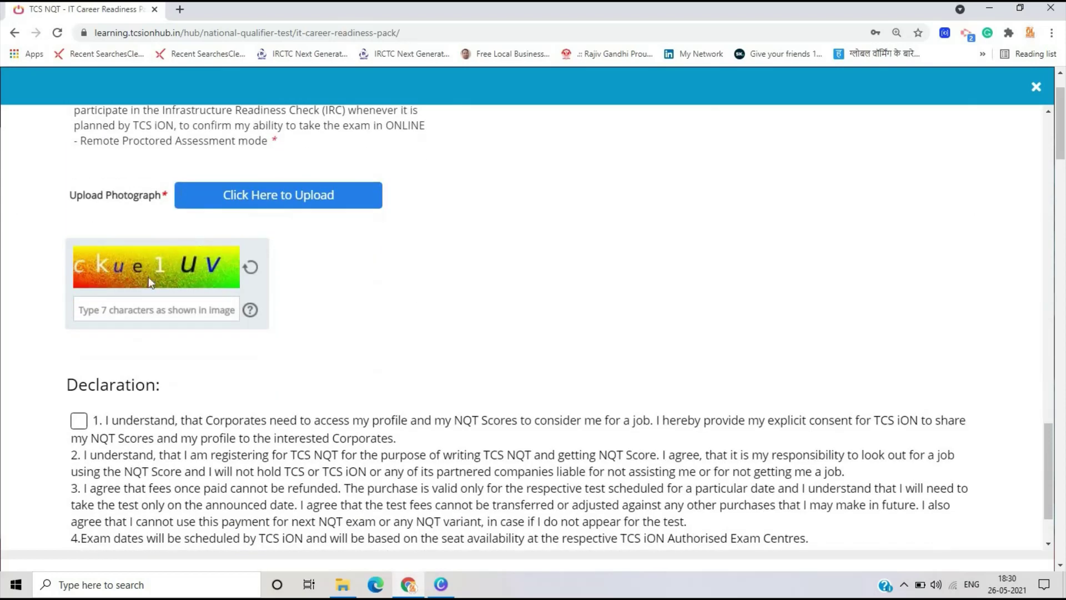
pyautogui.click(117, 310)
pyautogui.write('ck')
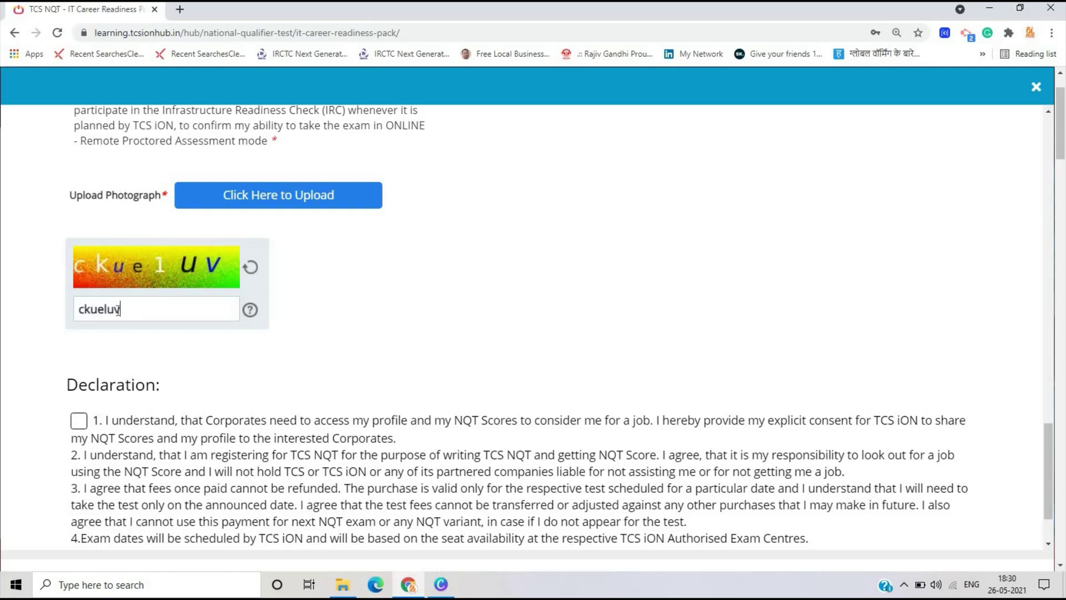
pyautogui.write('ueluV')
pyautogui.click(78, 421)
pyautogui.scroll(-2, 134, 506)
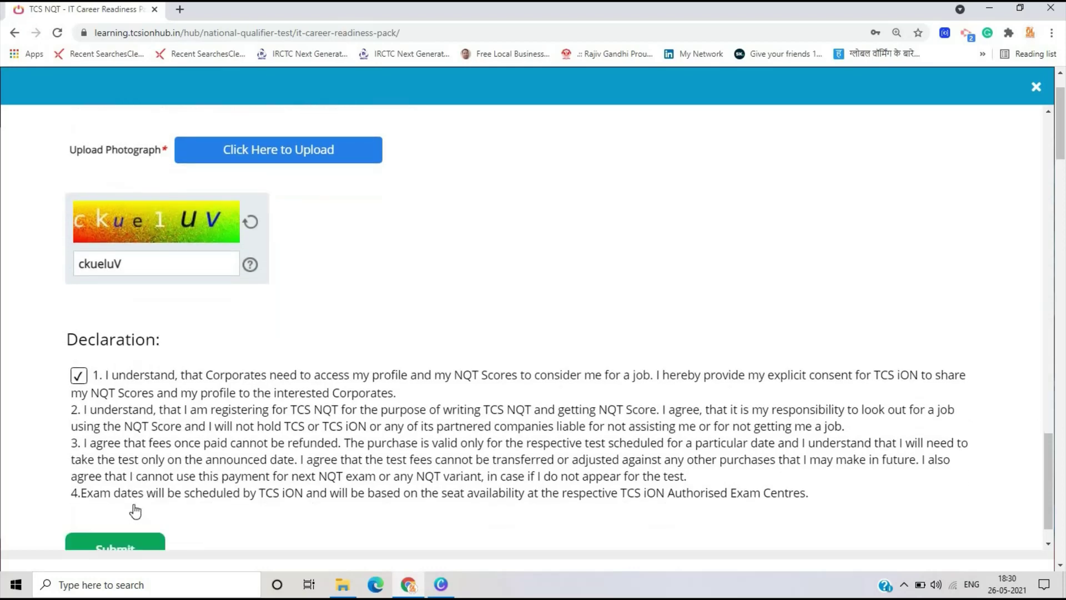
pyautogui.click(136, 509)
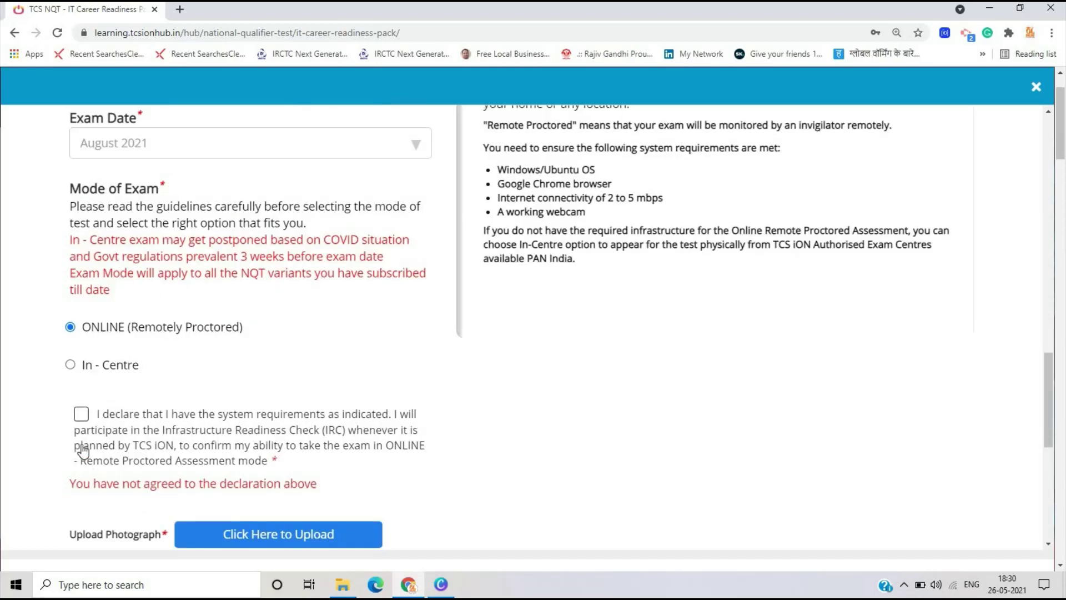
pyautogui.click(81, 416)
pyautogui.scroll(-6, 119, 472)
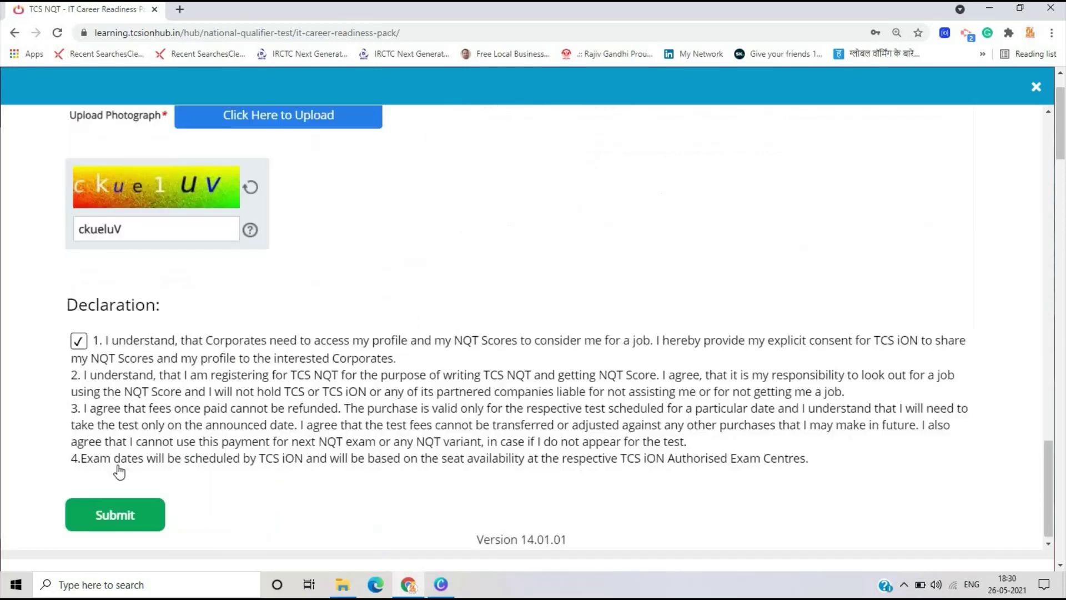
pyautogui.click(140, 508)
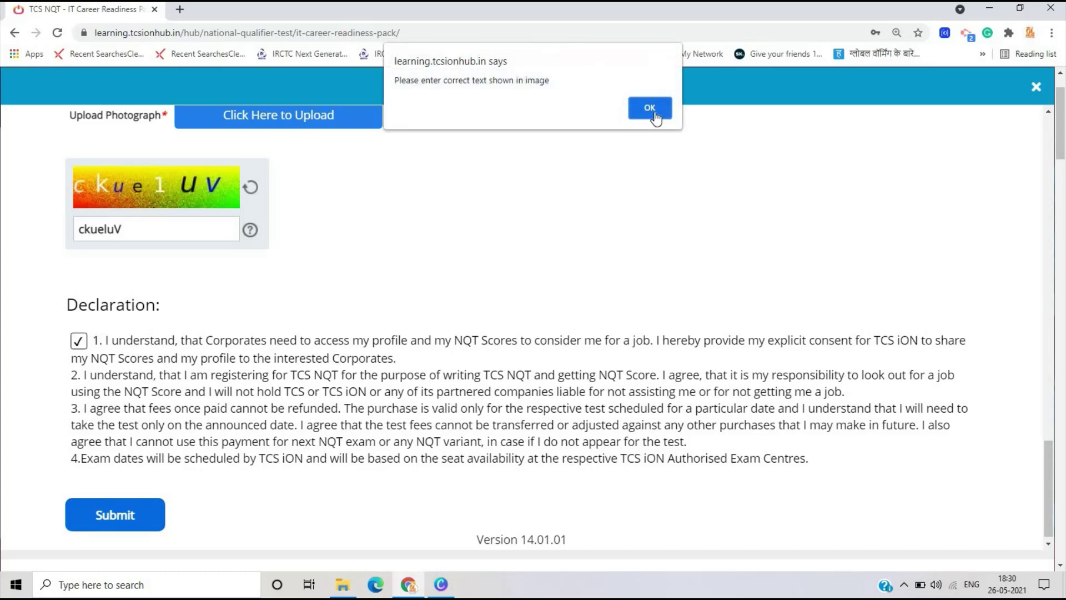
# - Dismiss the incorrect-captcha warning, re-enter the refreshed captcha and resubmit
pyautogui.click(650, 108)
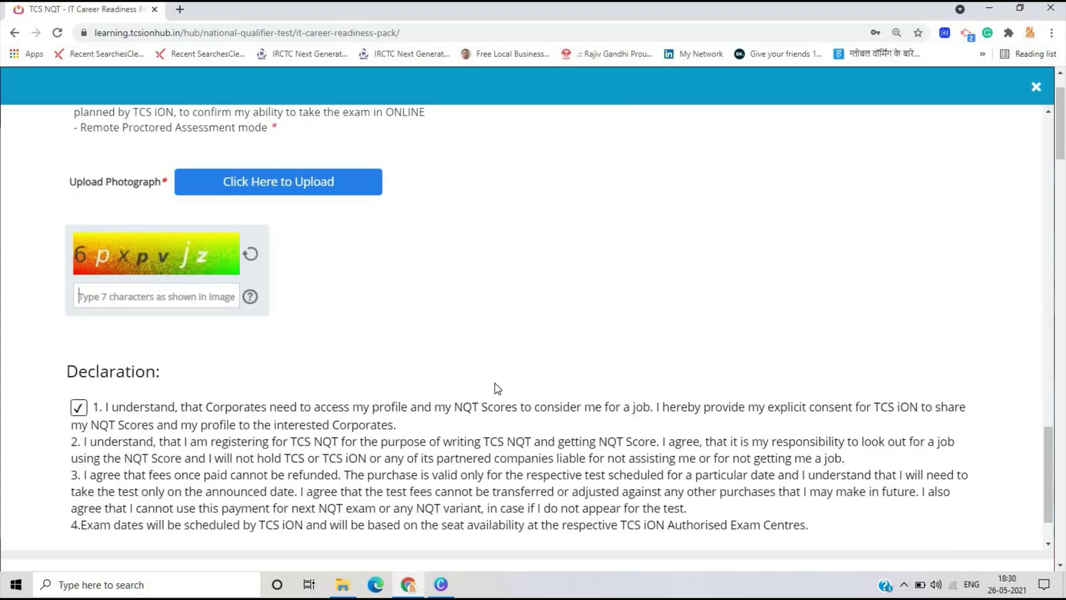
pyautogui.write('6p')
pyautogui.press('alt')
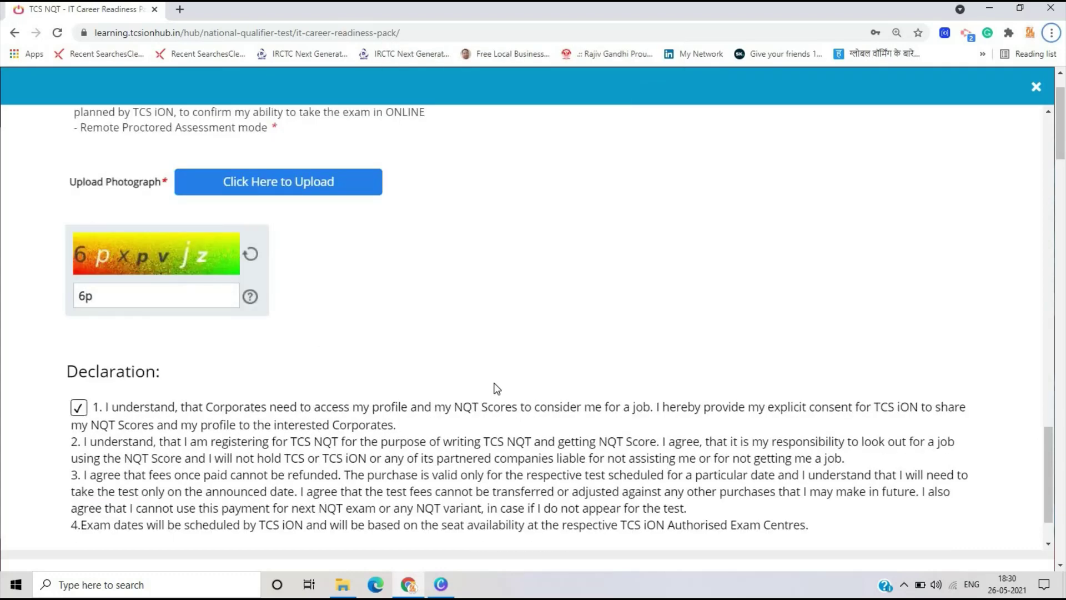
pyautogui.click(114, 297)
pyautogui.scroll(-3, 111, 389)
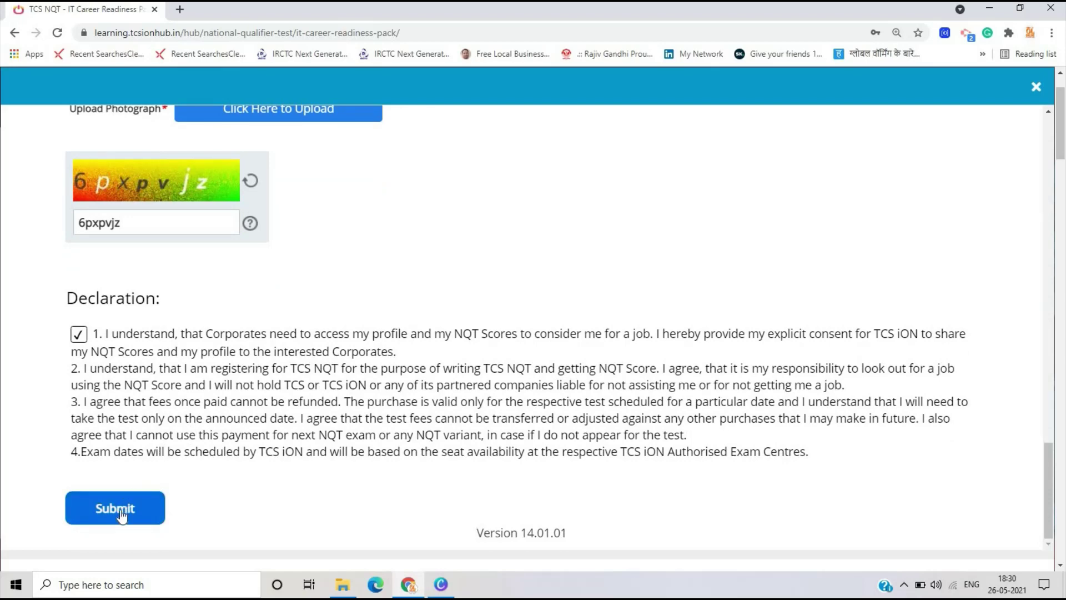
pyautogui.click(121, 514)
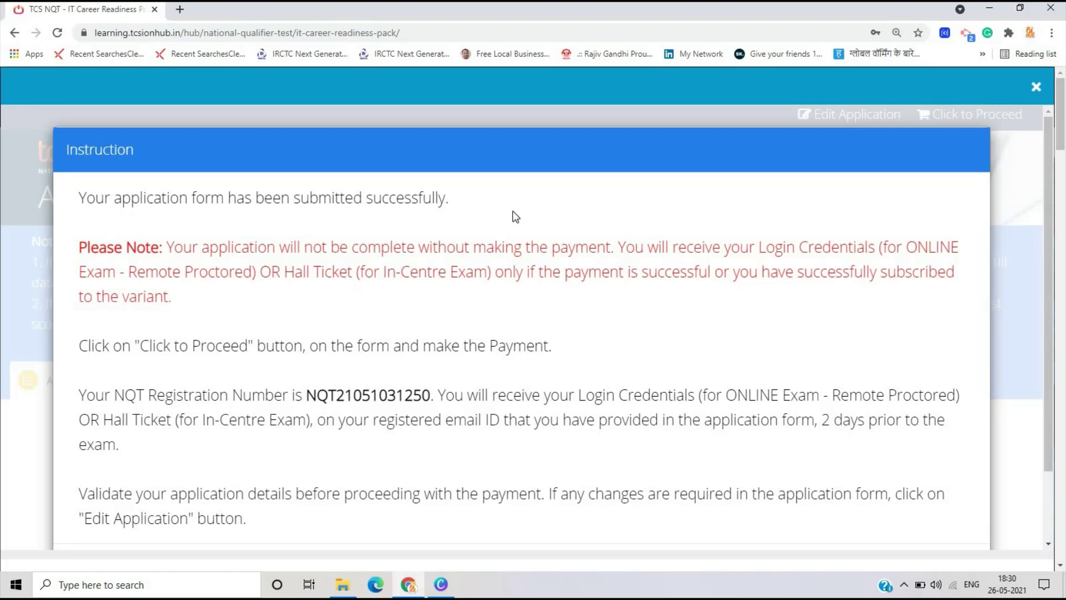
# - Close the submission confirmation notice and proceed to purchase the ₹999.00 pack
pyautogui.scroll(-3, 505, 397)
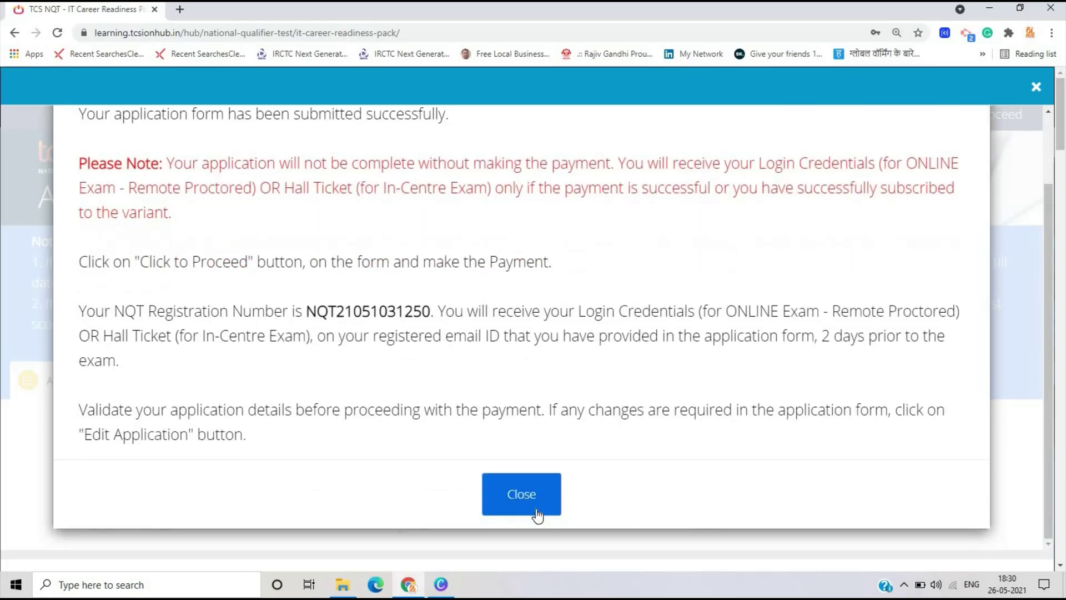
pyautogui.click(537, 504)
pyautogui.scroll(-20, 542, 502)
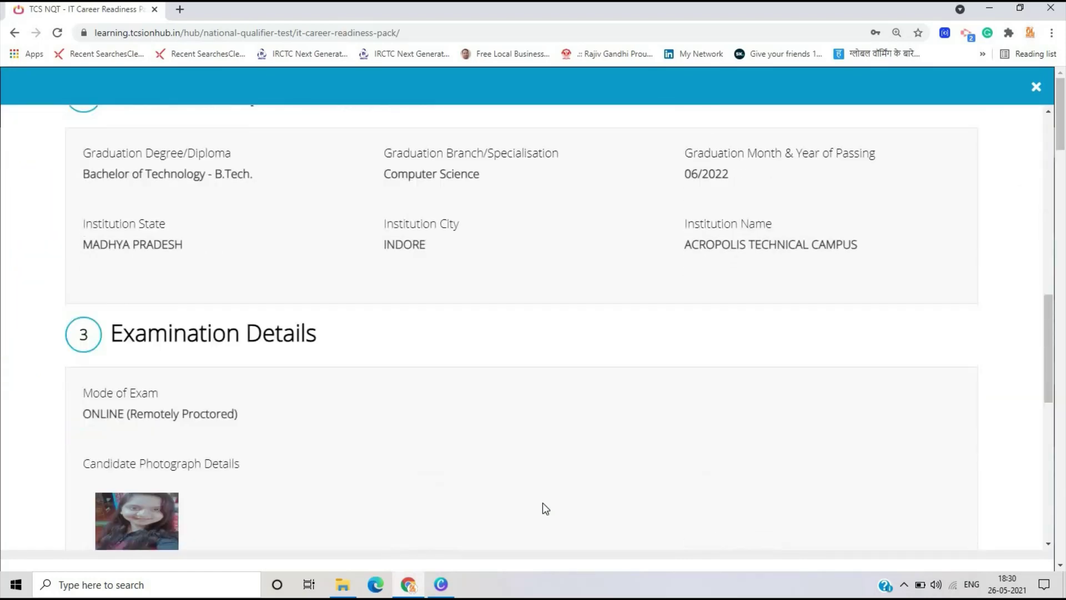
pyautogui.scroll(19, 792, 278)
pyautogui.scroll(1, 792, 278)
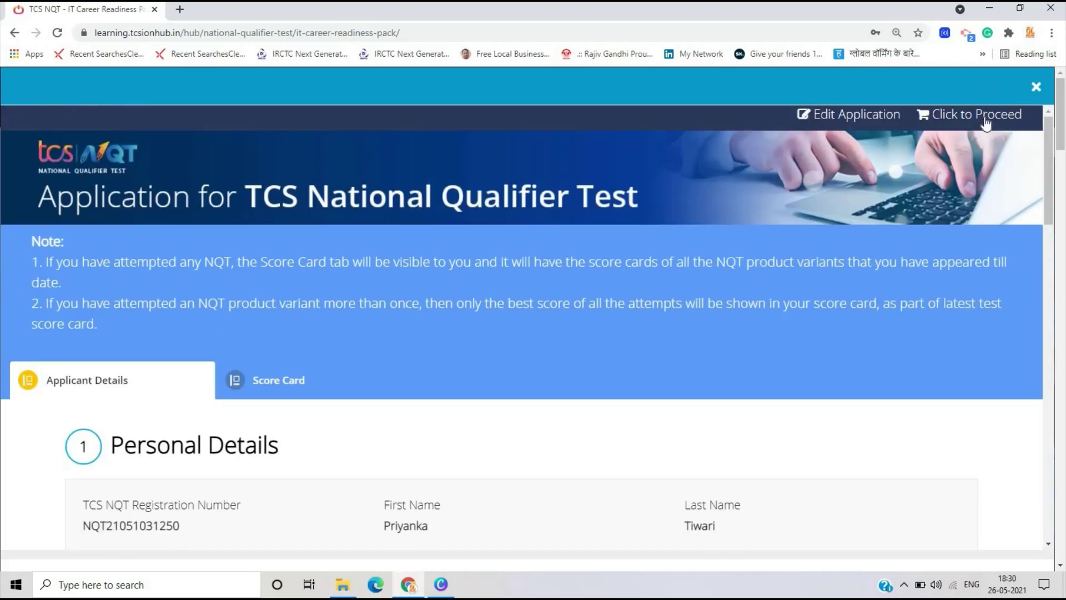
pyautogui.click(985, 117)
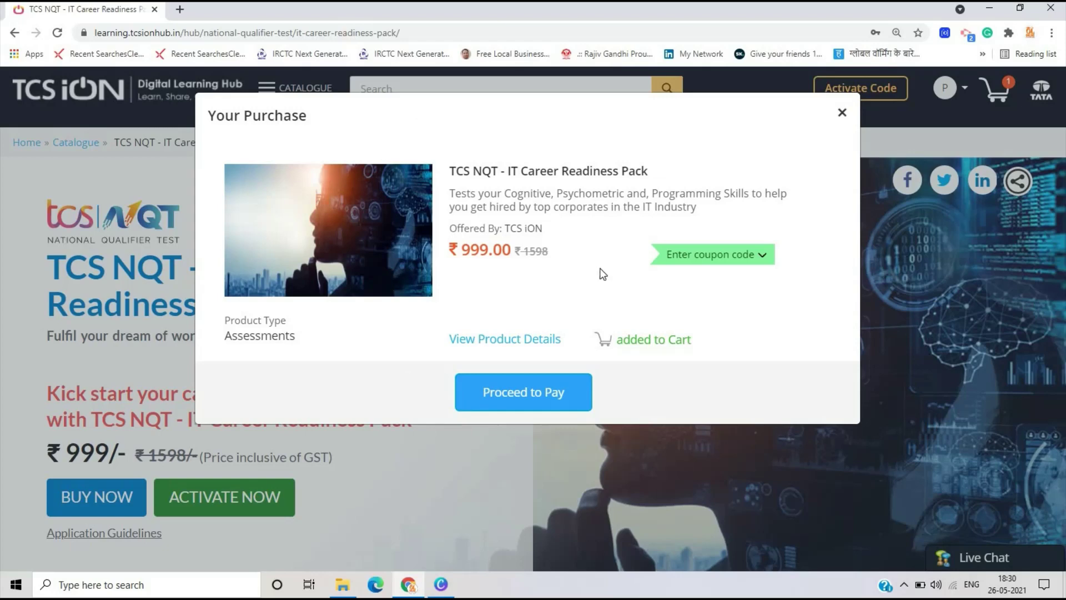
# - Pay the ₹999.00 total in Razorpay, entering the contact phone number and choosing UPI
pyautogui.click(538, 409)
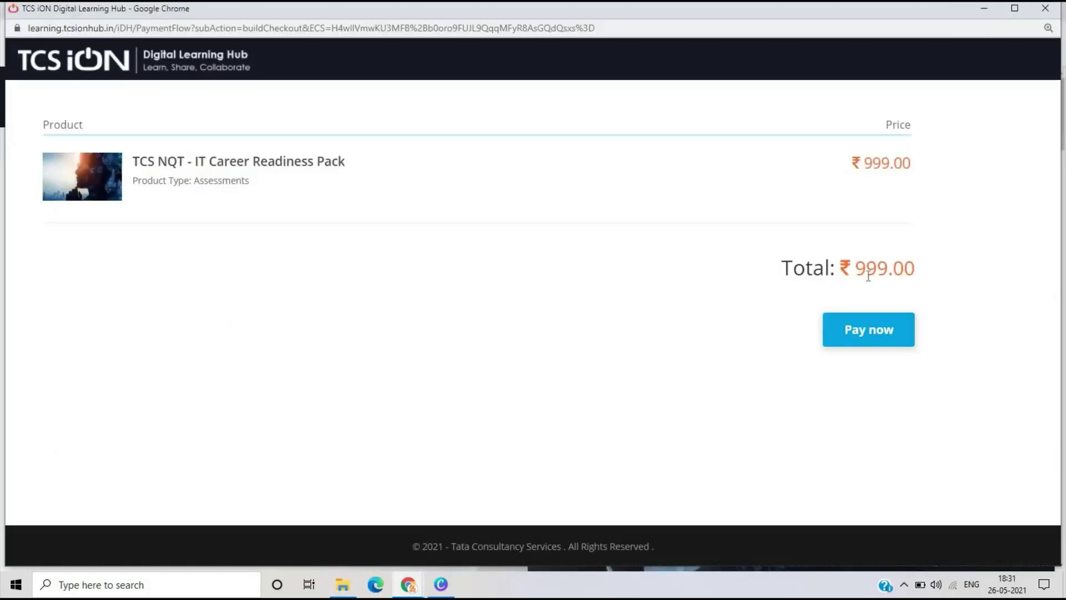
pyautogui.click(882, 339)
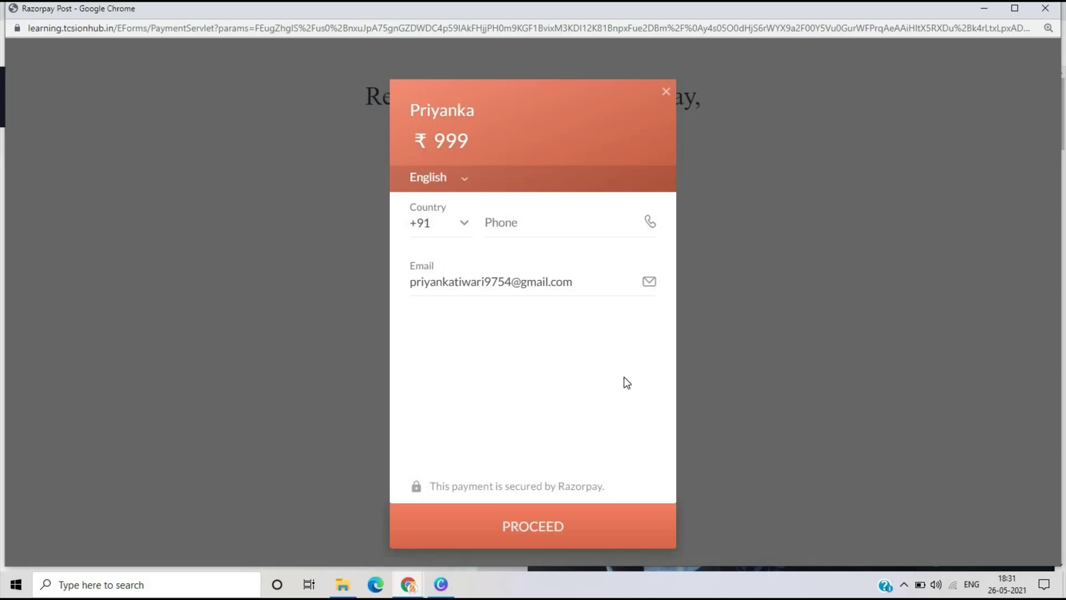
pyautogui.click(535, 228)
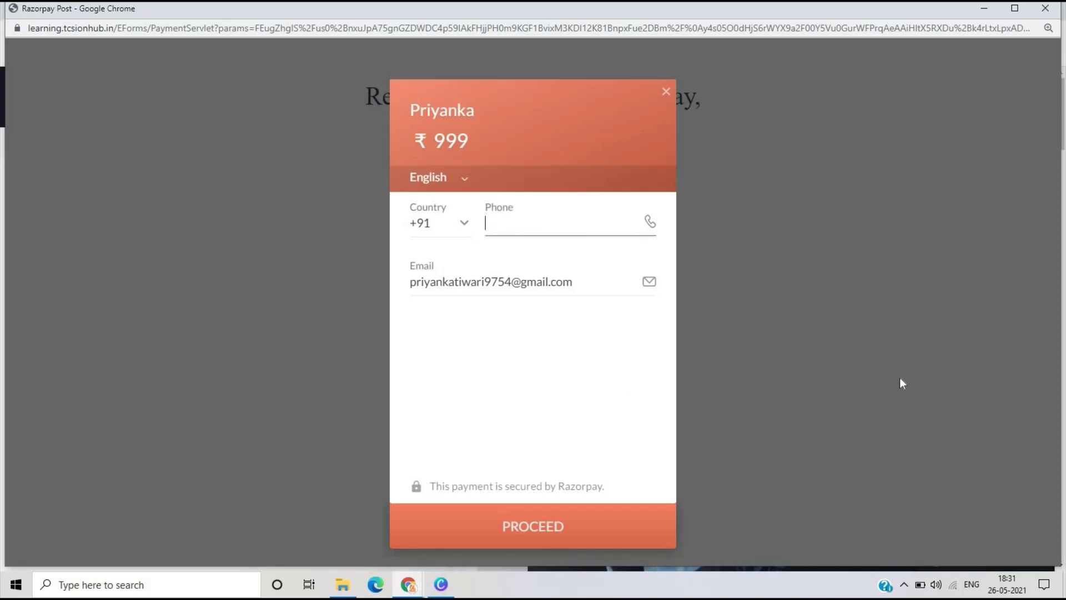
pyautogui.click(490, 523)
pyautogui.scroll(-2, 543, 381)
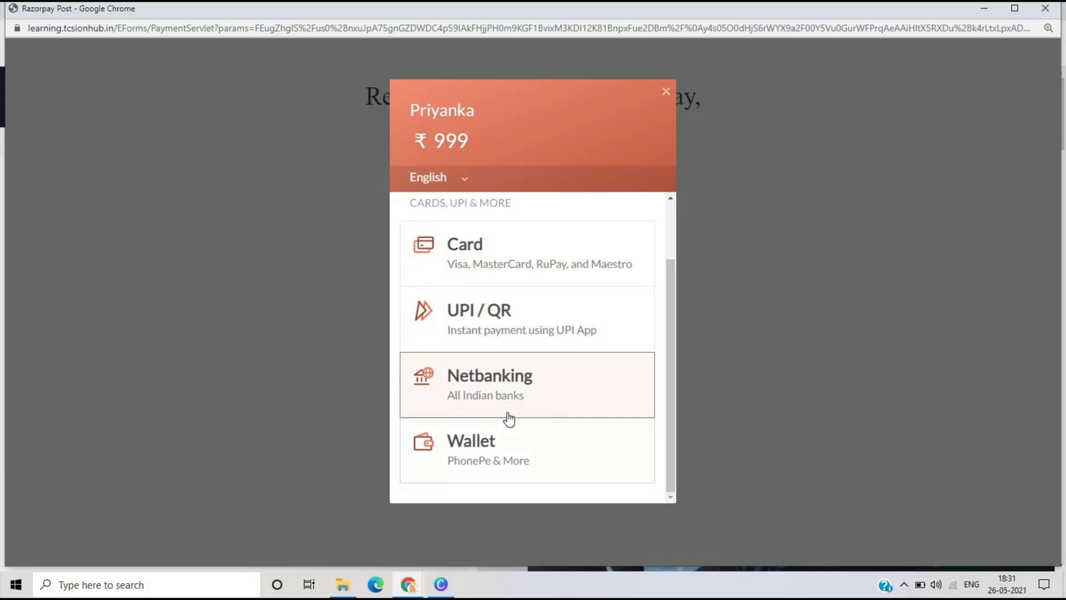
pyautogui.click(508, 325)
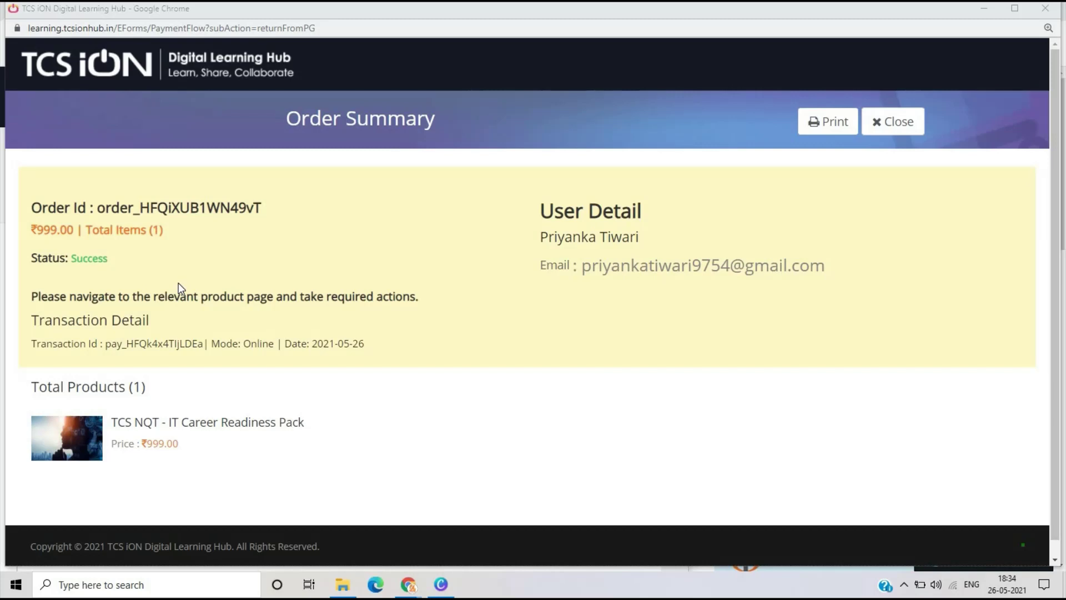
# - Close the Order Summary window showing the ₹999.00 IT Career Readiness Pack
pyautogui.scroll(-1, 95, 431)
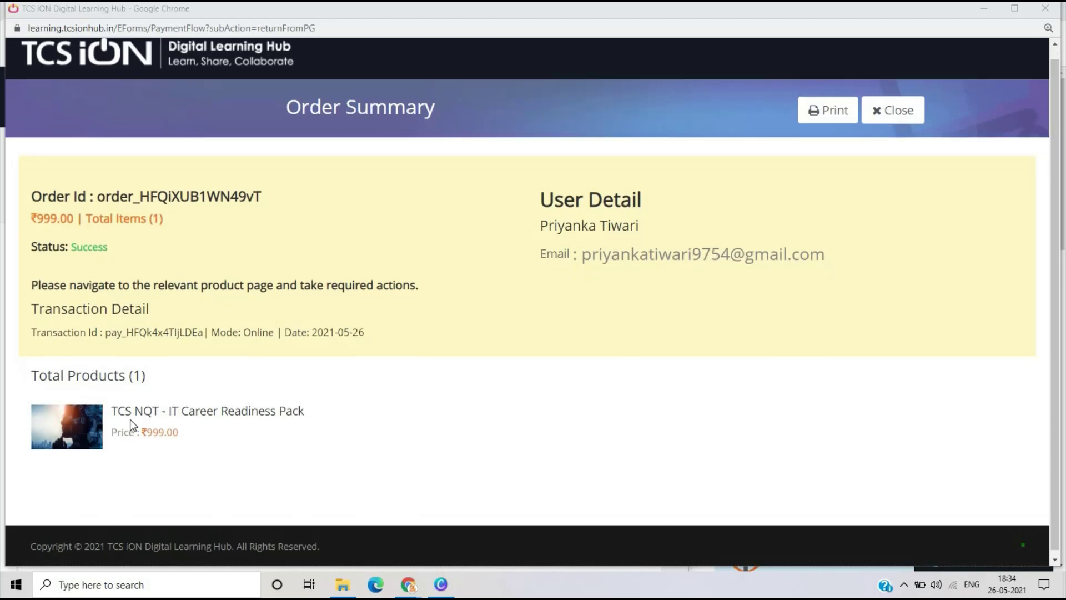
pyautogui.scroll(1, 279, 483)
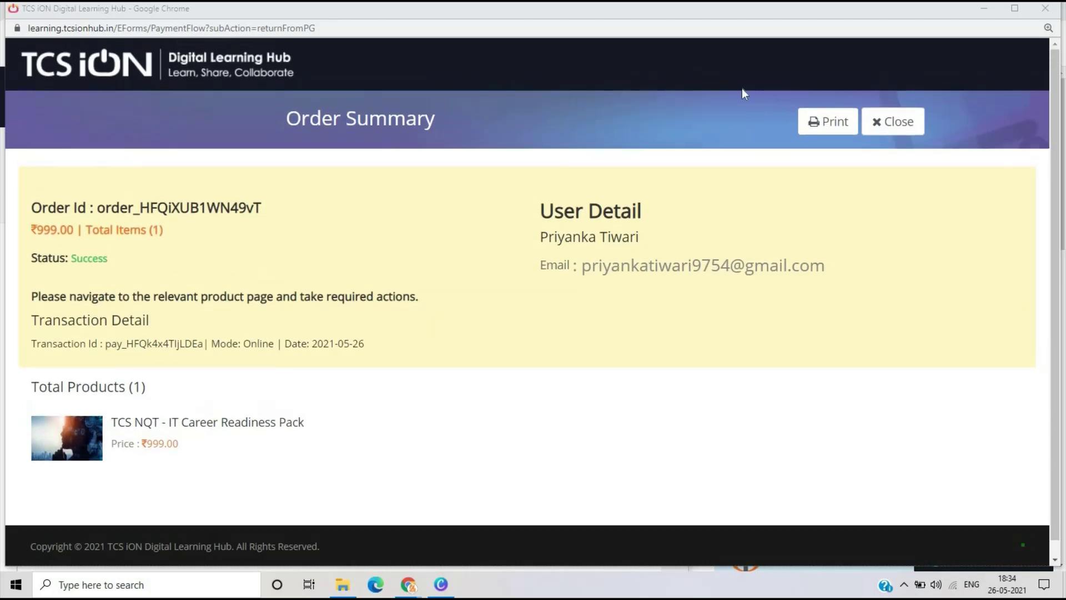
pyautogui.click(984, 9)
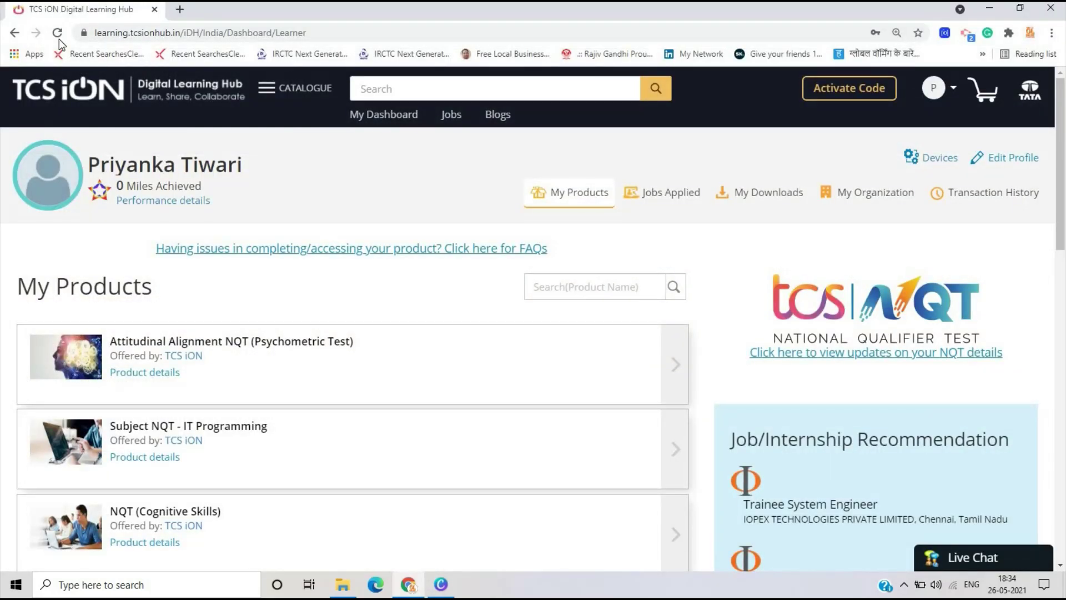
# - Reload the My Products dashboard and look over the listed NQT products
pyautogui.click(57, 33)
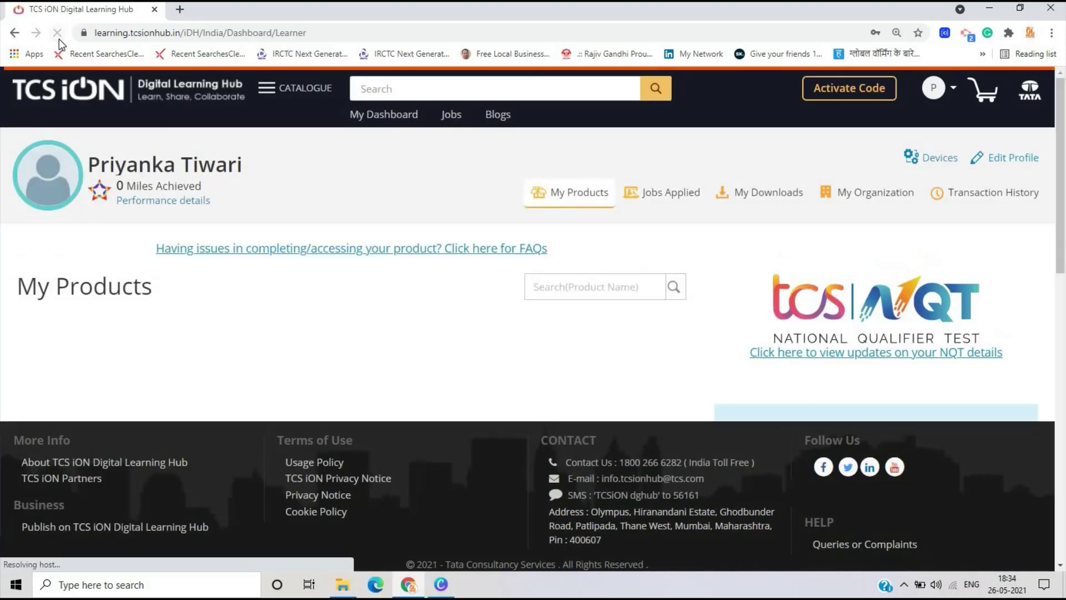
pyautogui.scroll(-3, 200, 293)
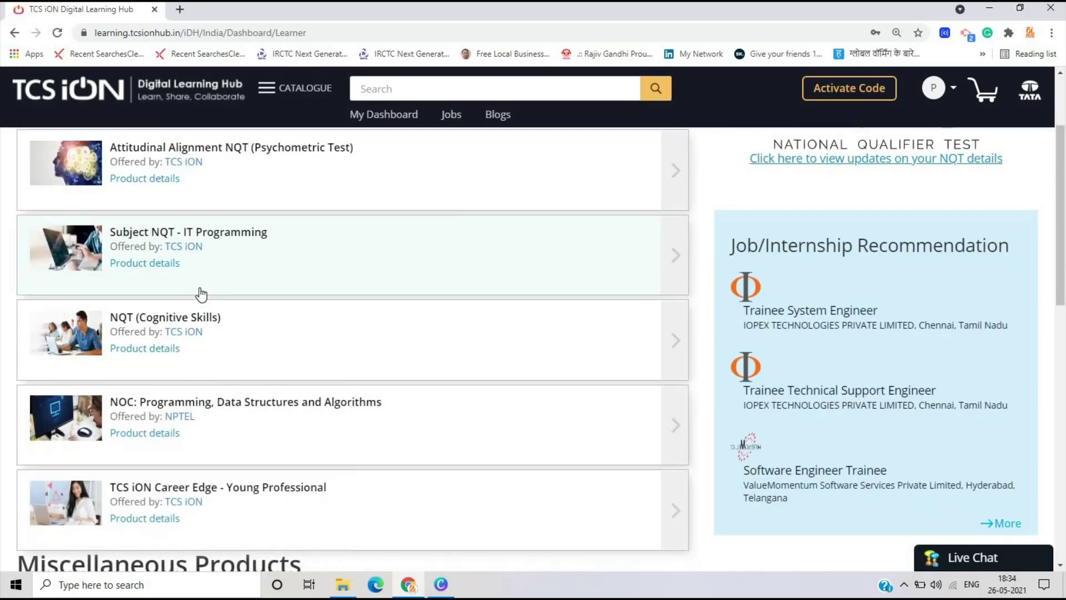
pyautogui.scroll(-3, 201, 295)
pyautogui.scroll(7, 201, 291)
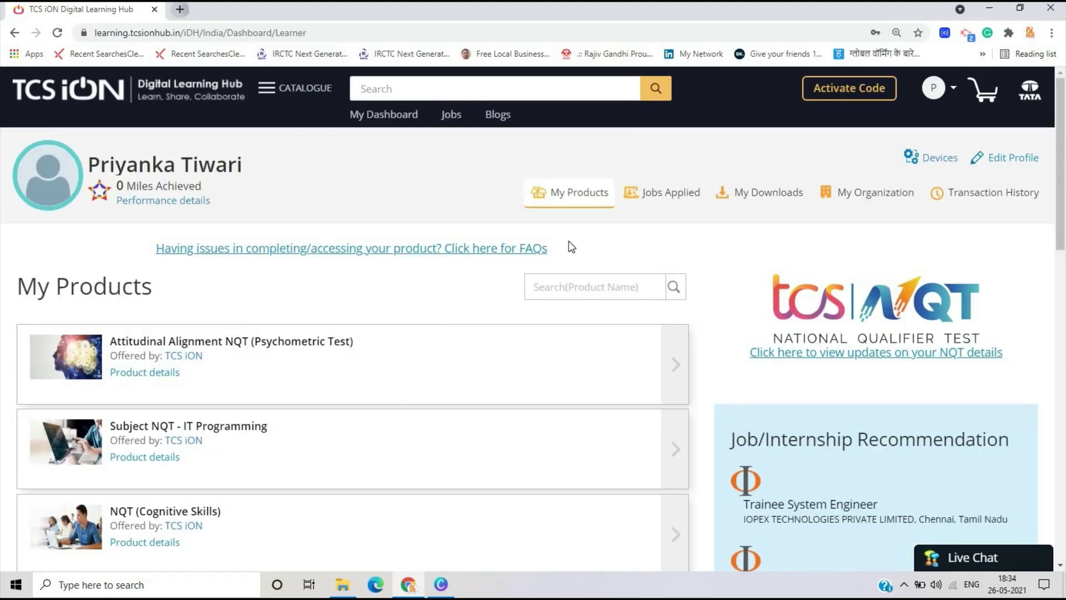
# - Load the TCS NQT page in a new tab and open the IT Career Readiness Pack page
pyautogui.click(179, 9)
pyautogui.click(672, 336)
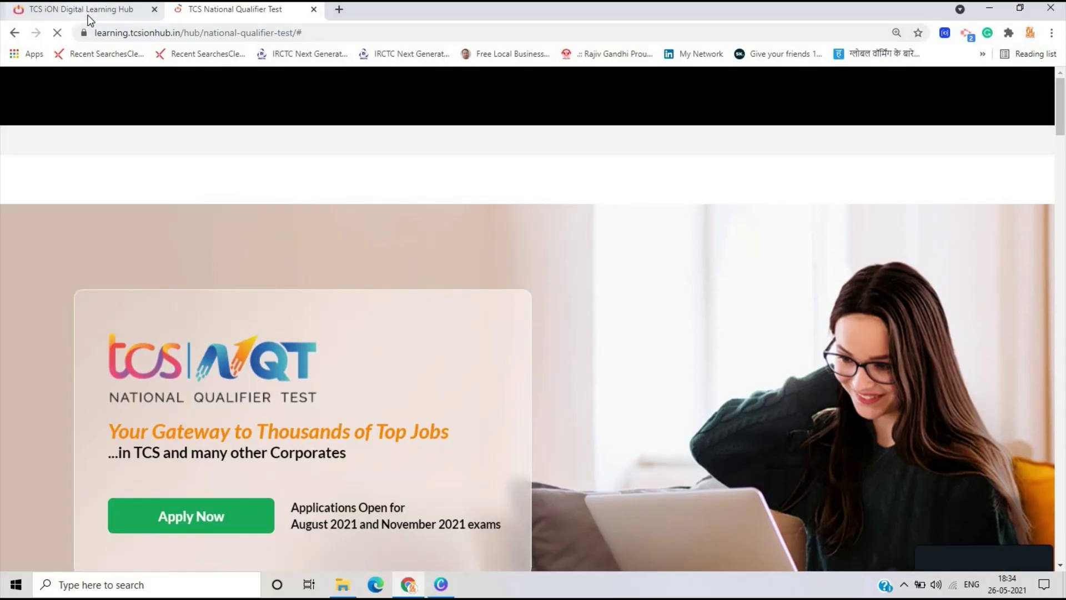
pyautogui.click(85, 10)
pyautogui.click(203, 11)
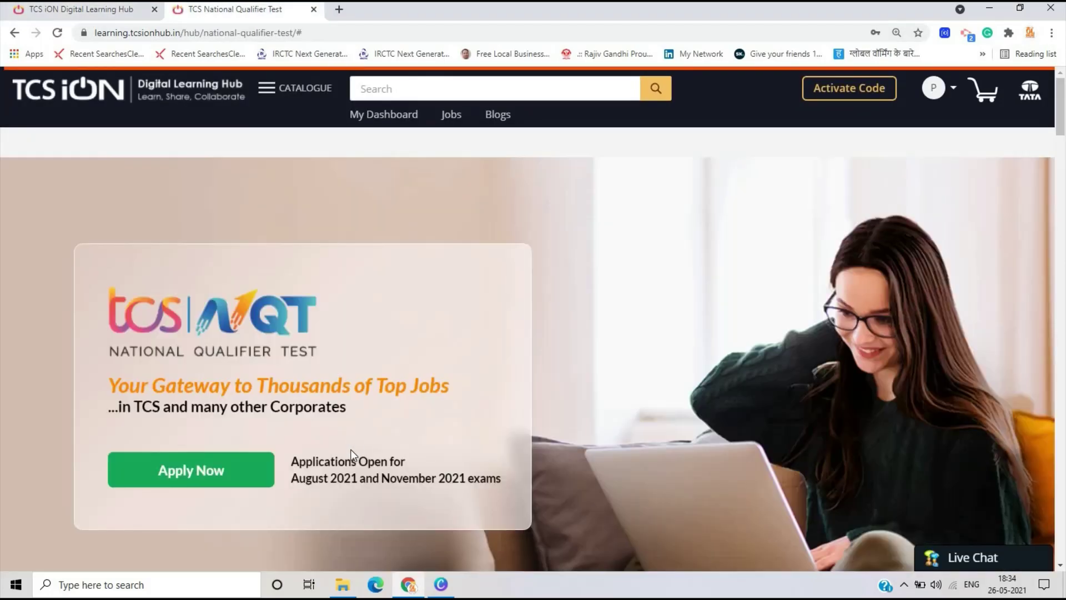
pyautogui.scroll(-10, 352, 436)
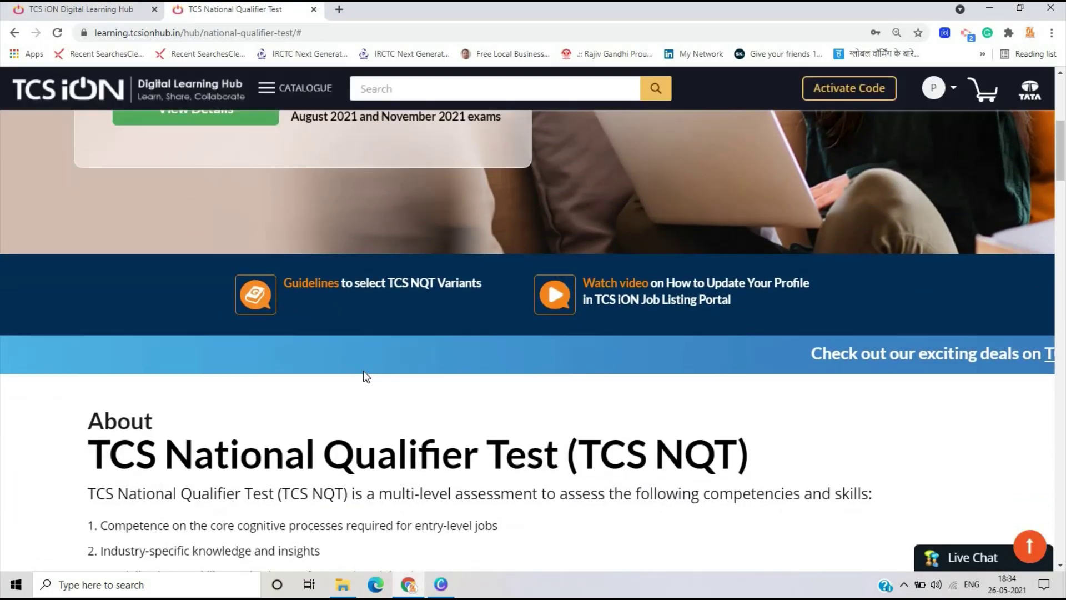
pyautogui.scroll(-20, 363, 371)
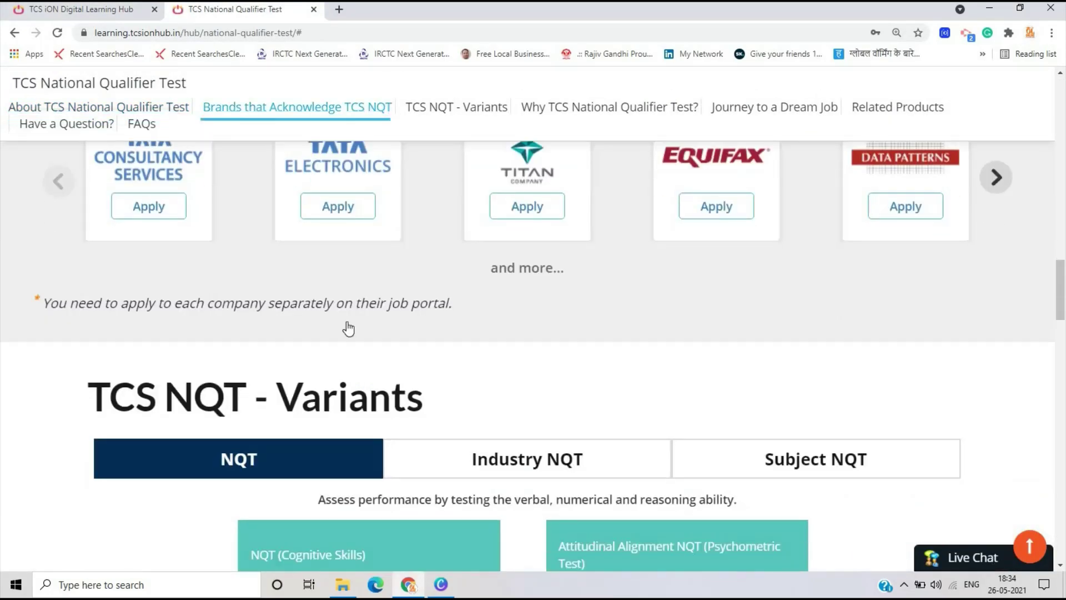
pyautogui.scroll(3, 346, 314)
pyautogui.scroll(-5, 345, 321)
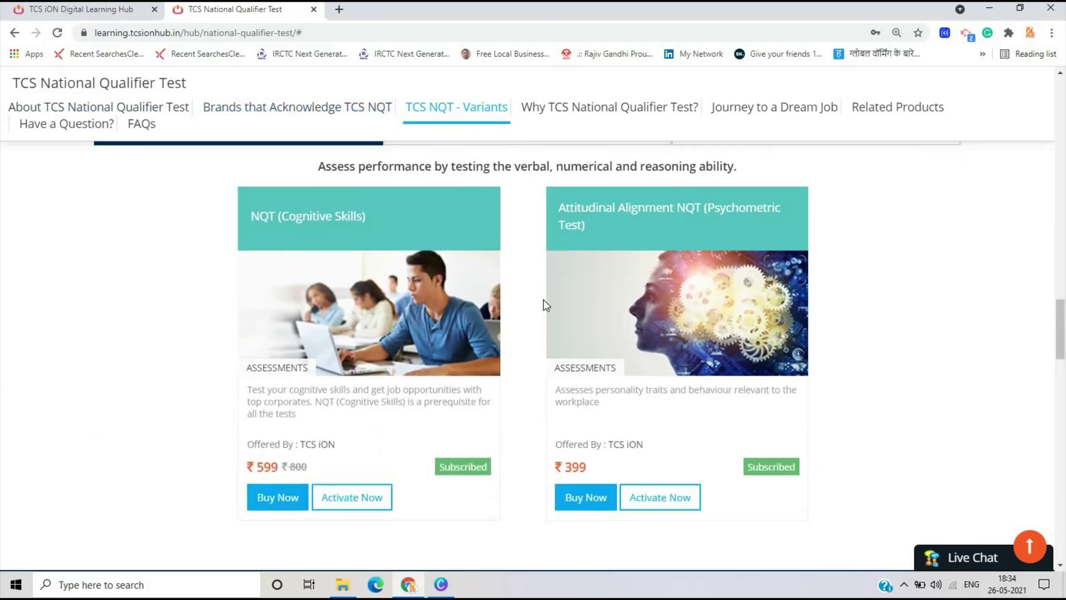
pyautogui.scroll(4, 543, 299)
pyautogui.scroll(15, 543, 299)
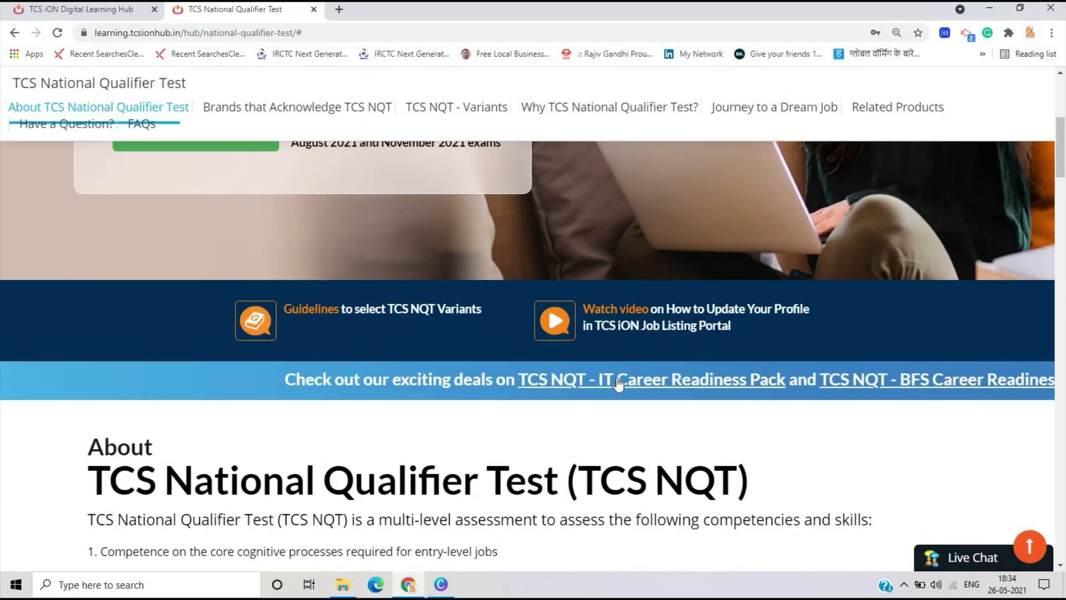
pyautogui.click(618, 379)
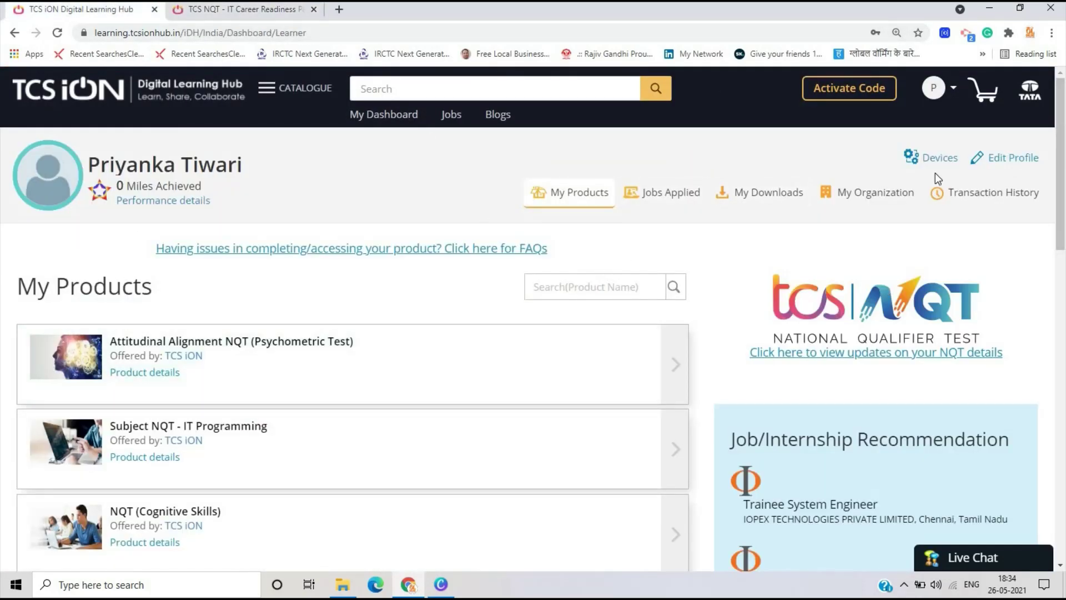
# - Open the account's transaction history and scroll through the recent orders
pyautogui.click(976, 197)
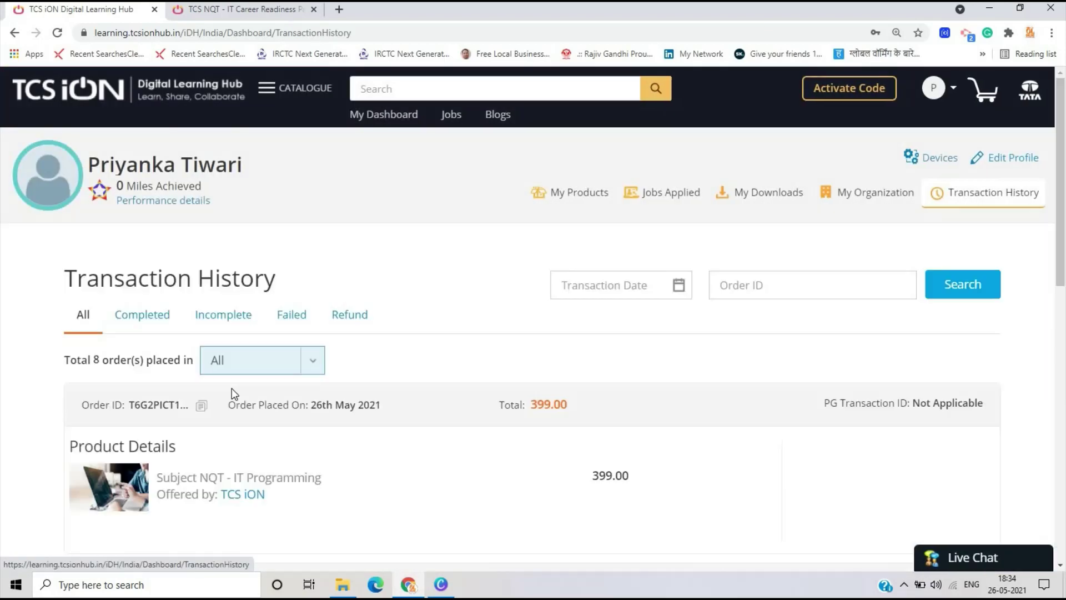
pyautogui.scroll(-4, 233, 388)
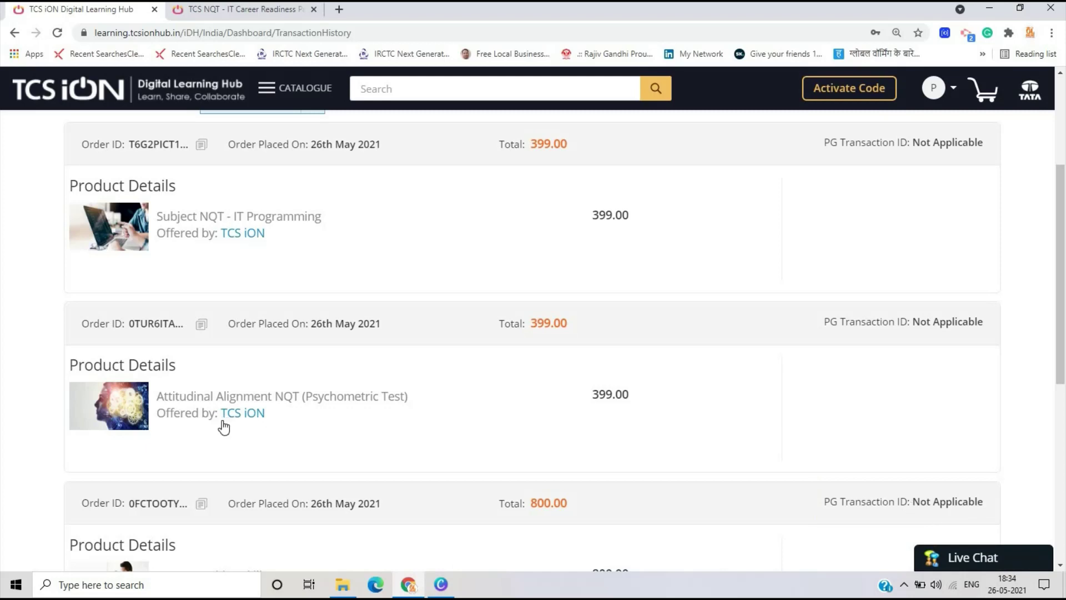
pyautogui.scroll(-2, 233, 452)
pyautogui.scroll(-1, 233, 457)
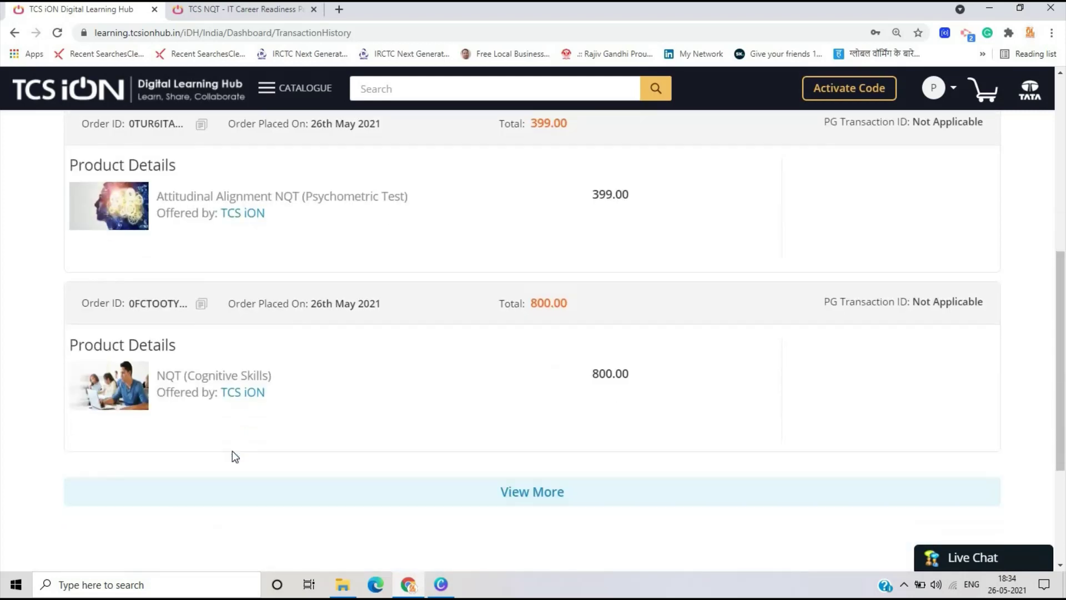
pyautogui.scroll(1, 407, 428)
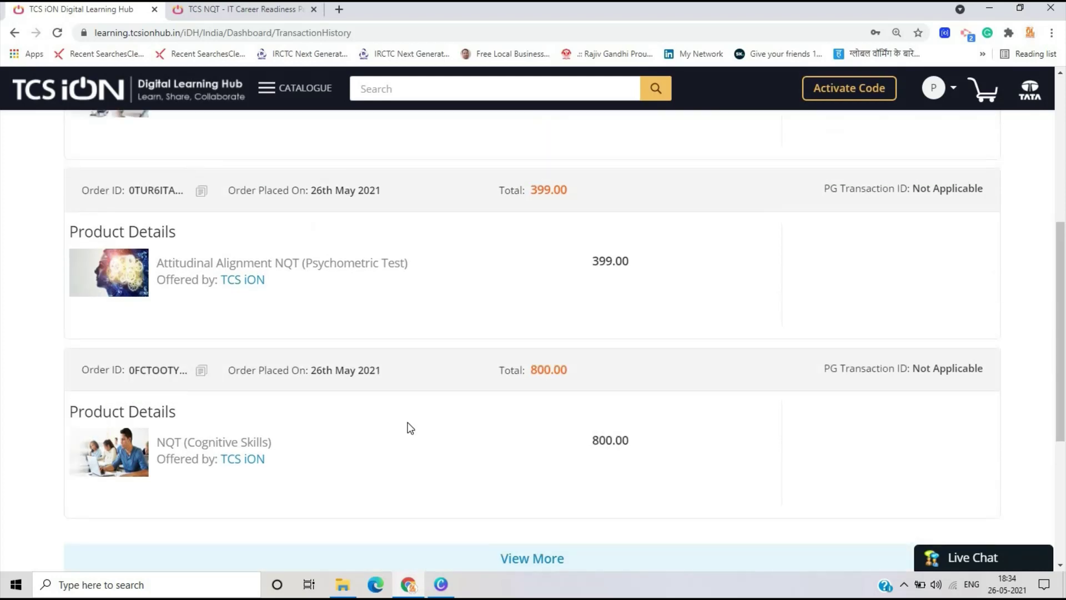
pyautogui.scroll(-4, 552, 297)
# - Load the older orders so all 8 transactions are listed
pyautogui.click(549, 293)
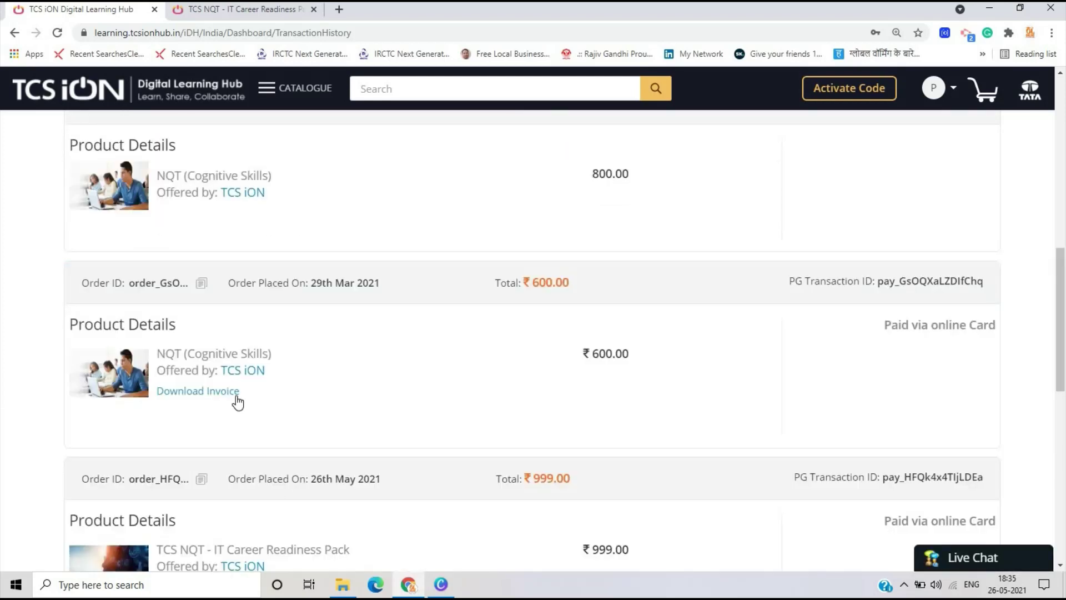
pyautogui.scroll(4, 389, 388)
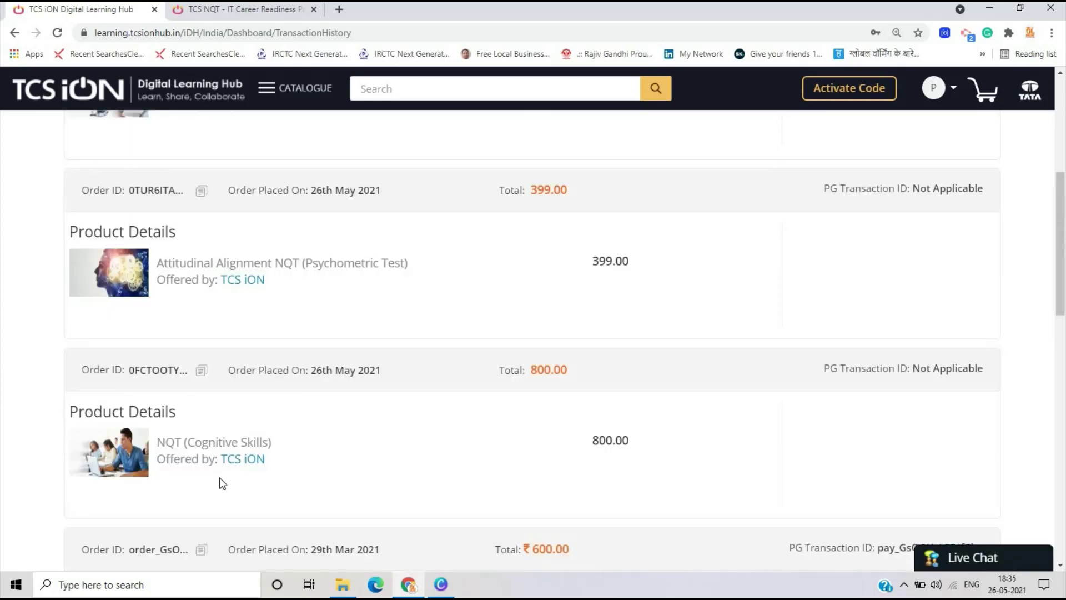
pyautogui.scroll(3, 326, 443)
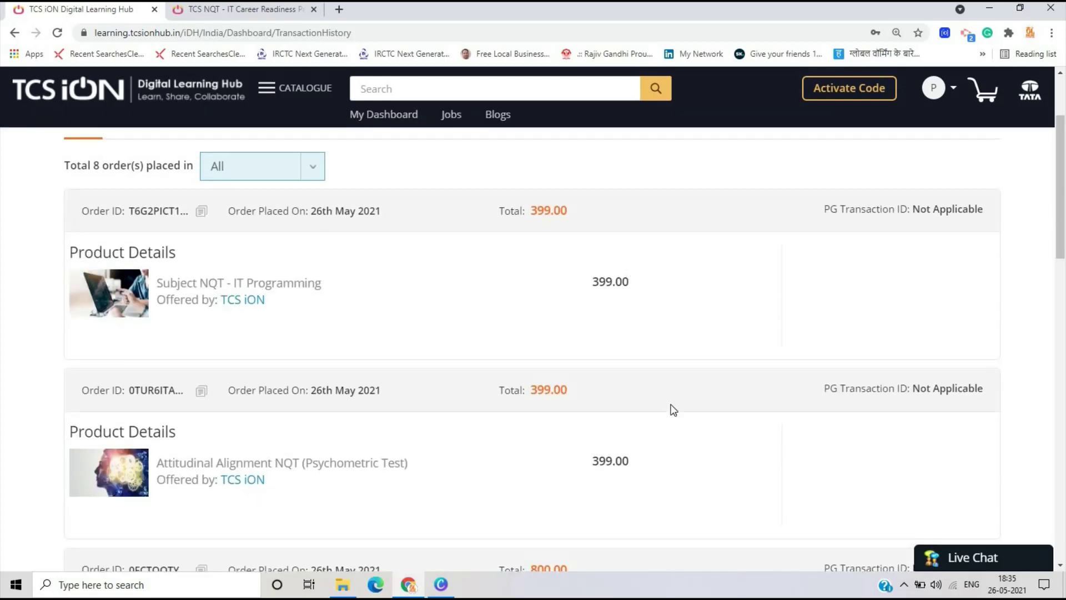
pyautogui.scroll(-3, 593, 350)
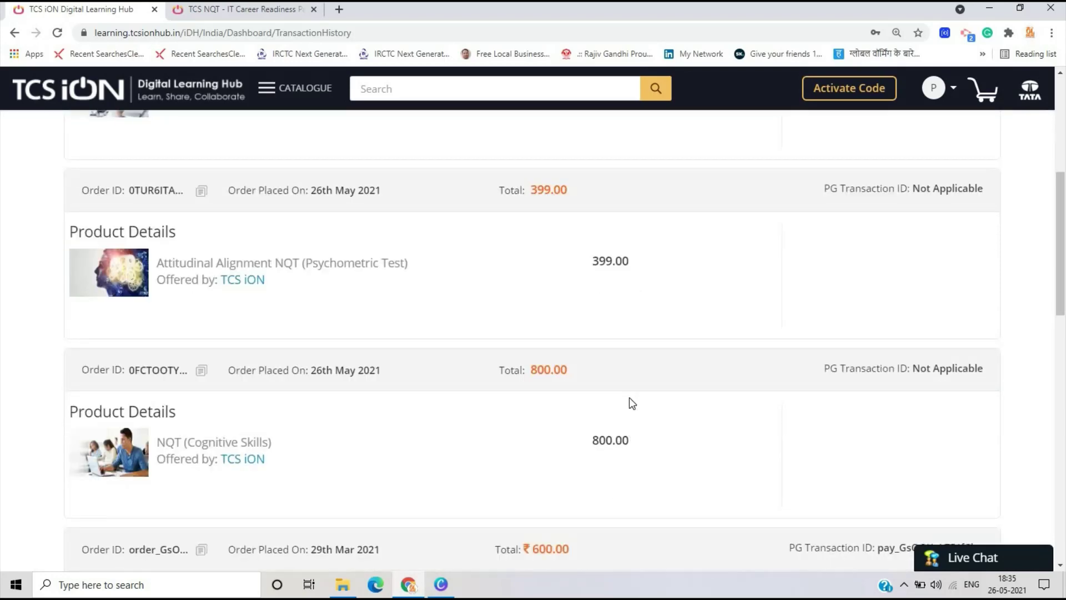
pyautogui.scroll(4, 631, 402)
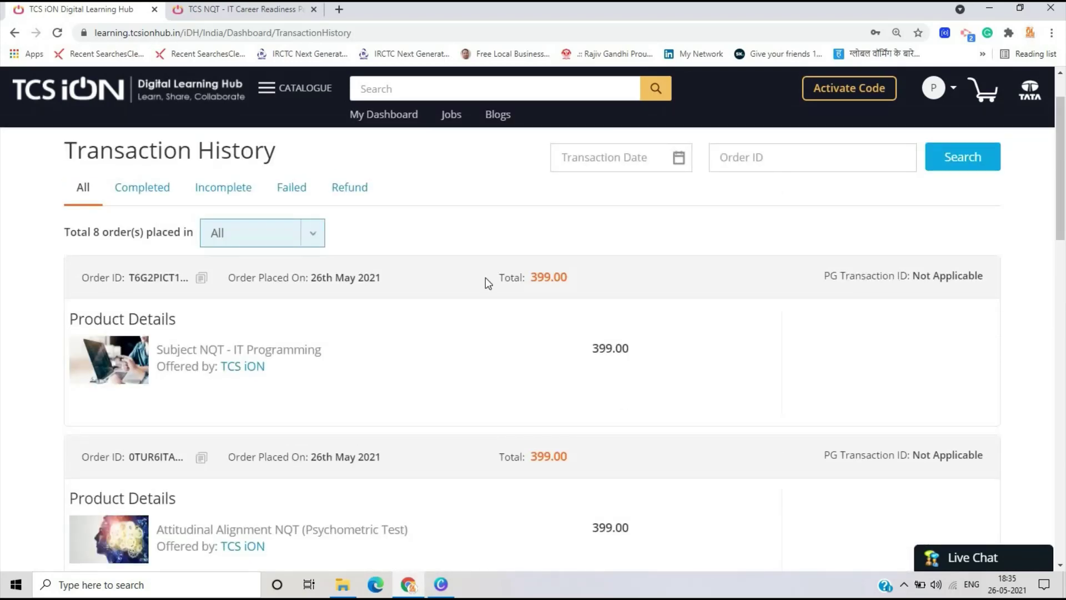
pyautogui.scroll(2, 488, 280)
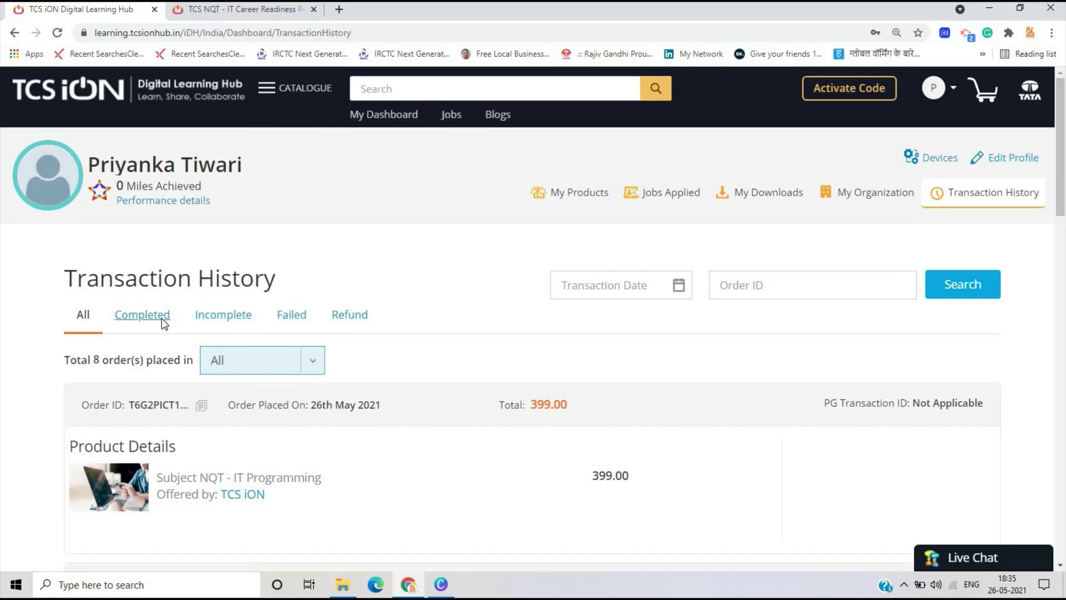
pyautogui.scroll(-3, 164, 323)
pyautogui.scroll(3, 131, 332)
# - Filter to completed transactions, then return to the IT Career Readiness Pack tab
pyautogui.click(134, 327)
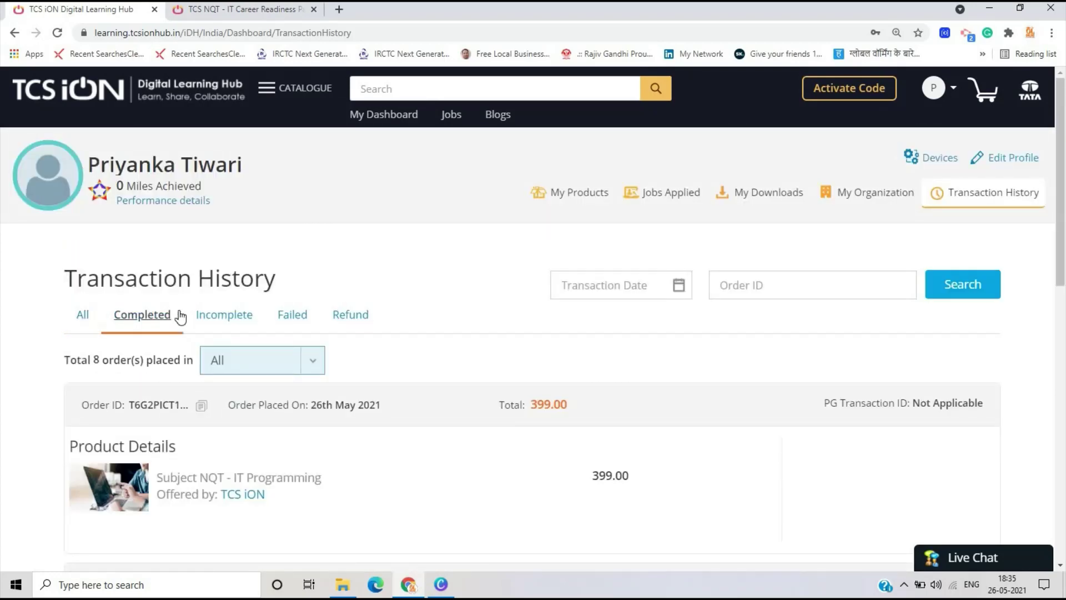
pyautogui.scroll(-5, 233, 256)
pyautogui.click(215, 9)
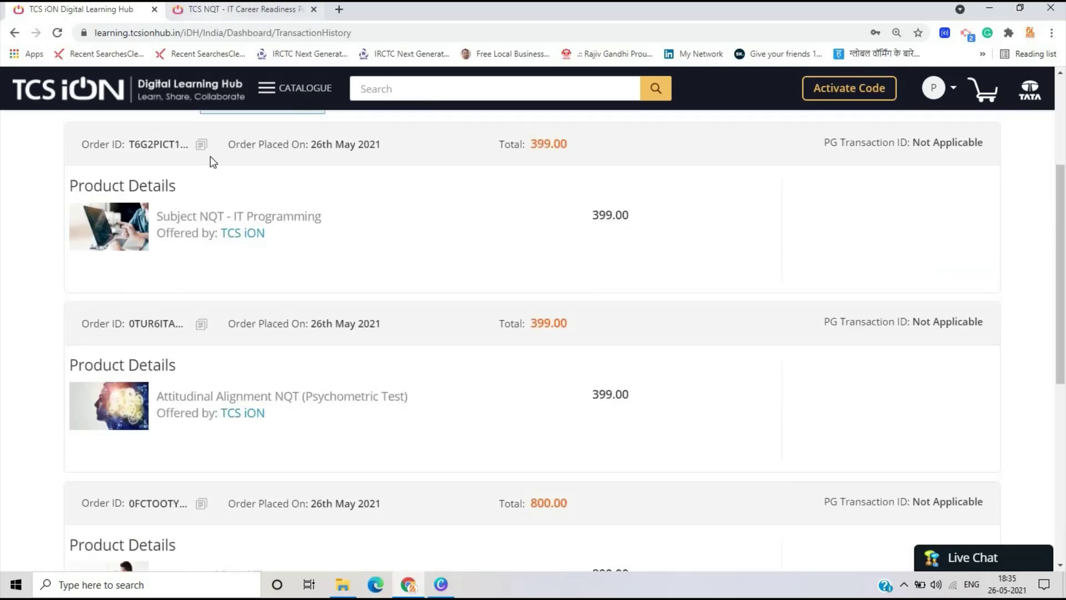
pyautogui.scroll(-5, 215, 333)
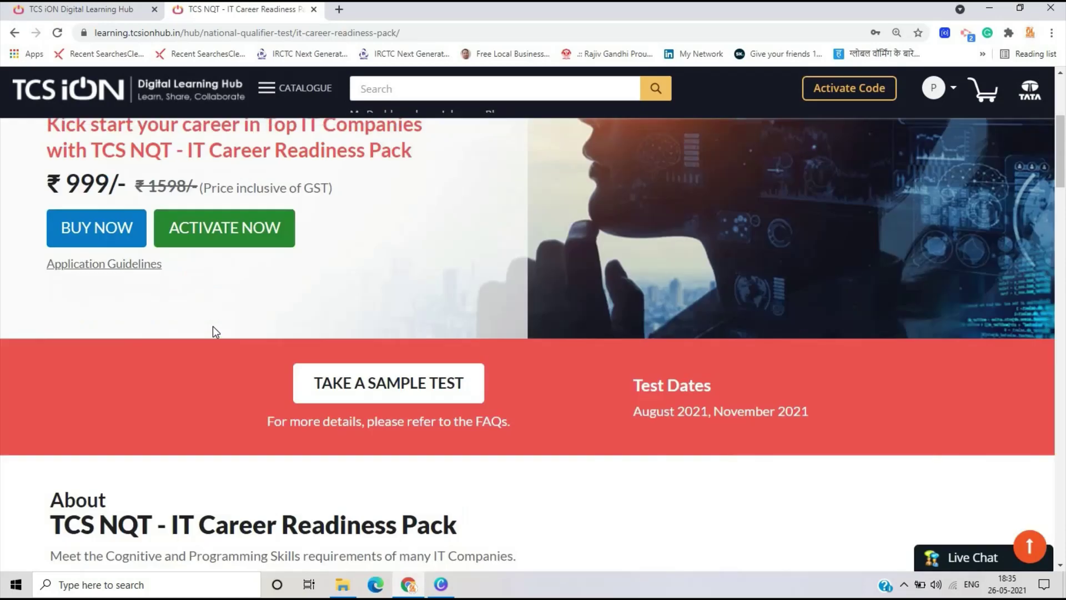
# - Open the Application Guidelines PDF in its own tab, then bring up the TCS NQT application form
pyautogui.click(126, 264)
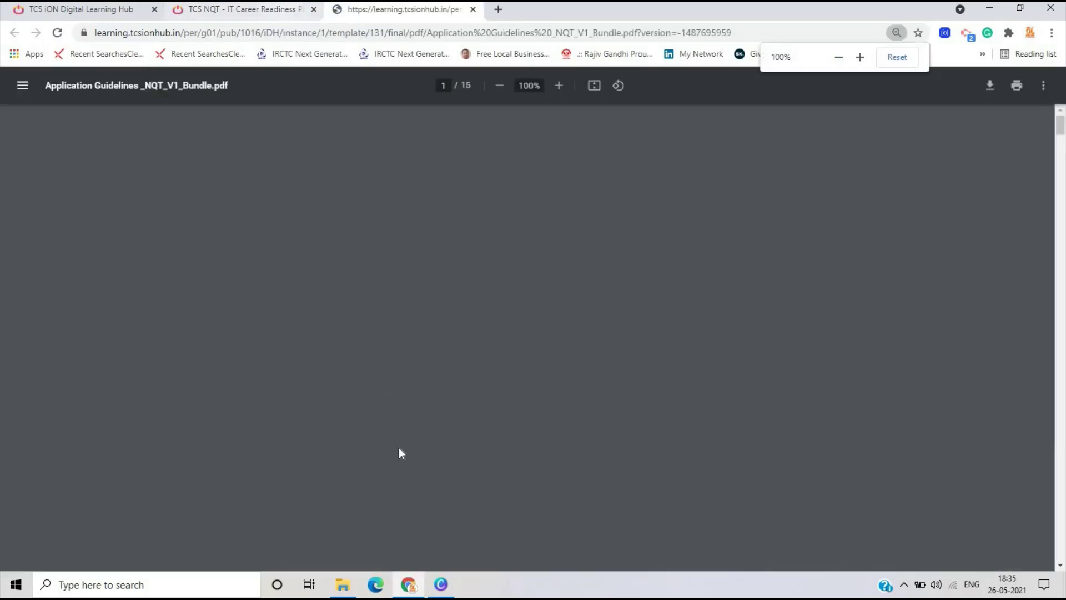
pyautogui.hotkey('ctrl', 'shift', 'Tab')
pyautogui.click(268, 230)
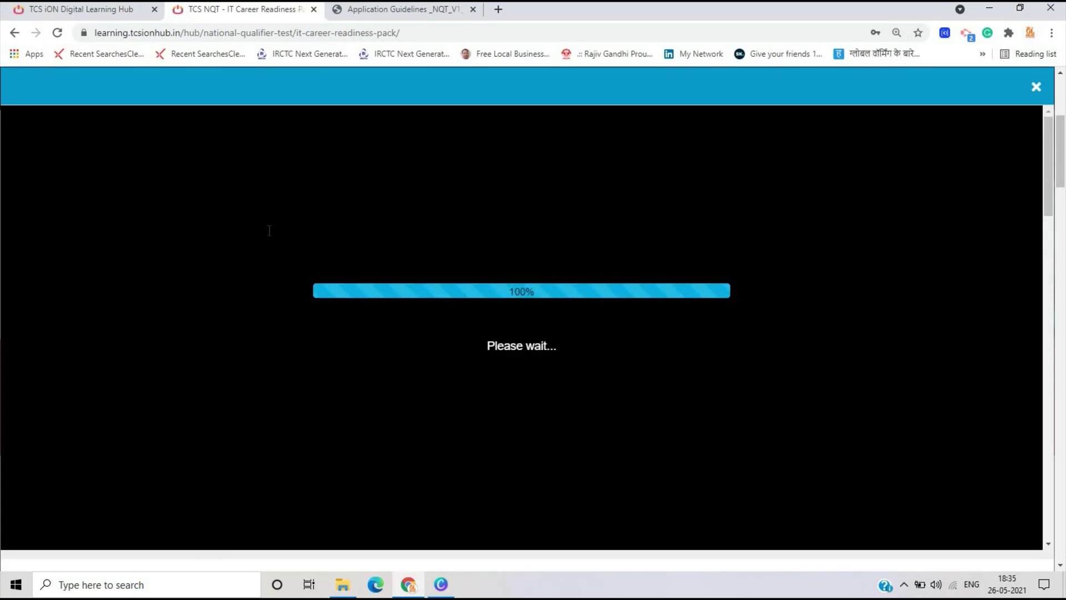
# - Look over the application form, close it, and open a new browser tab beside the PDF
pyautogui.scroll(-20, 272, 259)
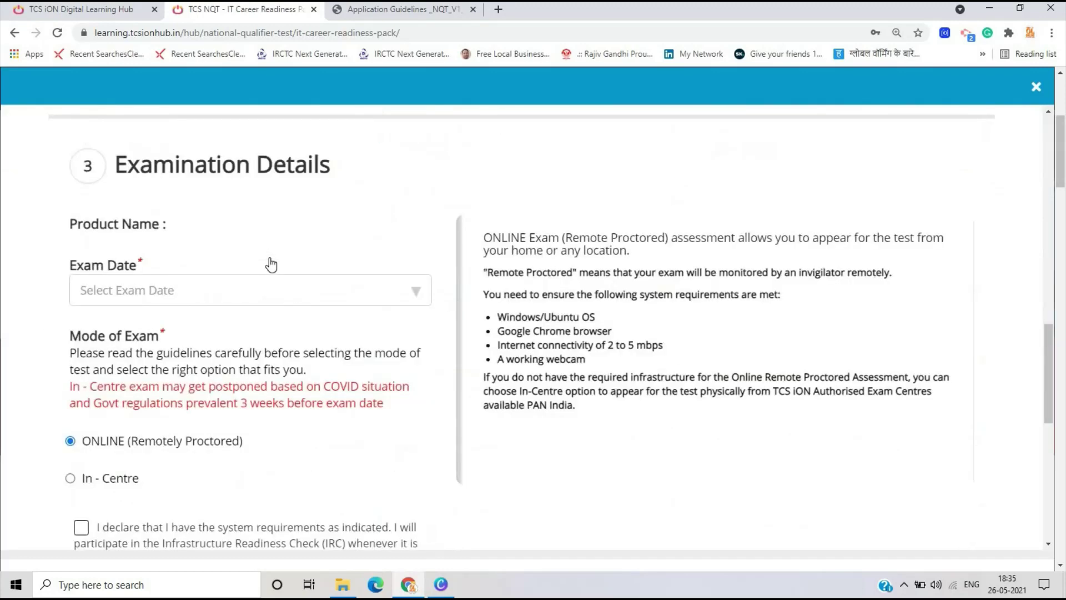
pyautogui.scroll(20, 1033, 200)
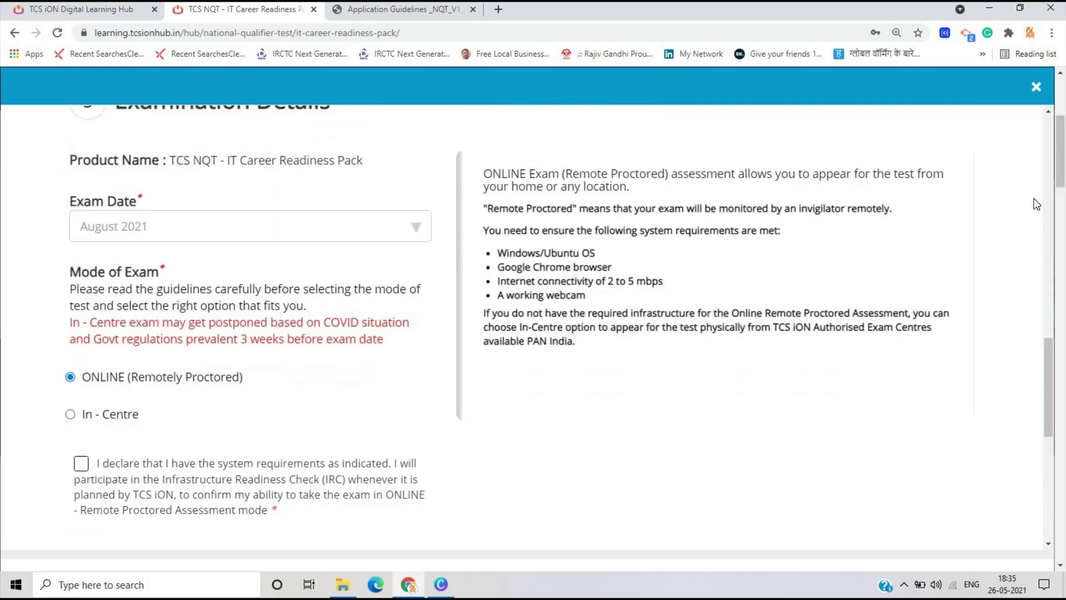
pyautogui.click(1036, 87)
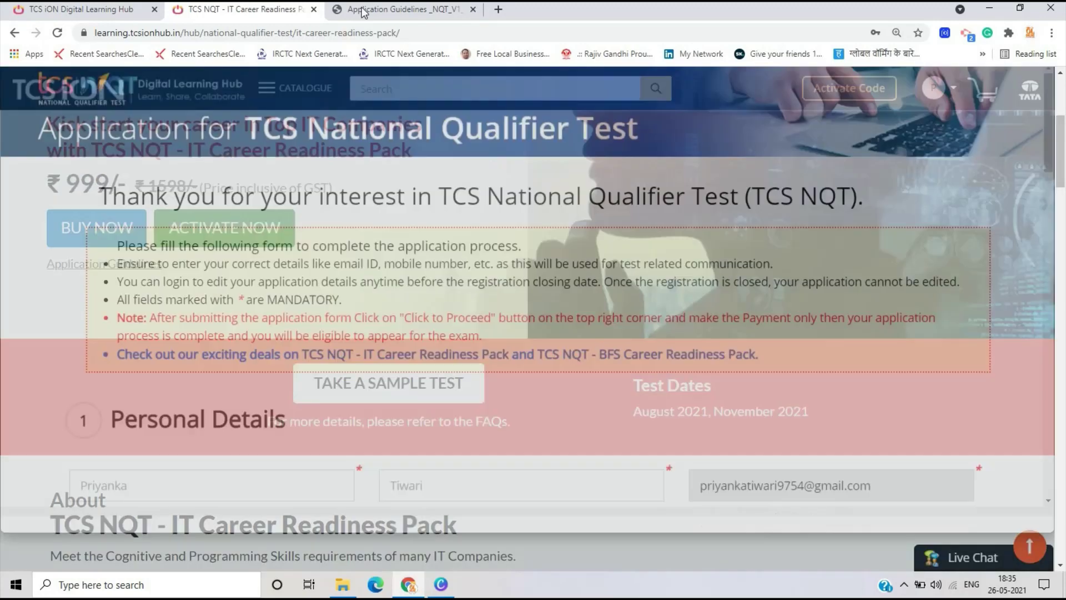
pyautogui.click(405, 10)
pyautogui.click(498, 9)
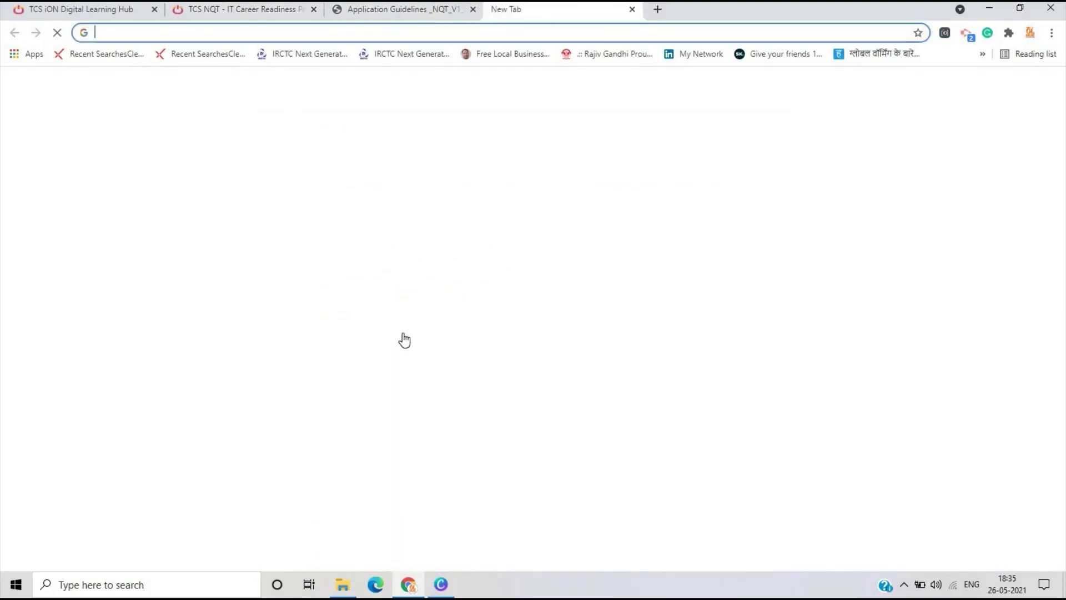
# - Switch Gmail to the second signed-in account and close the original account's inbox tab
pyautogui.click(969, 85)
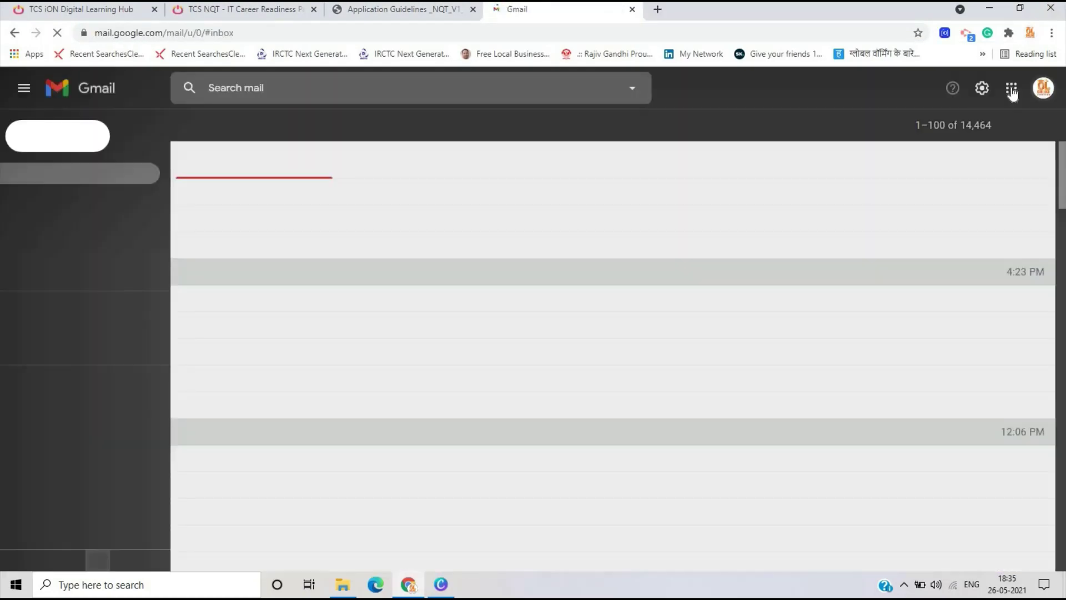
pyautogui.click(1043, 88)
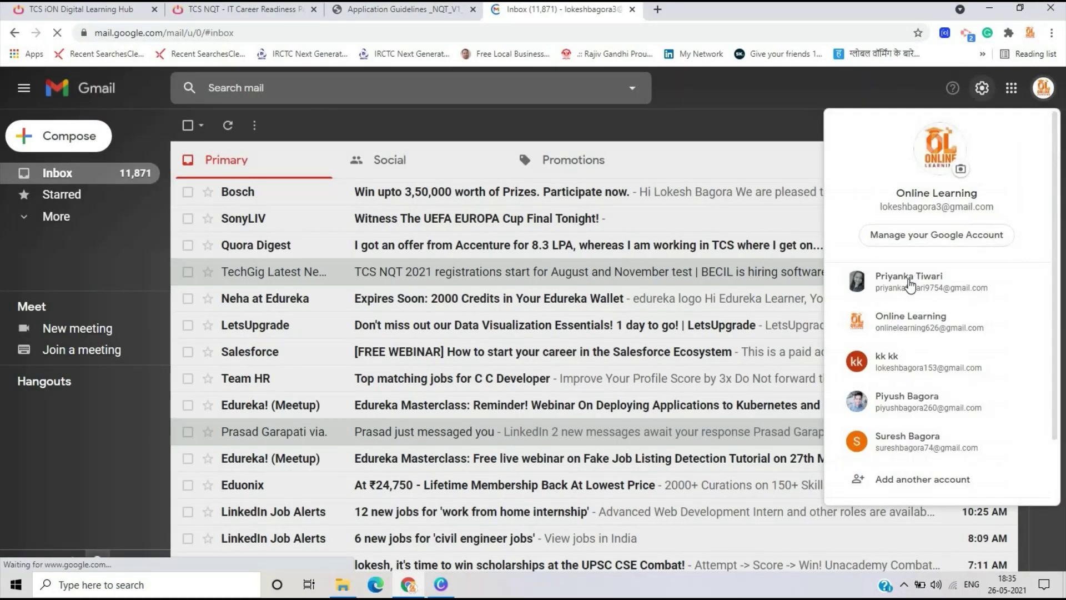
pyautogui.click(910, 285)
pyautogui.click(625, 12)
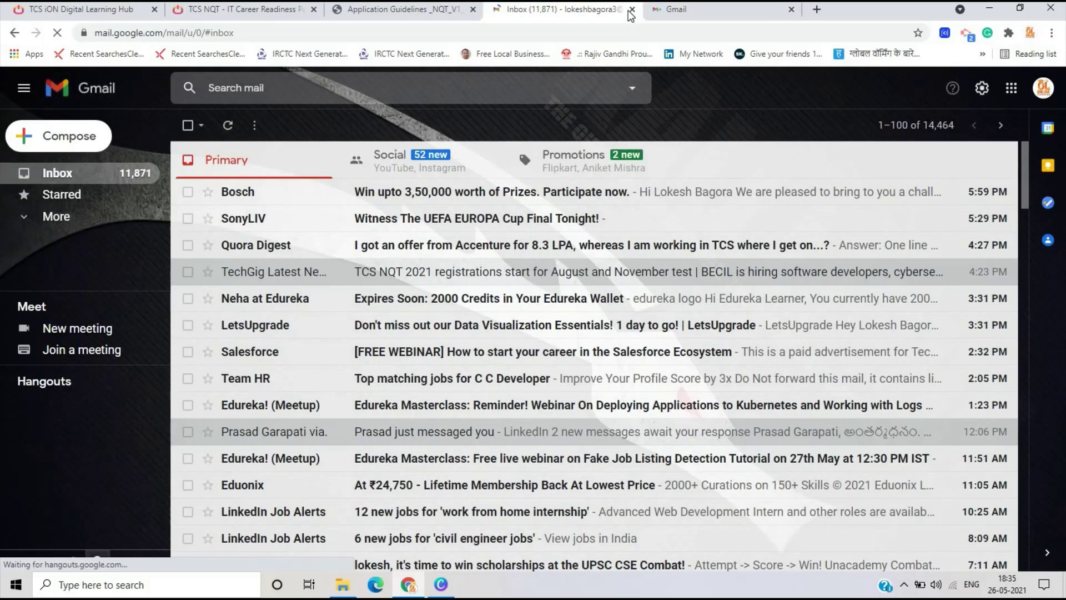
pyautogui.click(631, 10)
pyautogui.click(592, 109)
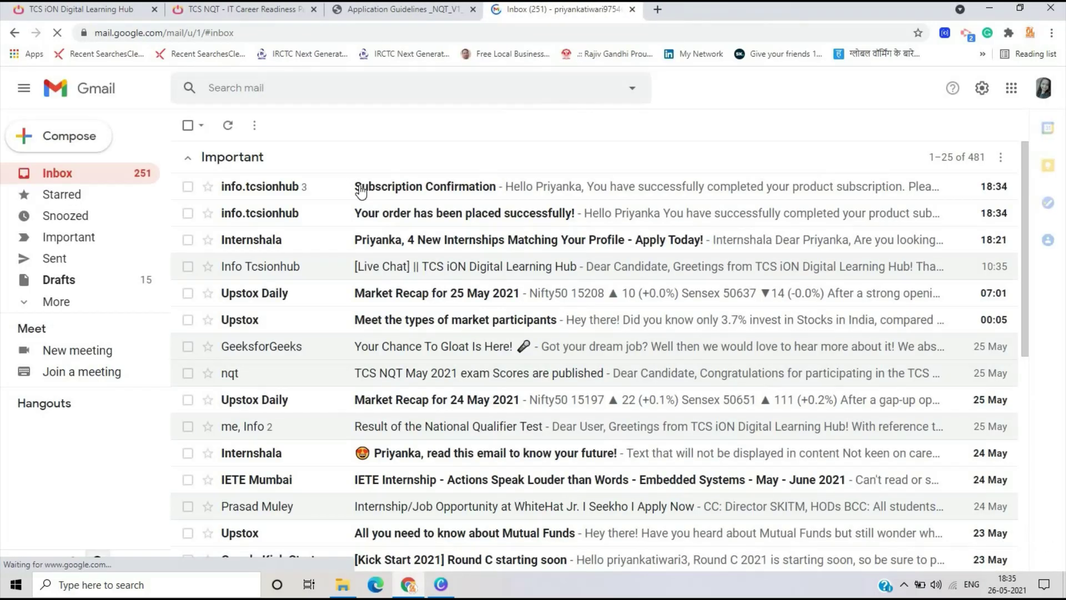
# - Read the ₹999 order placed successfully email
pyautogui.click(389, 216)
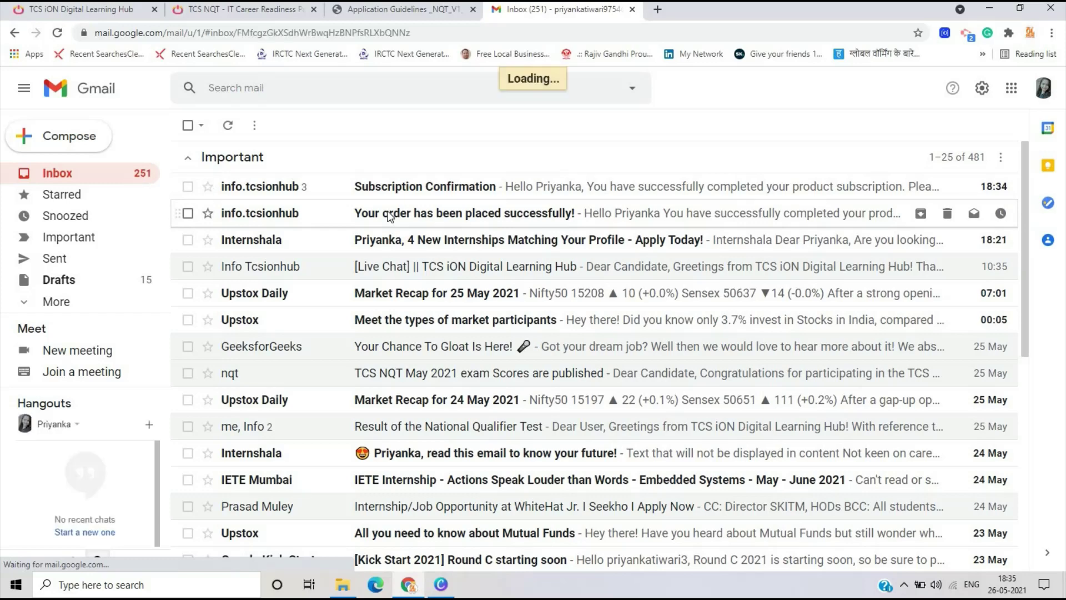
pyautogui.scroll(-8, 485, 258)
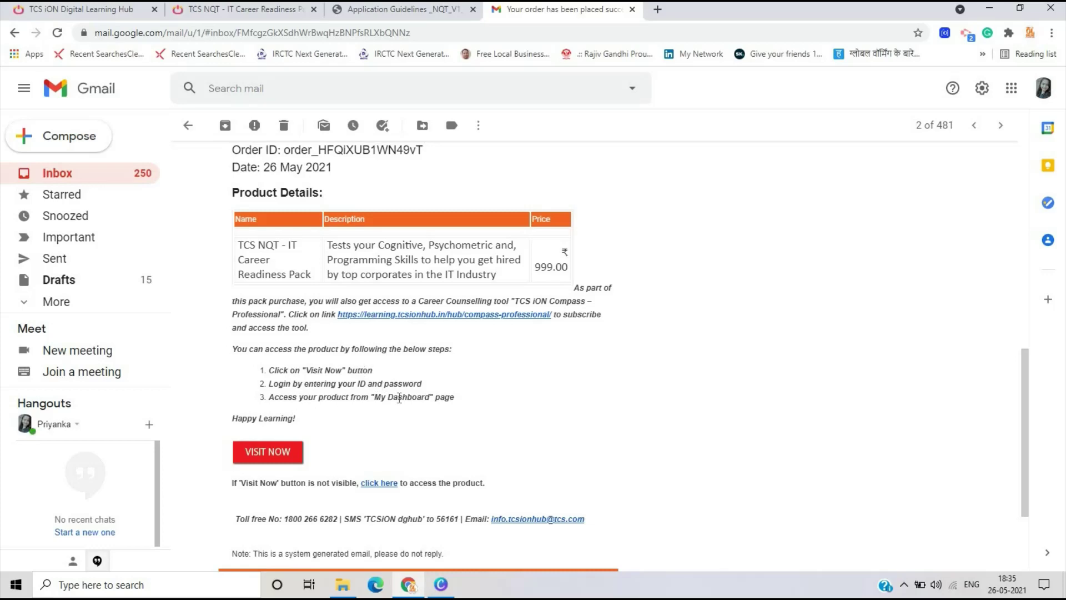
pyautogui.scroll(5, 399, 397)
pyautogui.scroll(-1, 292, 411)
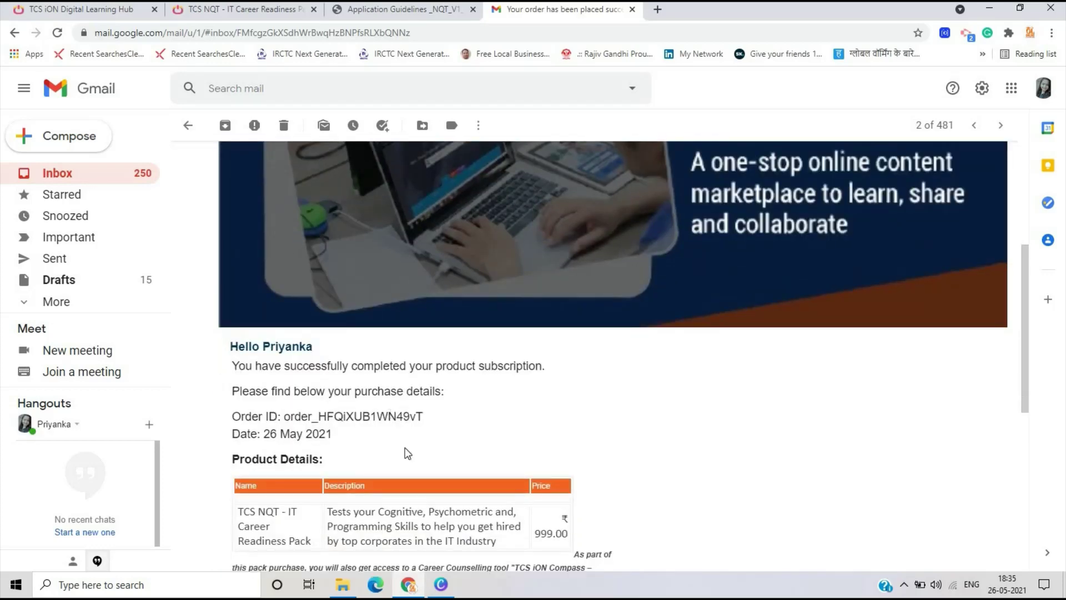
pyautogui.scroll(5, 204, 136)
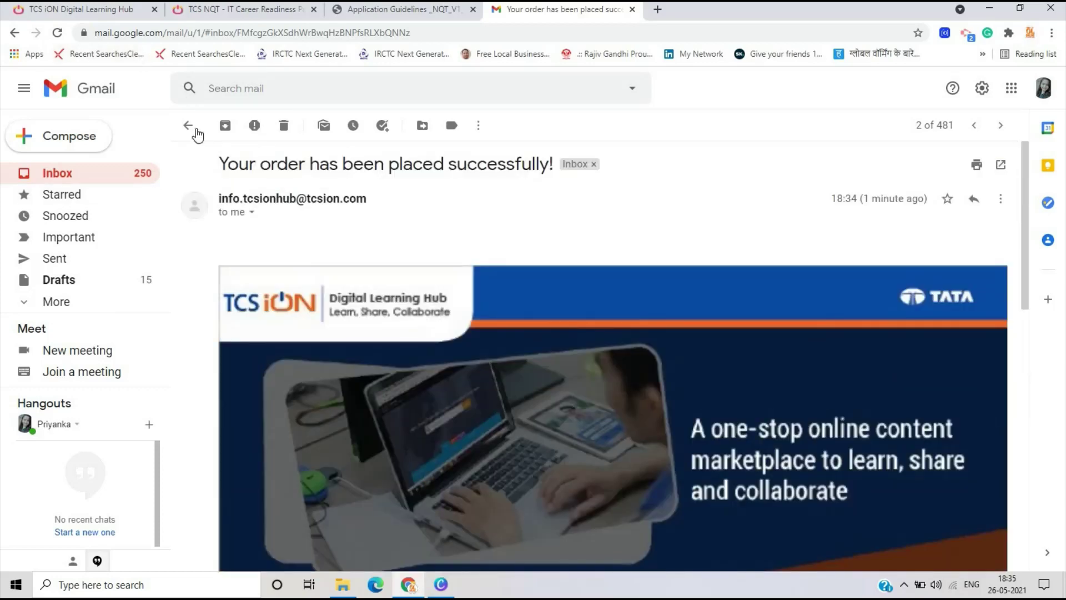
# - Return to the inbox and read the TCS iON Subscription Confirmation email for NQT (Cognitive Skills)
pyautogui.click(189, 127)
pyautogui.click(448, 189)
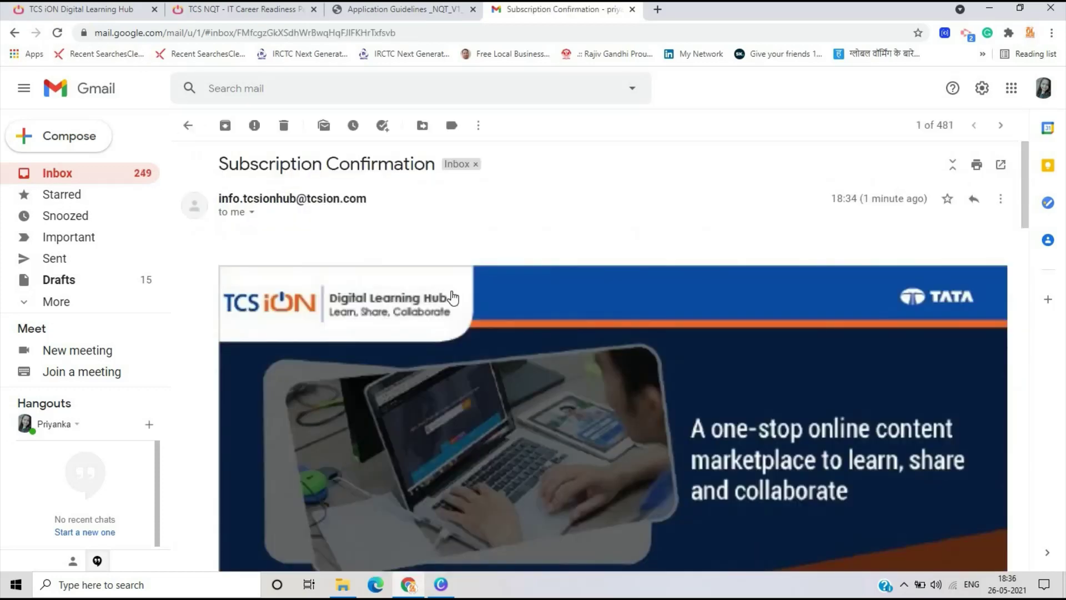
pyautogui.scroll(-10, 452, 297)
pyautogui.scroll(5, 341, 362)
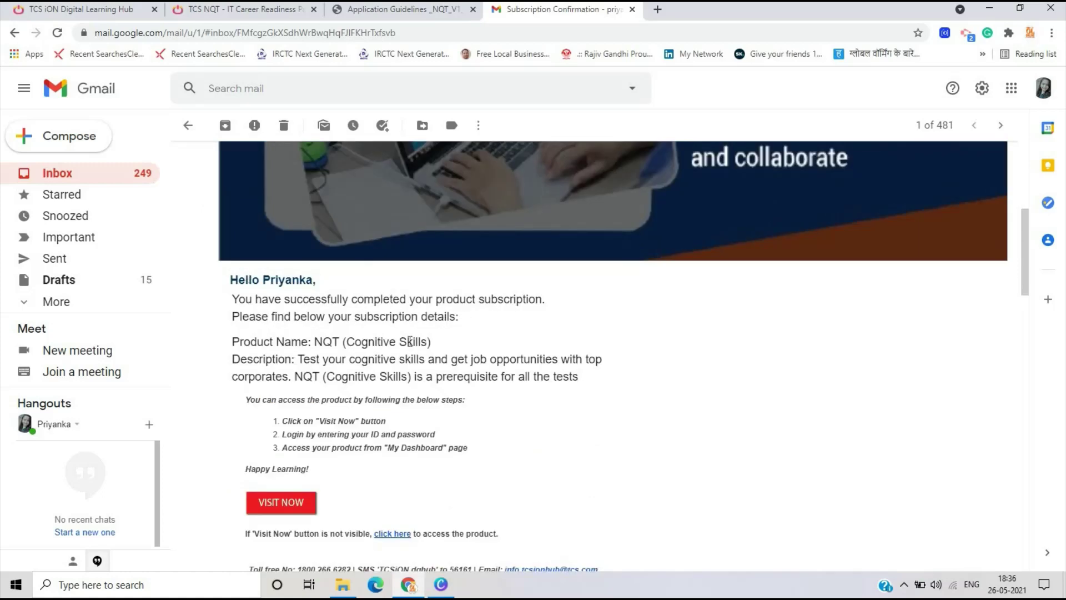
pyautogui.scroll(-4, 409, 341)
pyautogui.scroll(10, 409, 341)
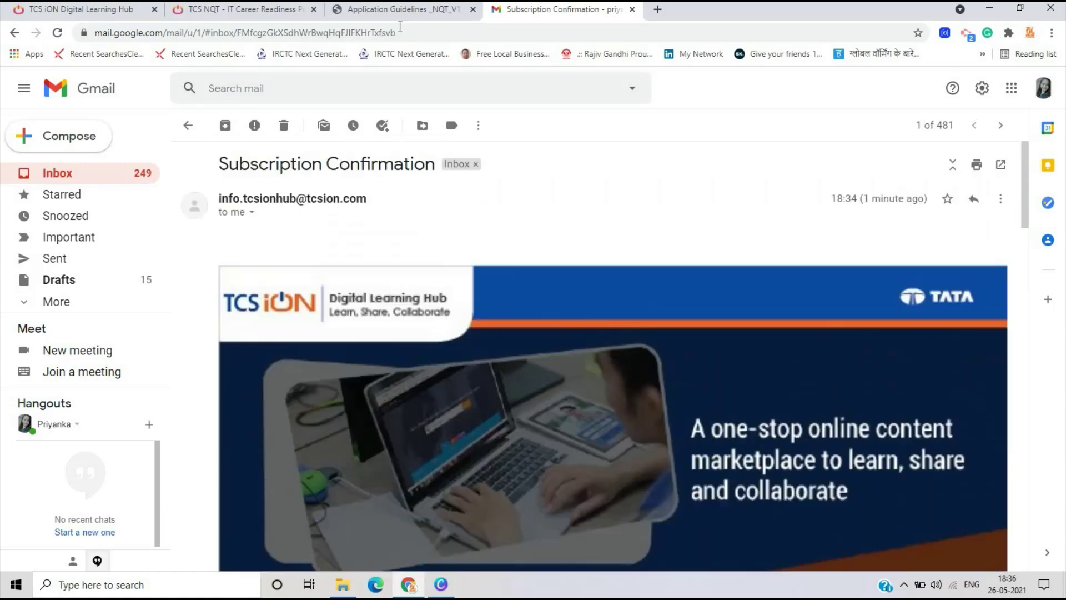
# - Return to the IT Career Readiness Pack page and open the TCS NQT application form
pyautogui.click(245, 9)
pyautogui.scroll(-5, 432, 243)
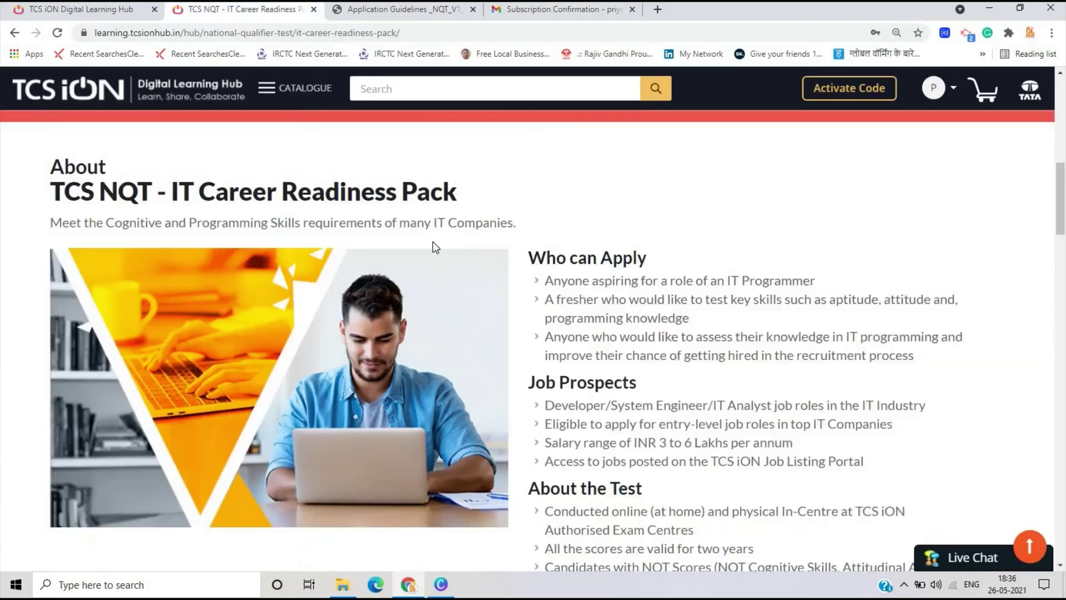
pyautogui.scroll(-20, 433, 243)
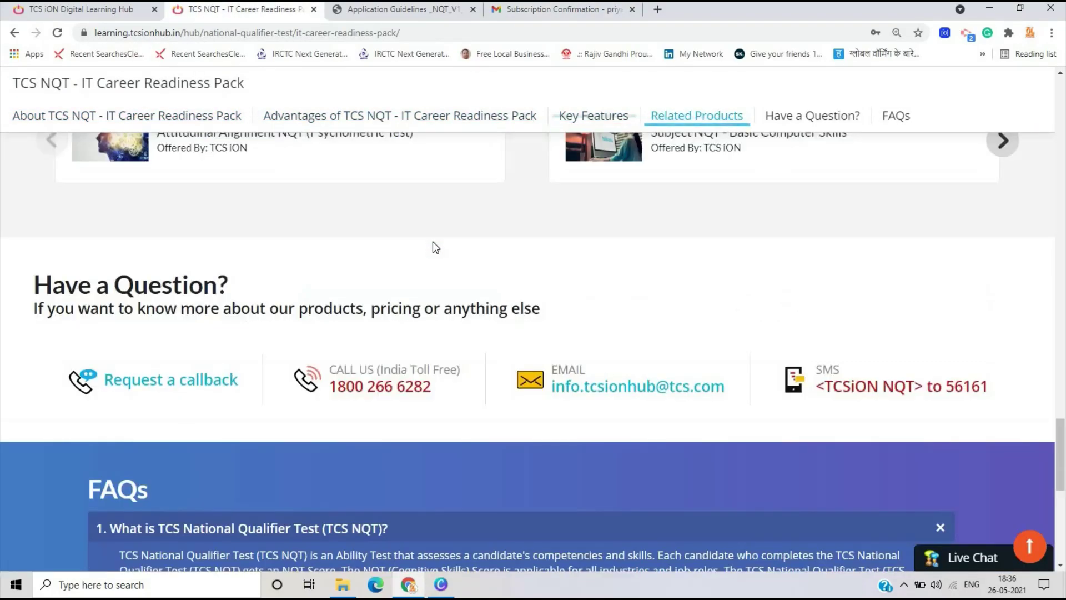
pyautogui.scroll(-4, 435, 247)
pyautogui.scroll(20, 433, 243)
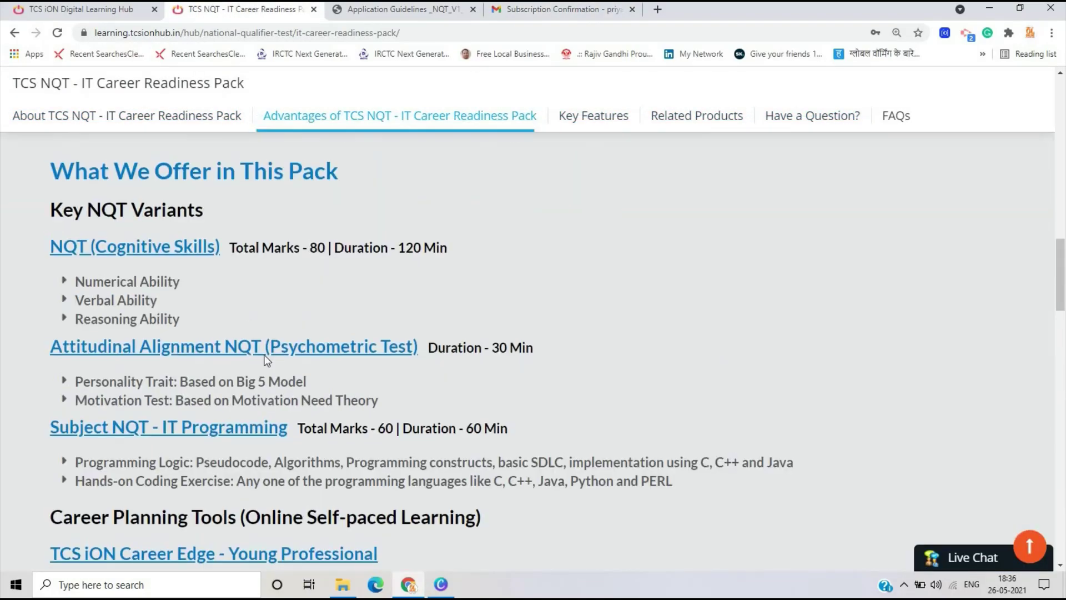
pyautogui.scroll(15, 266, 358)
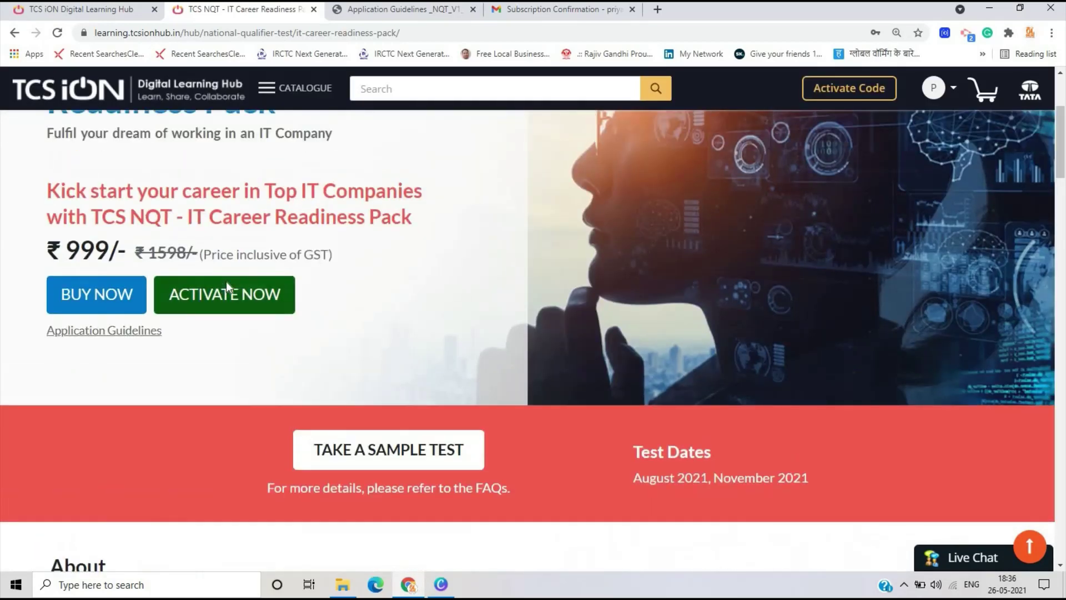
pyautogui.click(225, 282)
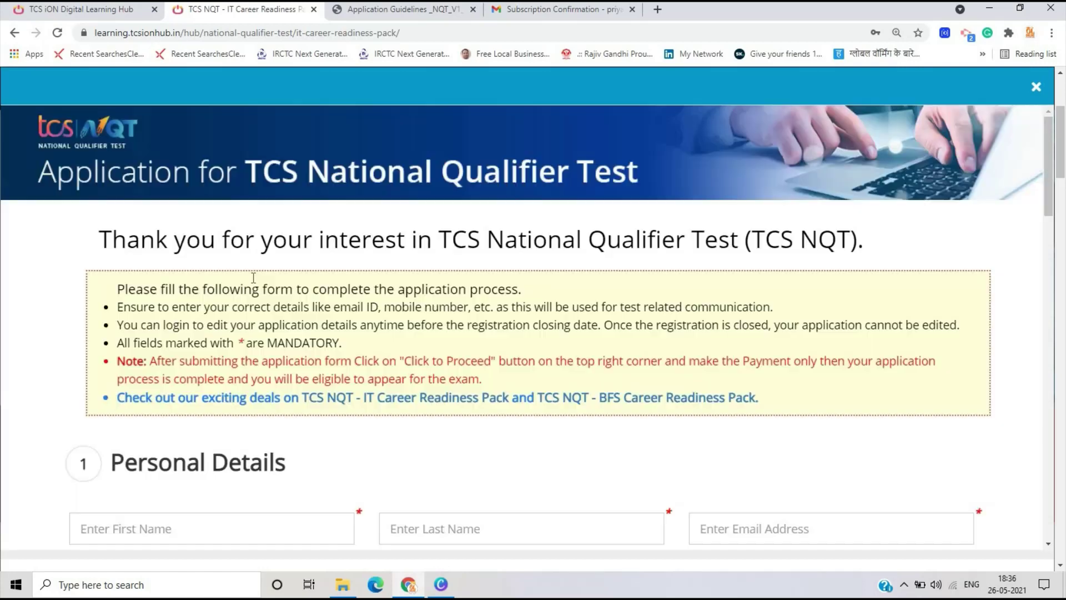
pyautogui.scroll(-15, 253, 277)
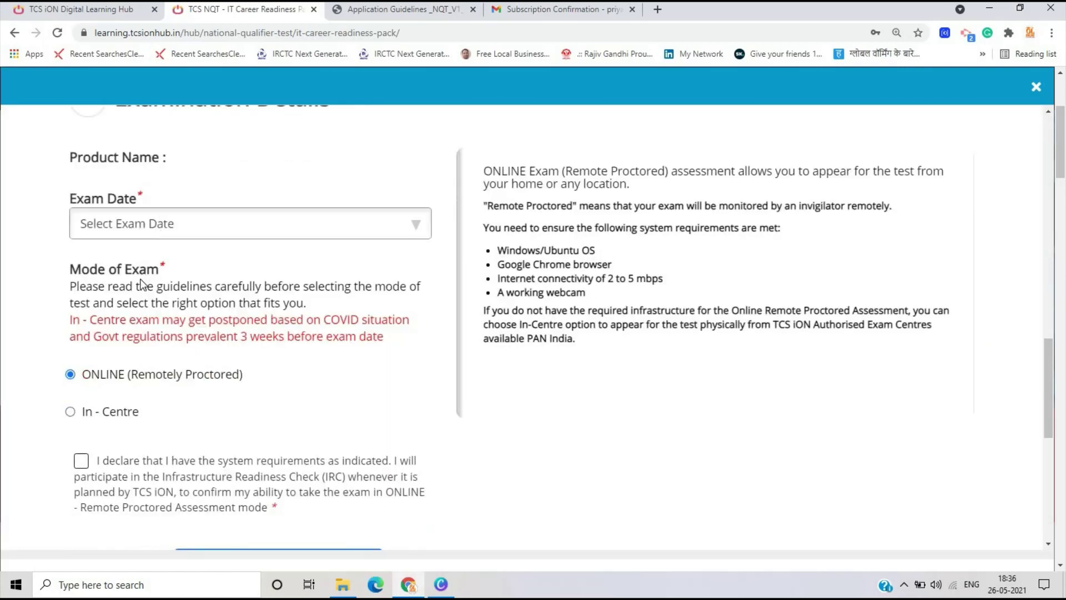
# - Set the exam date to August 2021 and the exam mode to online
pyautogui.click(141, 224)
pyautogui.click(135, 309)
pyautogui.scroll(-3, 97, 225)
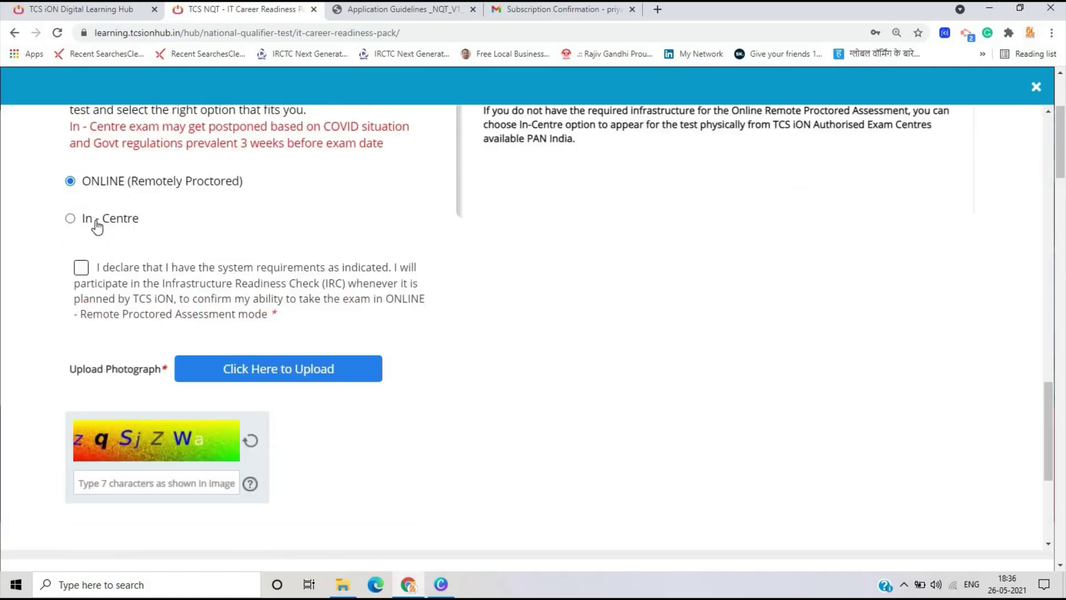
pyautogui.click(97, 225)
pyautogui.scroll(2, 140, 254)
pyautogui.click(179, 164)
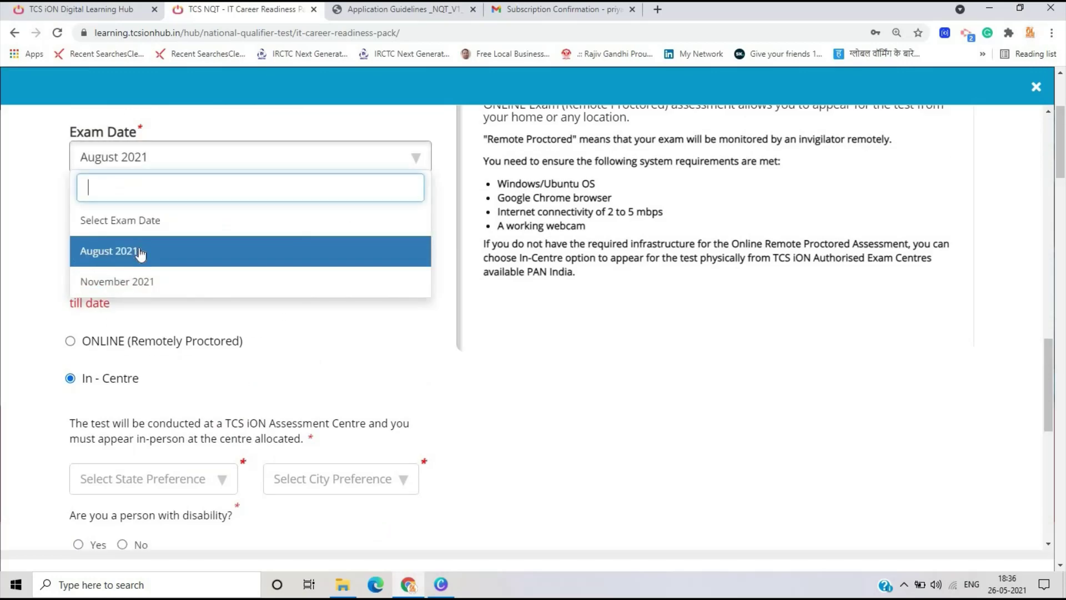
pyautogui.click(139, 252)
pyautogui.scroll(-2, 140, 256)
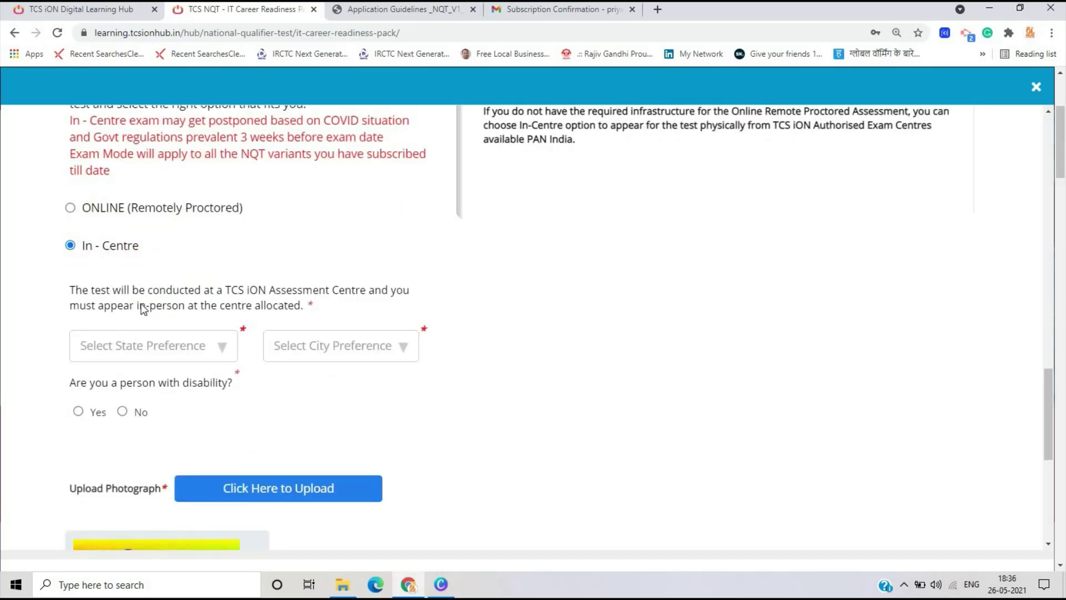
pyautogui.click(102, 208)
# - Accept the system-requirements declaration and first declaration, enter the captcha, and submit the form
pyautogui.scroll(-2, 61, 160)
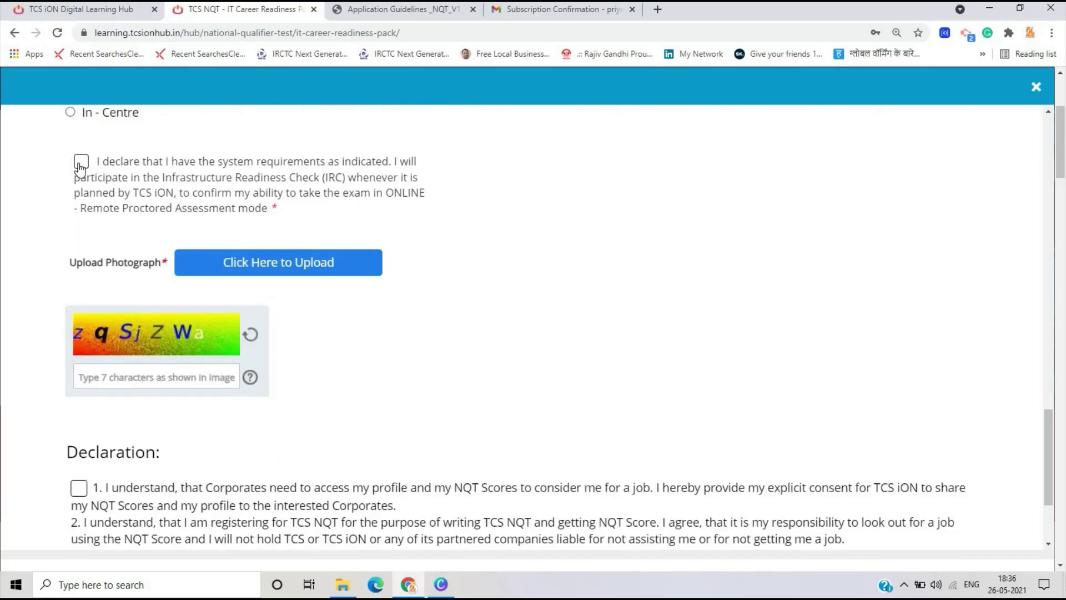
pyautogui.click(80, 166)
pyautogui.write('zqSjZWa')
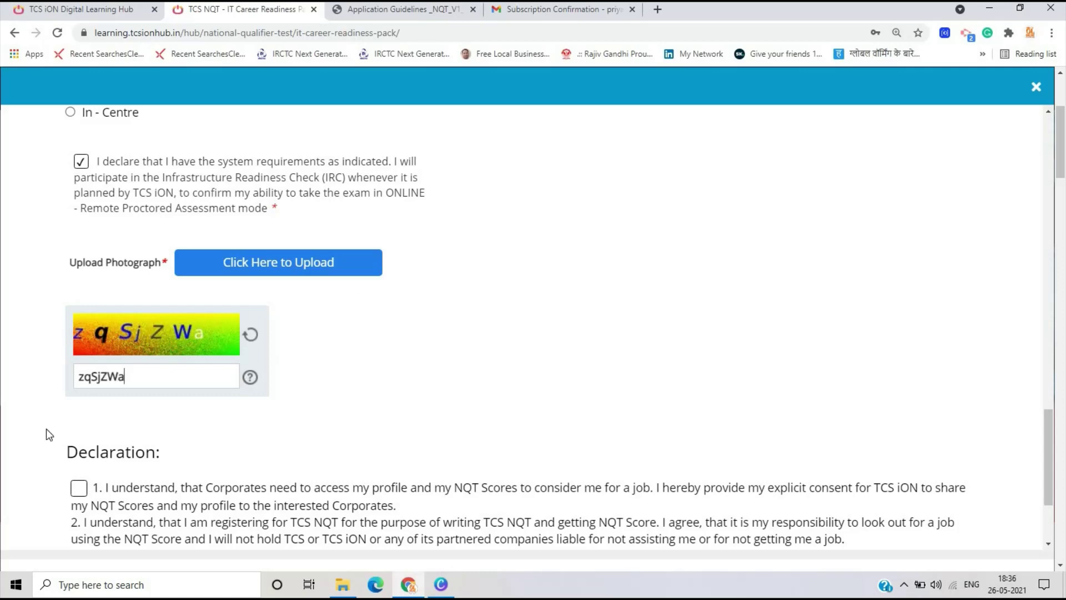
pyautogui.scroll(-3, 45, 429)
pyautogui.click(79, 334)
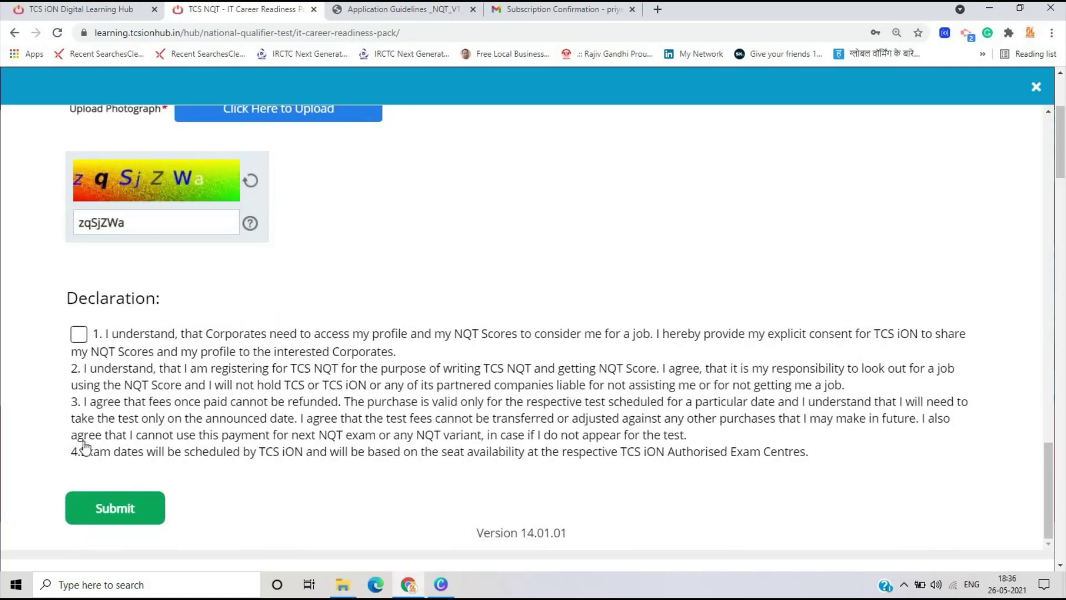
pyautogui.click(115, 508)
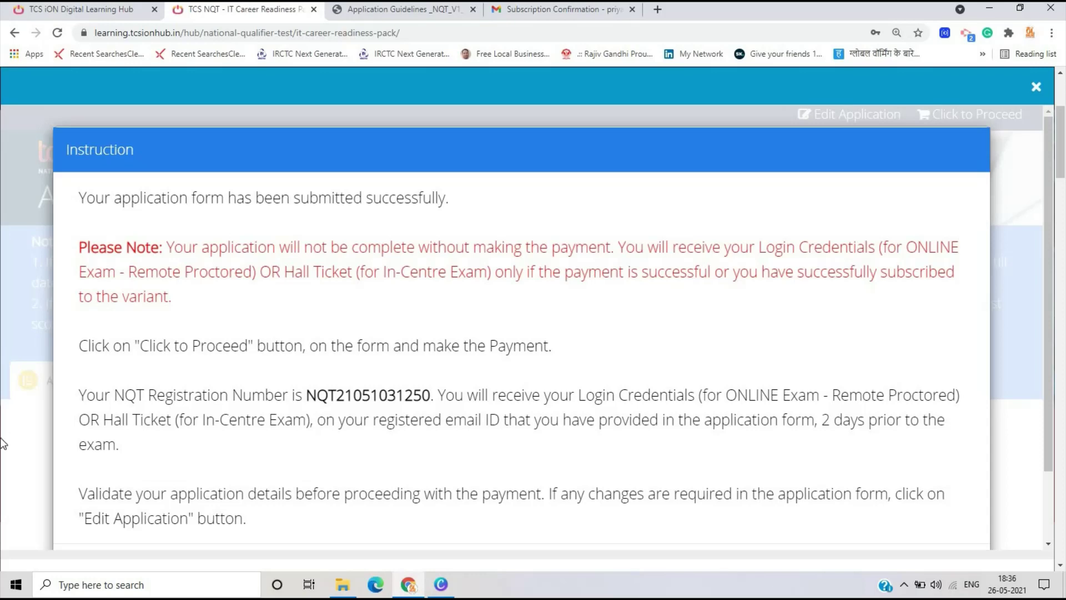
# - Dismiss the submission confirmation, proceed to activation, request an activation code, and copy the code
pyautogui.scroll(-3, 282, 368)
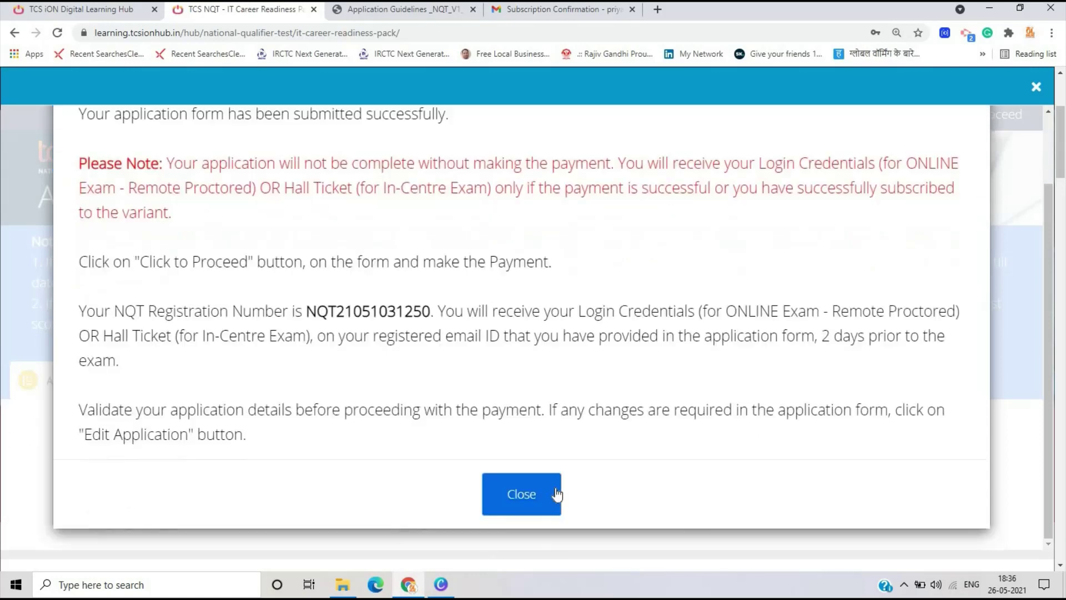
pyautogui.click(553, 493)
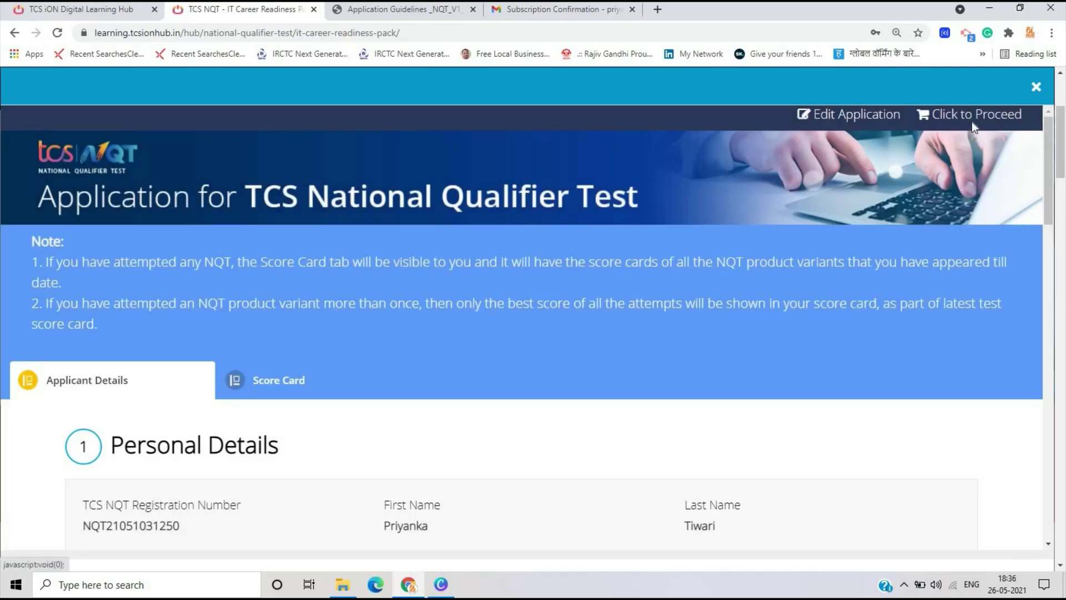
pyautogui.click(972, 122)
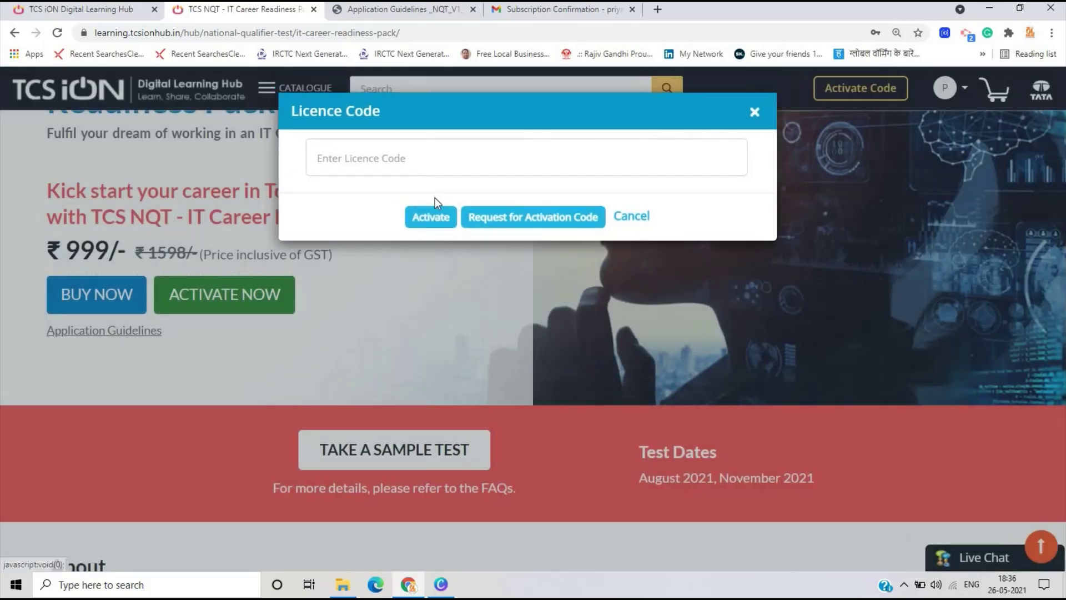
pyautogui.click(508, 219)
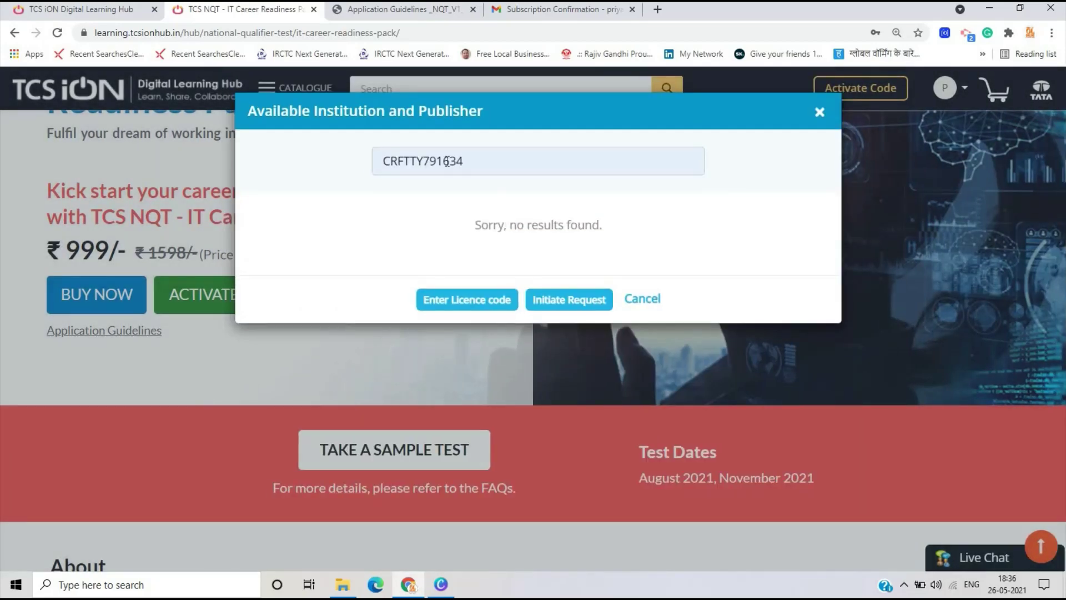
pyautogui.click(447, 161)
pyautogui.doubleClick(447, 162)
pyautogui.click(481, 163)
pyautogui.doubleClick(451, 173)
pyautogui.hotkey('ctrl', 'c')
pyautogui.rightClick(451, 172)
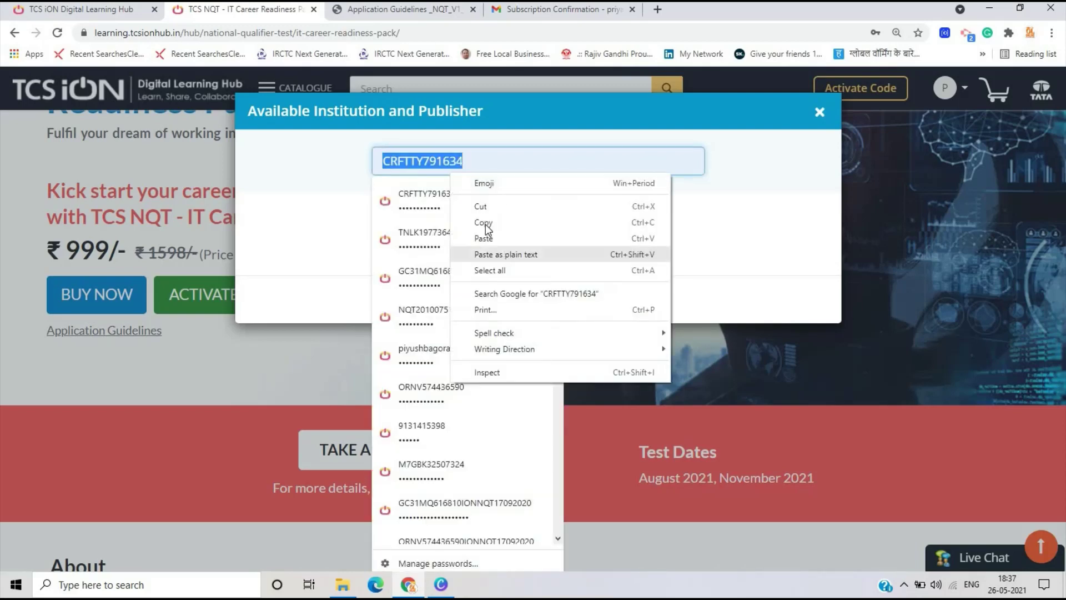
pyautogui.click(359, 217)
# - Paste the copied code as the licence code and activate, which is rejected, then reopen the NQT form
pyautogui.click(489, 303)
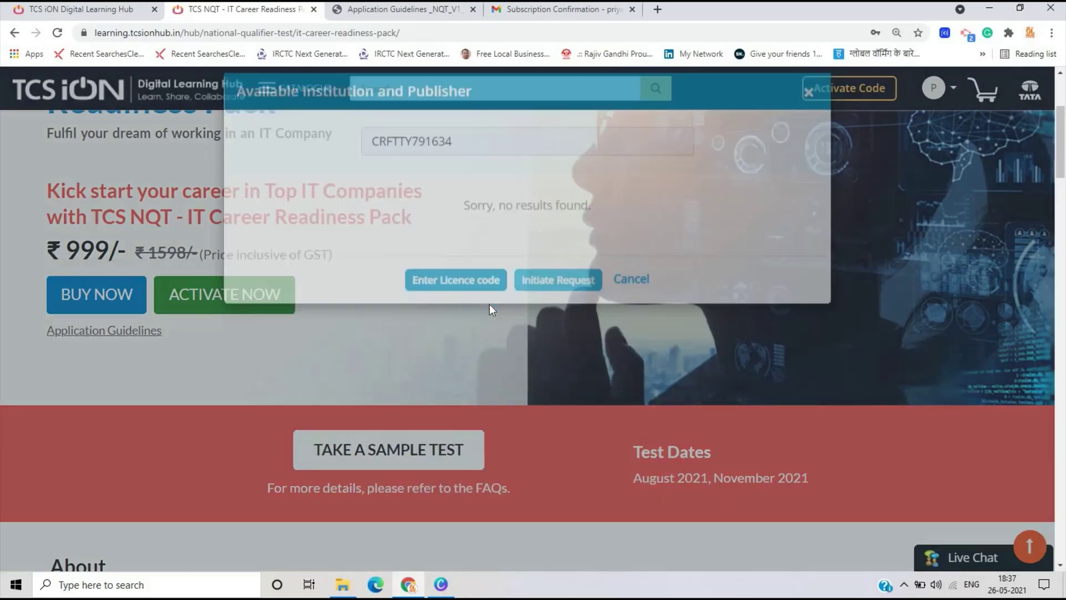
pyautogui.click(425, 149)
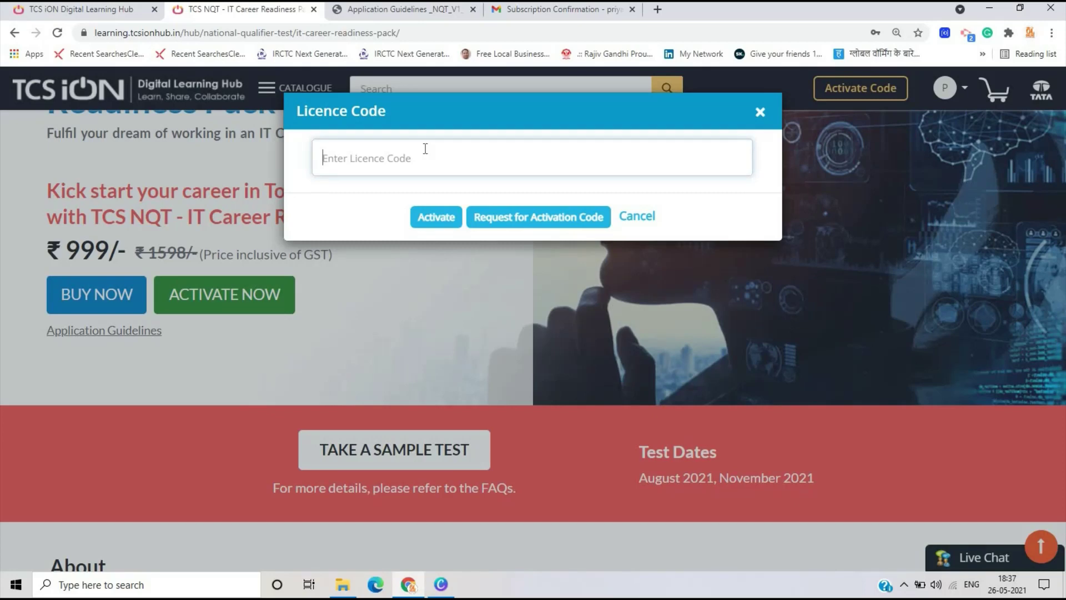
pyautogui.hotkey('ctrl', 'v')
pyautogui.click(443, 219)
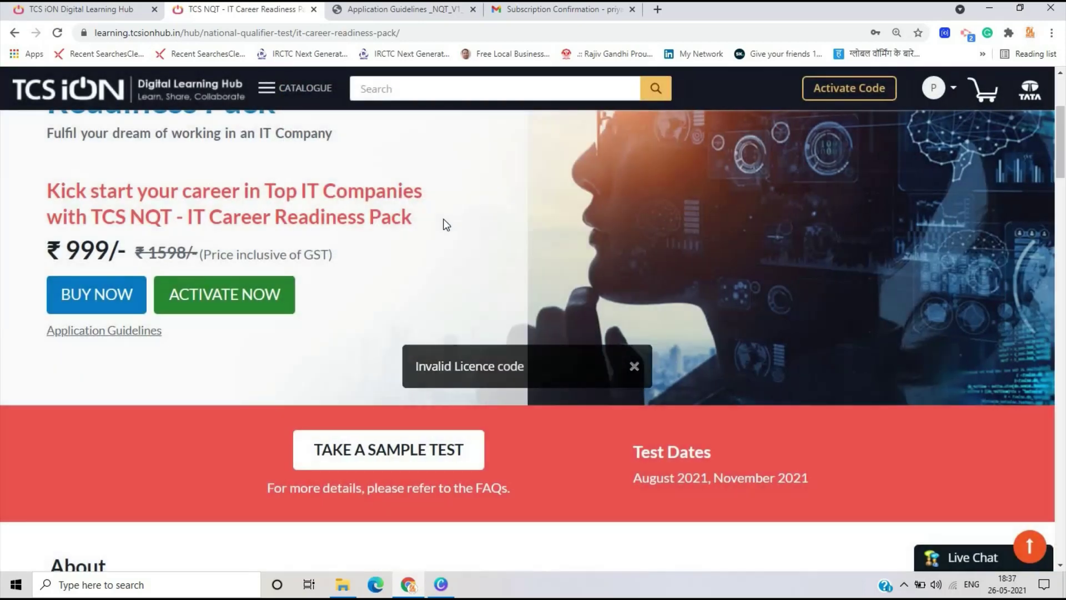
pyautogui.click(222, 309)
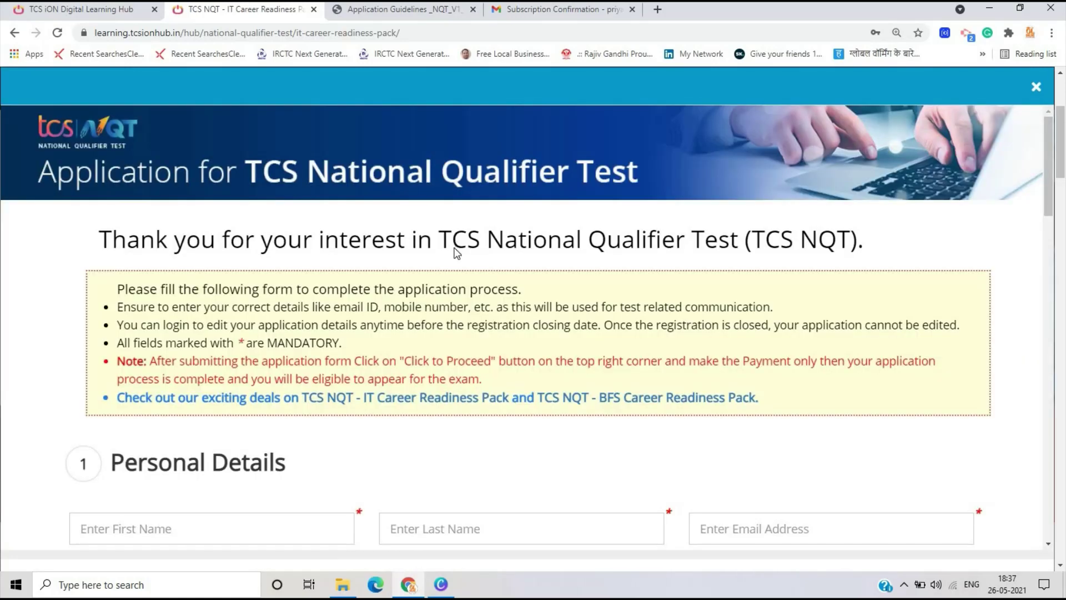
# - Tick the system-requirements declaration and keep August 2021 as the exam date
pyautogui.scroll(-20, 453, 250)
pyautogui.scroll(-5, 52, 309)
pyautogui.scroll(5, 55, 311)
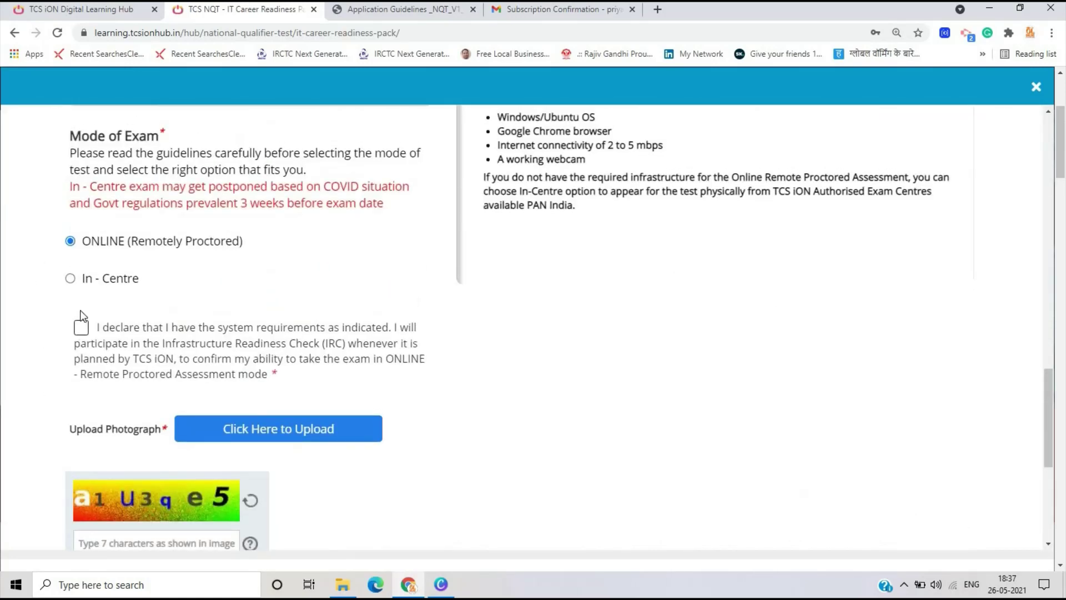
pyautogui.click(81, 327)
pyautogui.scroll(-2, 205, 345)
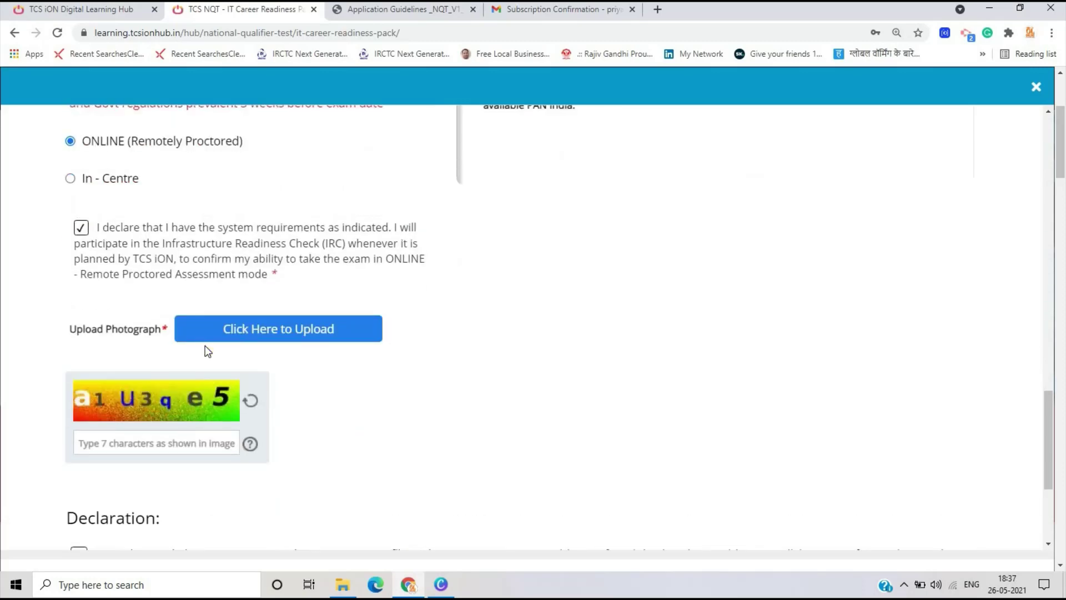
pyautogui.scroll(4, 205, 345)
pyautogui.scroll(-1, 205, 345)
pyautogui.scroll(1, 205, 346)
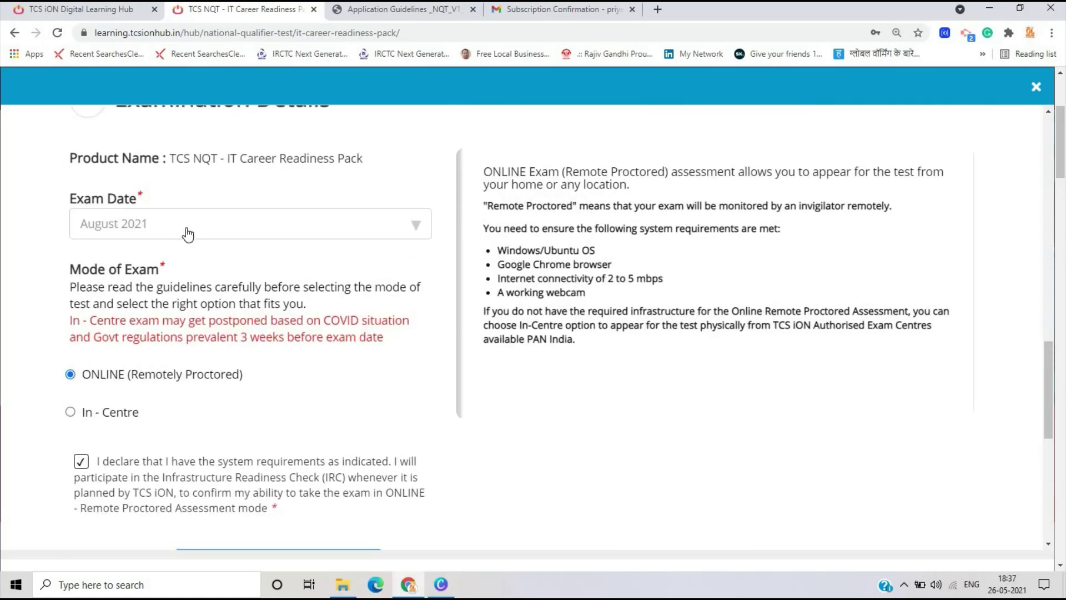
pyautogui.scroll(-5, 189, 402)
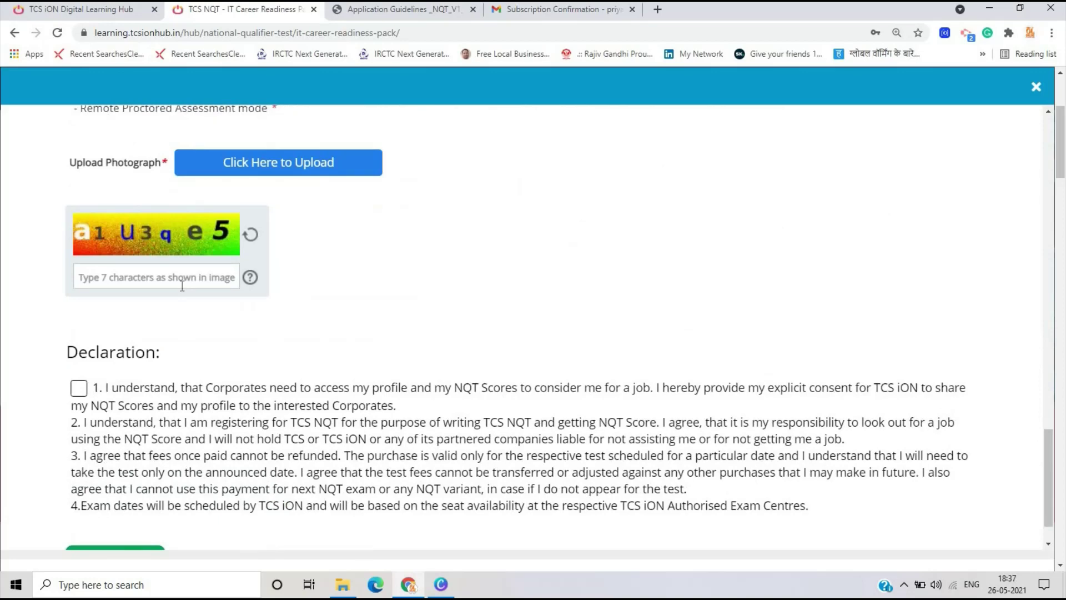
pyautogui.scroll(4, 182, 285)
pyautogui.click(166, 160)
pyautogui.click(148, 253)
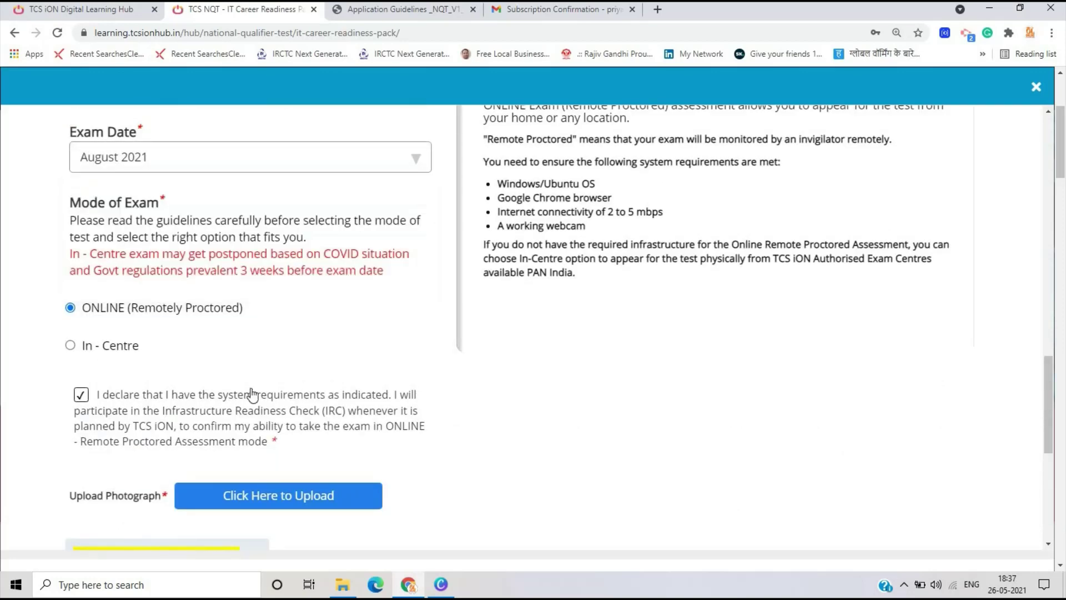
# - Enter the captcha, accept the first declaration, and submit the application form
pyautogui.scroll(-3, 222, 406)
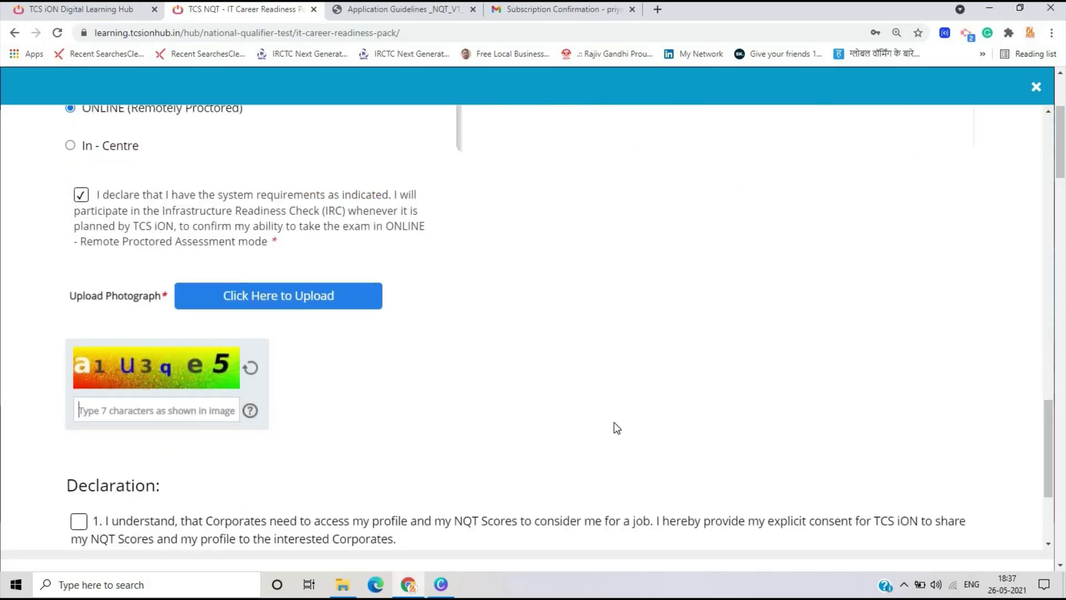
pyautogui.write('a1u')
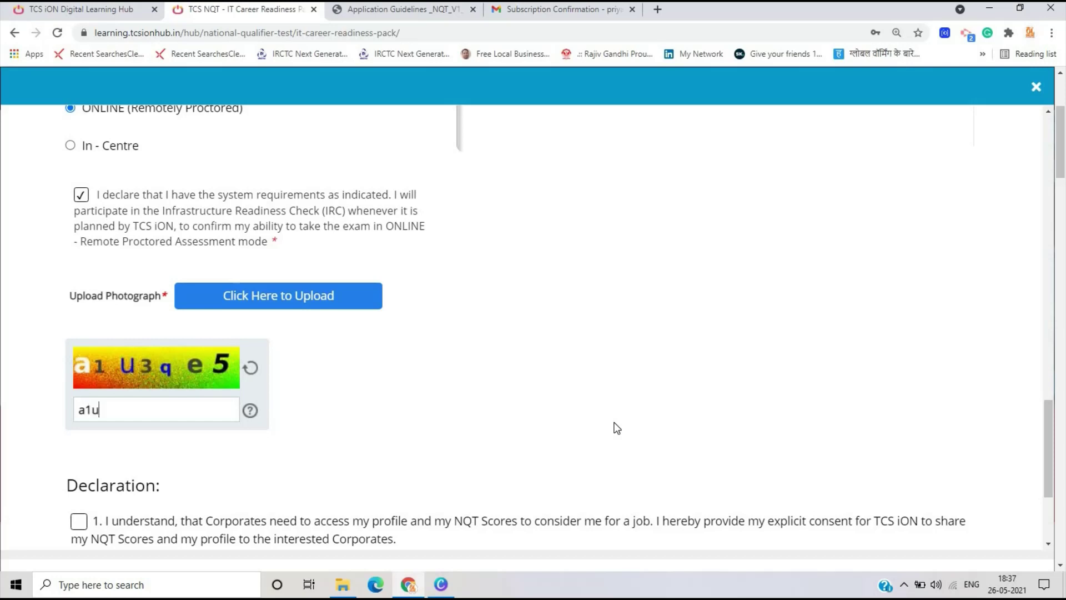
pyautogui.write('3qe5')
pyautogui.scroll(-3, 52, 352)
pyautogui.click(79, 334)
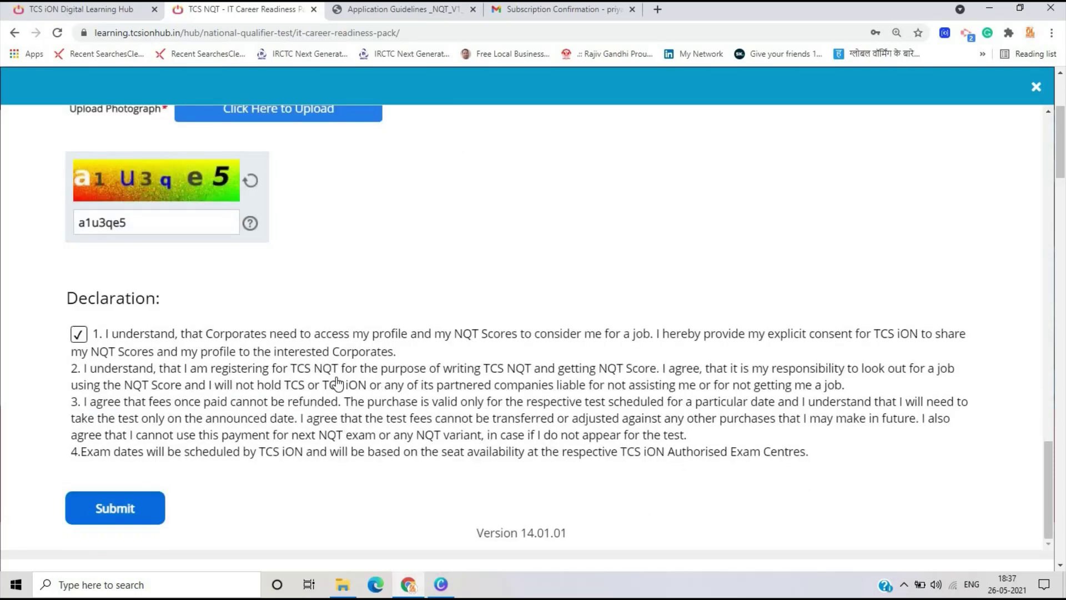
pyautogui.click(115, 508)
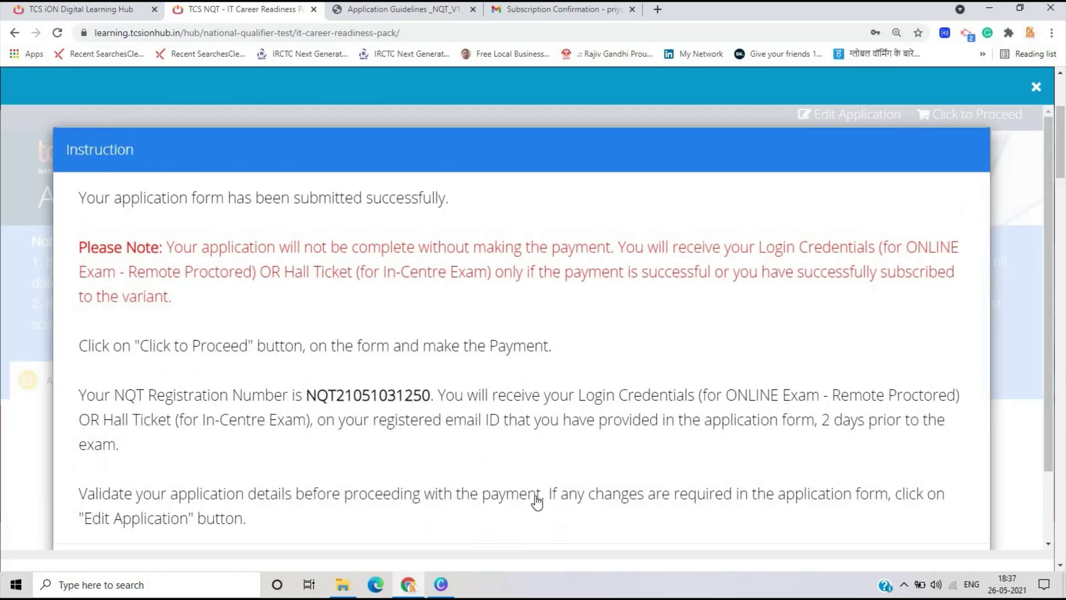
# - Dismiss the confirmation, send the licence activation code request, then switch to the Gmail tab
pyautogui.scroll(-2, 537, 502)
pyautogui.click(533, 498)
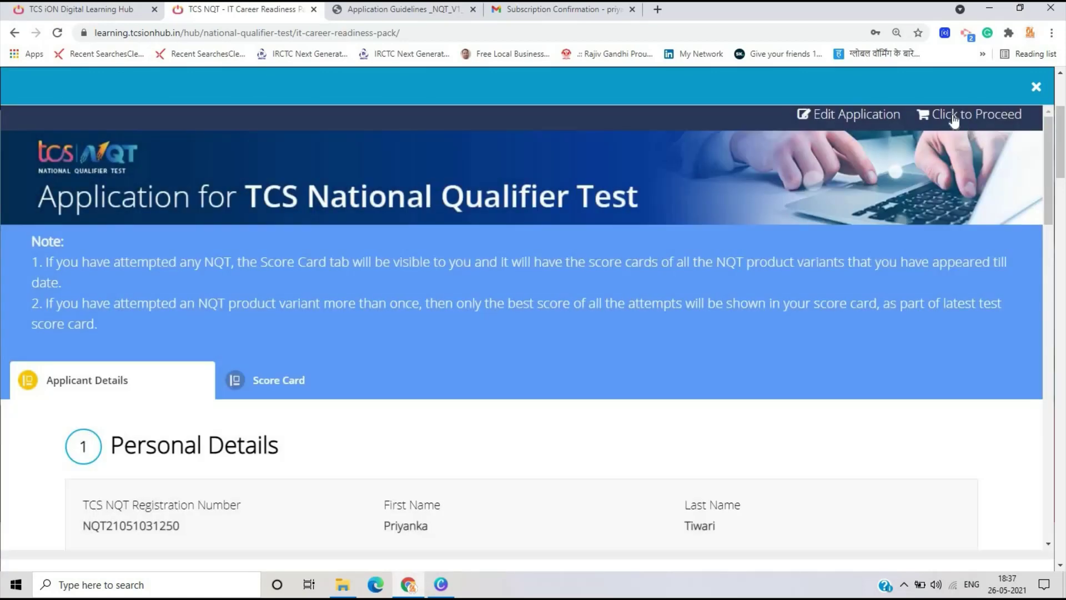
pyautogui.click(954, 117)
pyautogui.click(500, 222)
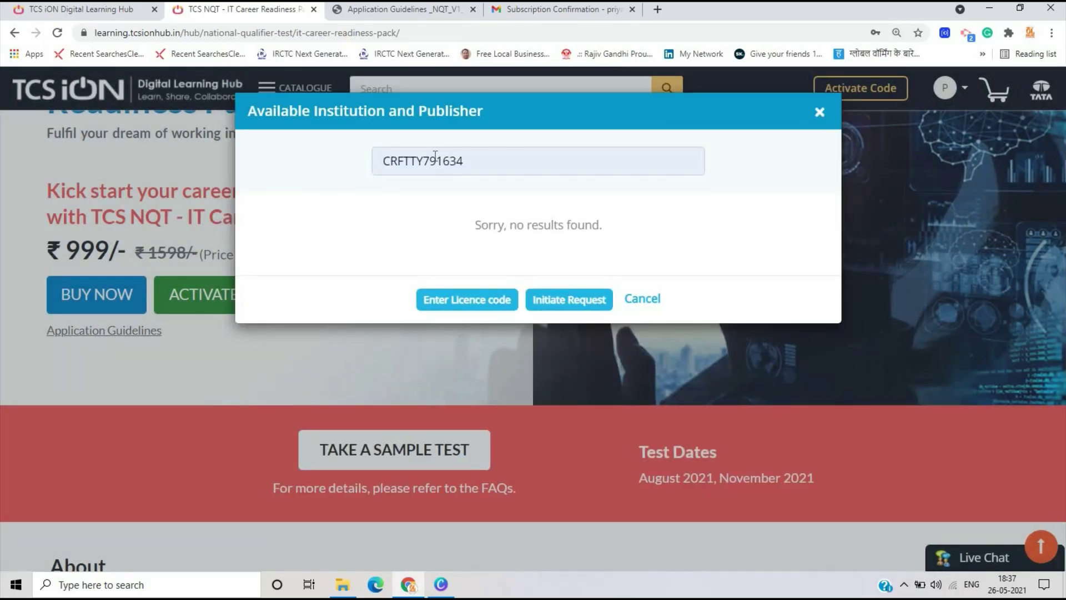
pyautogui.click(567, 298)
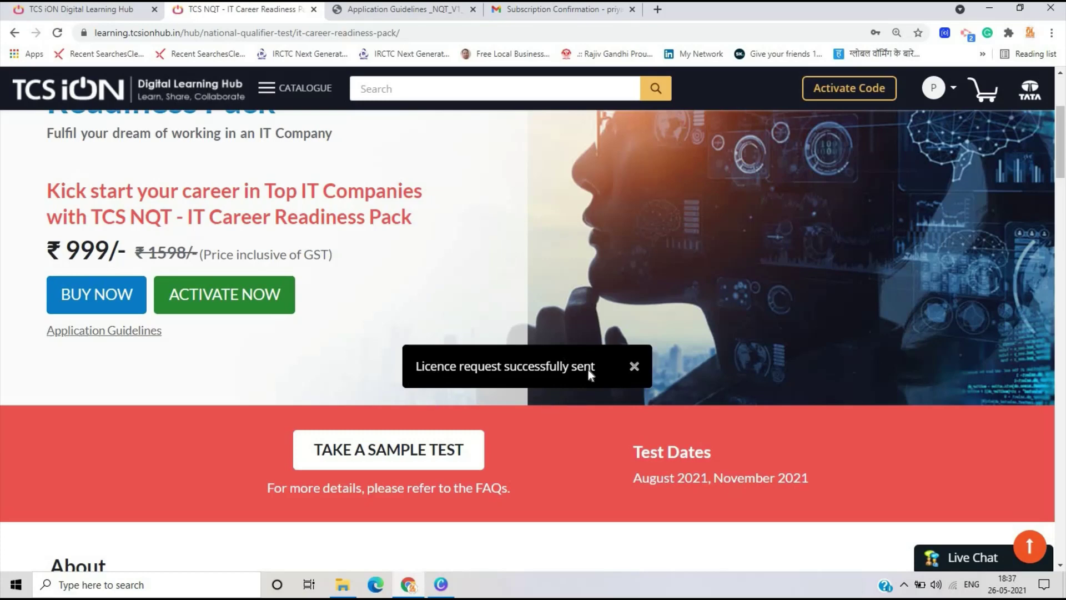
pyautogui.hotkey('ctrl', '4')
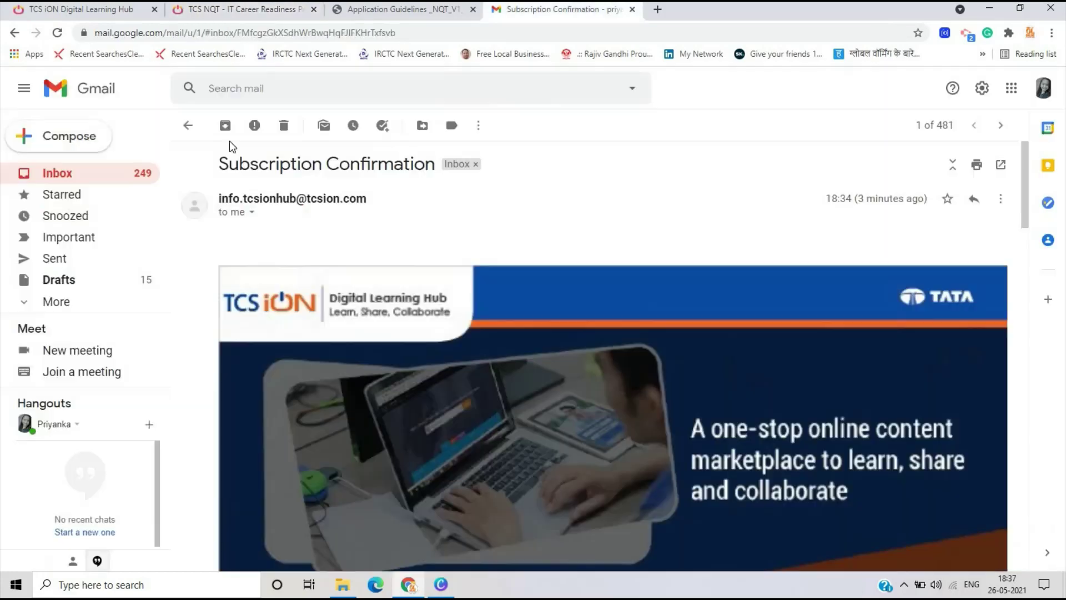
# - Go back to the Gmail inbox, refresh it, and reload the page to check for new mail
pyautogui.click(67, 173)
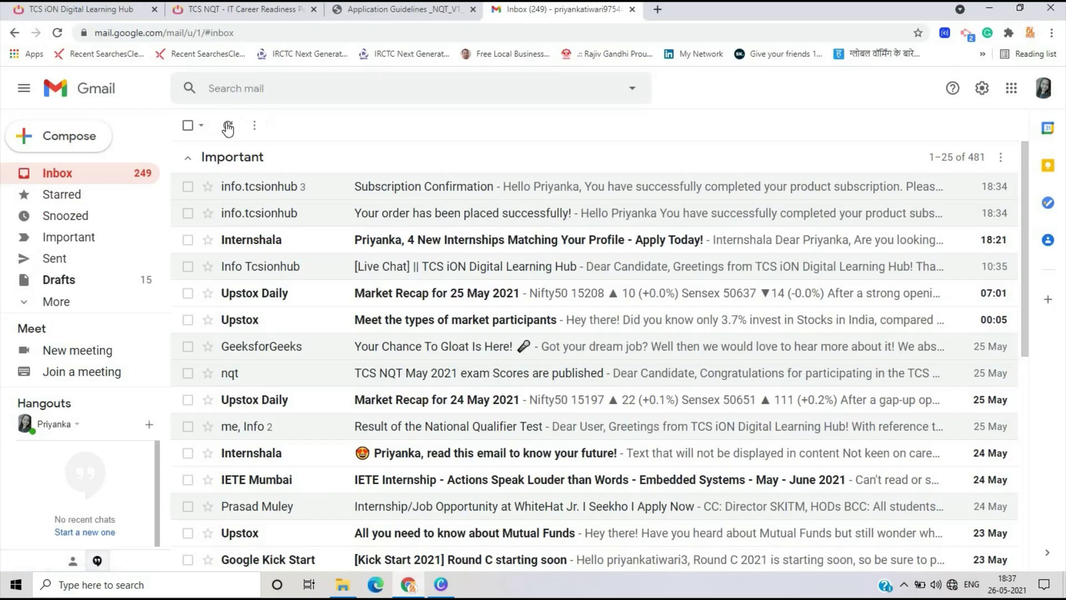
pyautogui.click(227, 126)
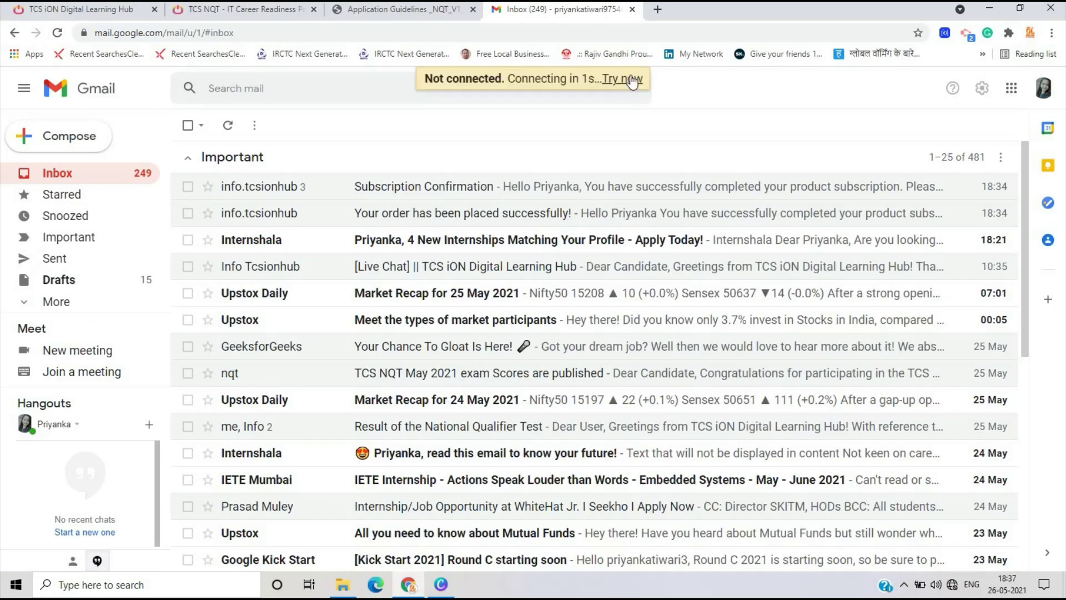
pyautogui.click(63, 31)
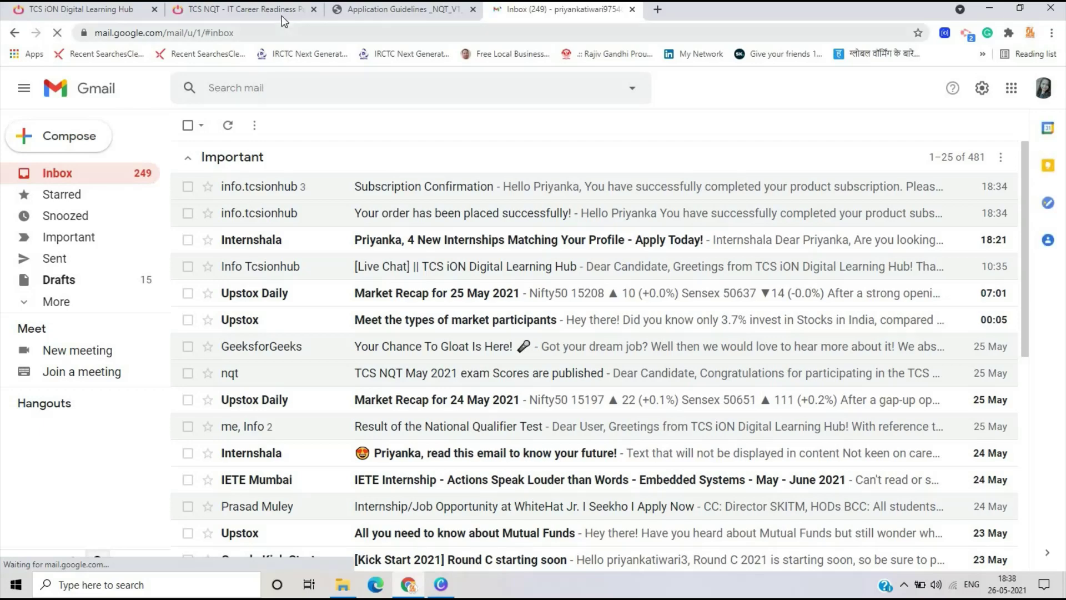
# - Return to the IT Career Readiness Pack page, open and dismiss the application form overlay
pyautogui.click(281, 11)
pyautogui.click(242, 288)
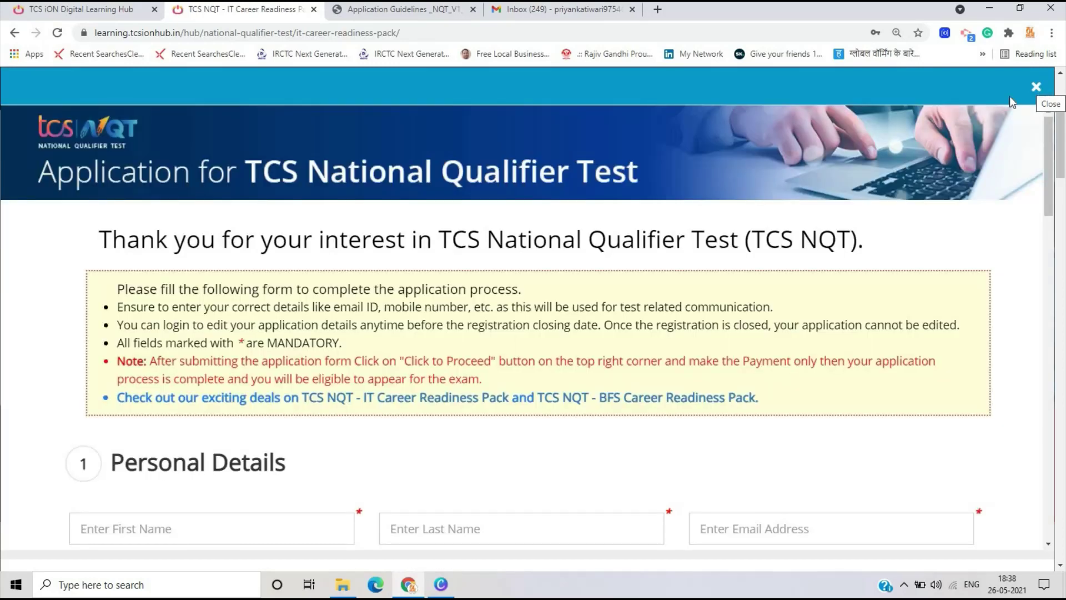
pyautogui.click(1037, 87)
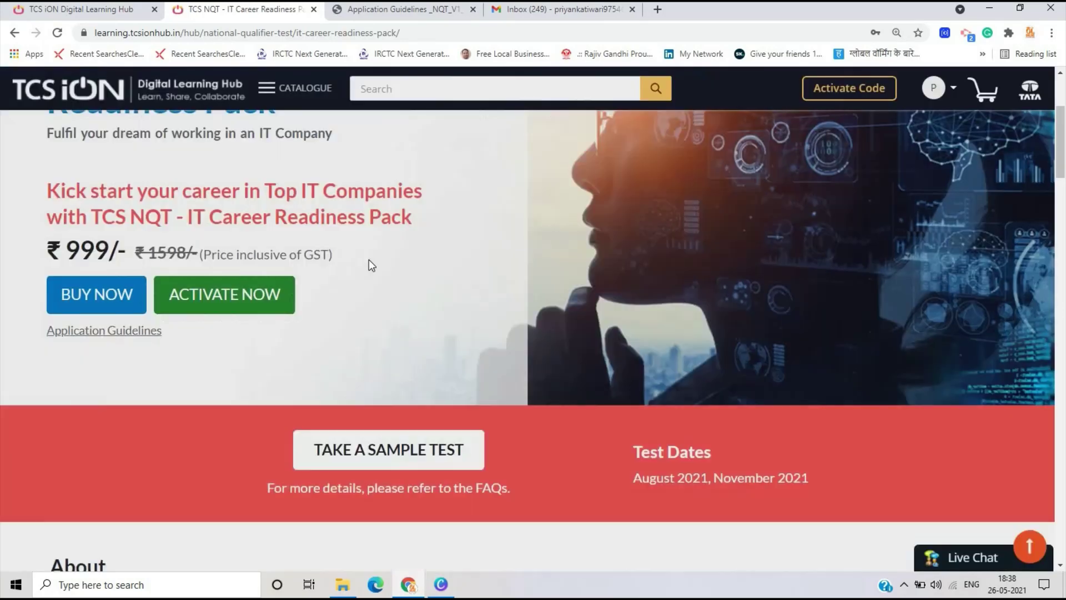
pyautogui.scroll(-10, 167, 330)
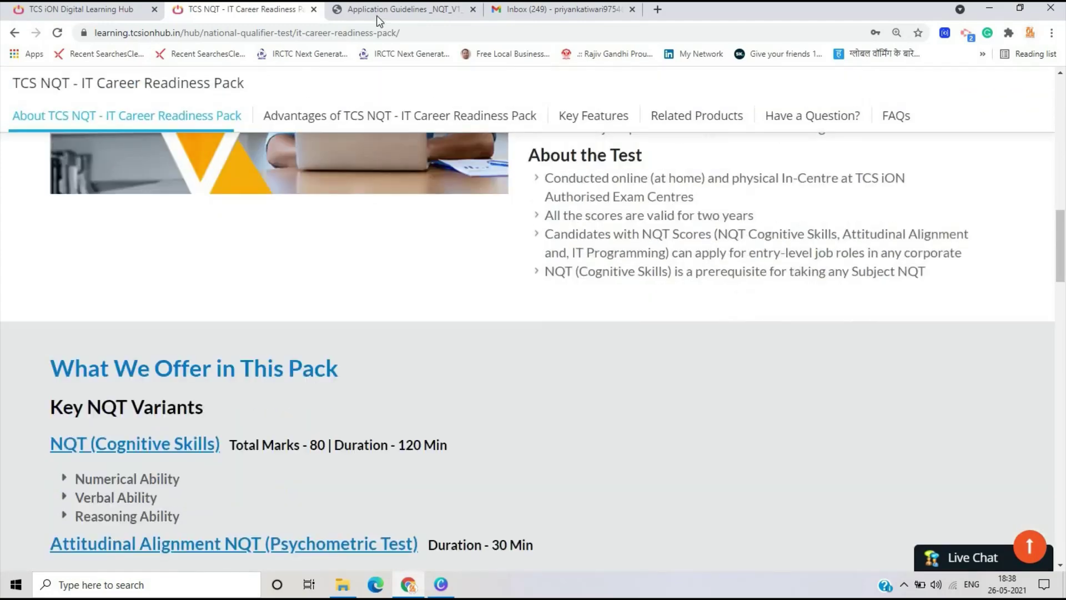
pyautogui.click(377, 16)
pyautogui.scroll(-5, 618, 371)
pyautogui.scroll(-20, 617, 371)
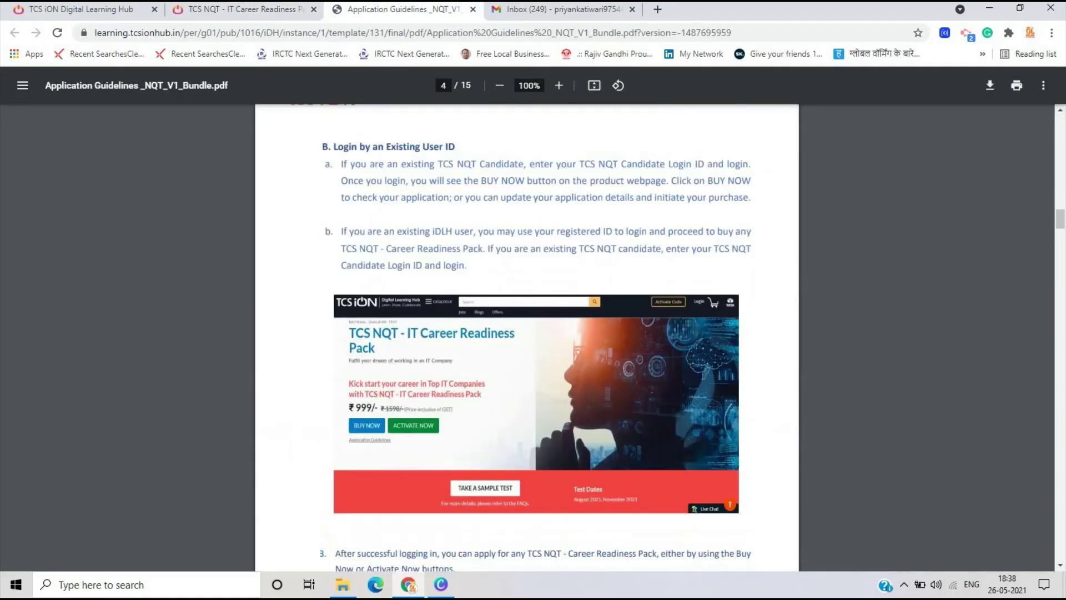
pyautogui.scroll(2, 618, 371)
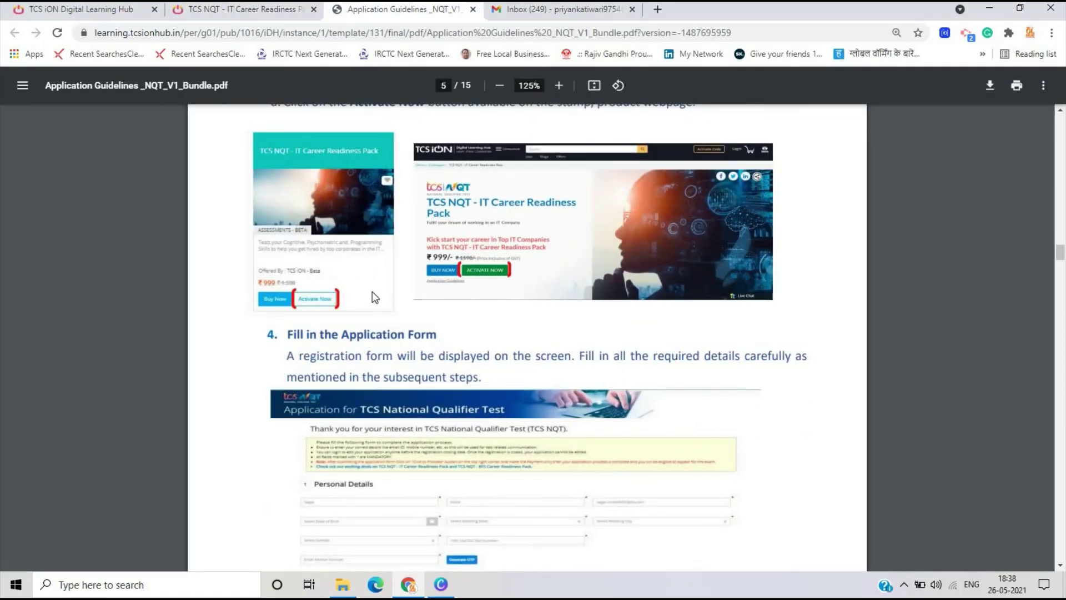
pyautogui.scroll(-10, 373, 297)
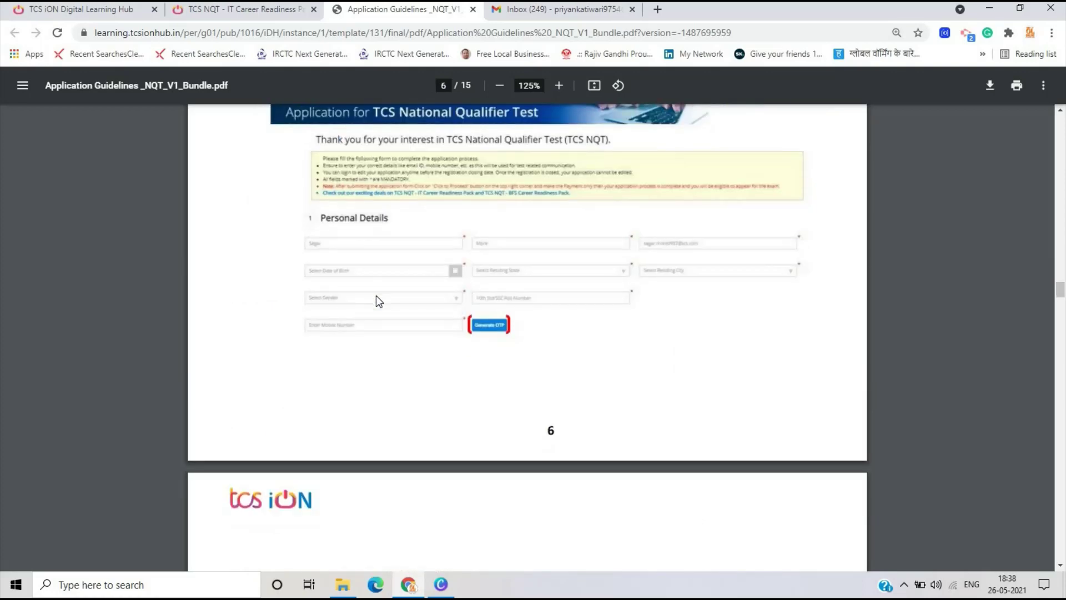
pyautogui.scroll(-20, 377, 300)
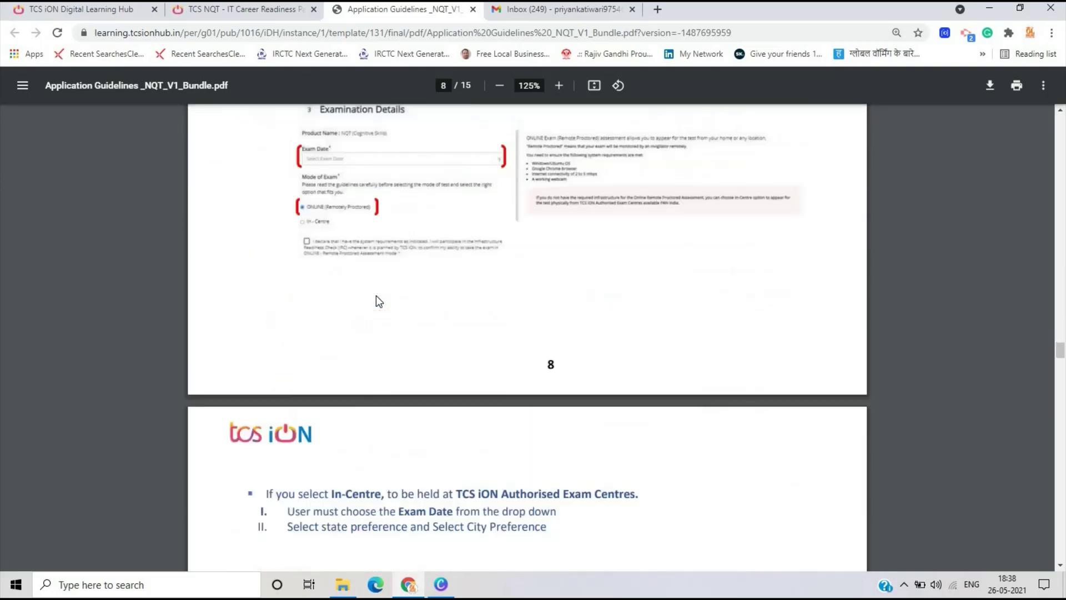
pyautogui.scroll(-20, 377, 300)
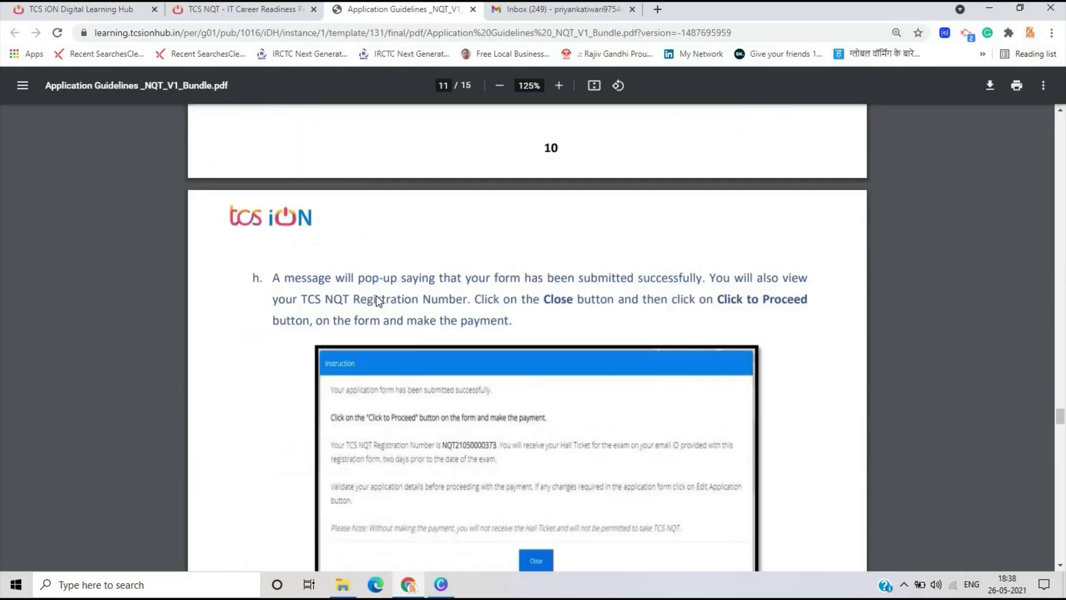
pyautogui.scroll(-15, 376, 300)
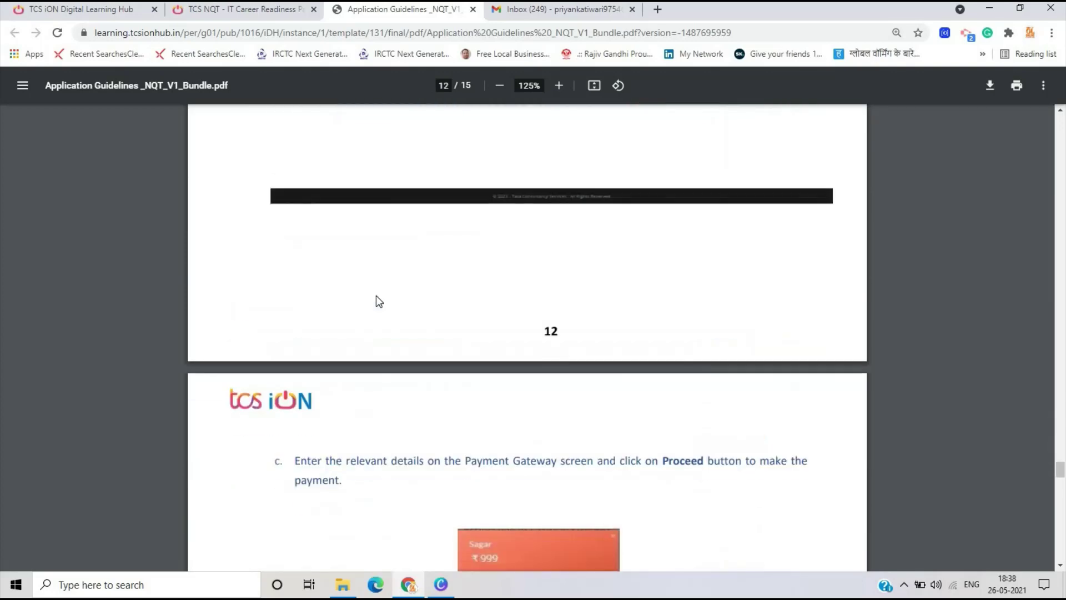
pyautogui.scroll(-10, 376, 296)
pyautogui.scroll(-10, 408, 281)
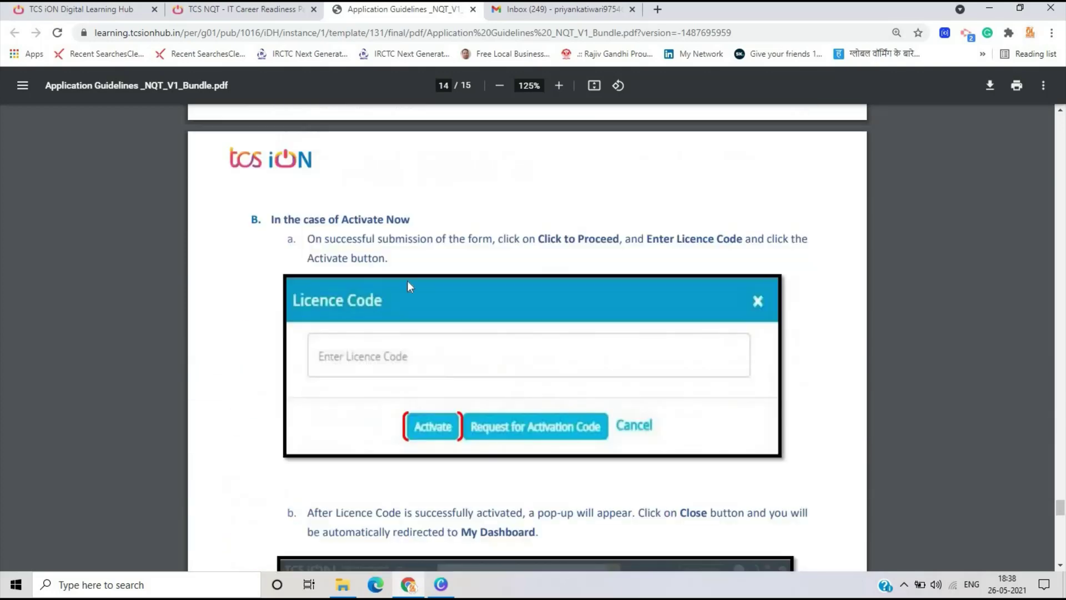
pyautogui.scroll(-5, 433, 297)
pyautogui.scroll(4, 472, 375)
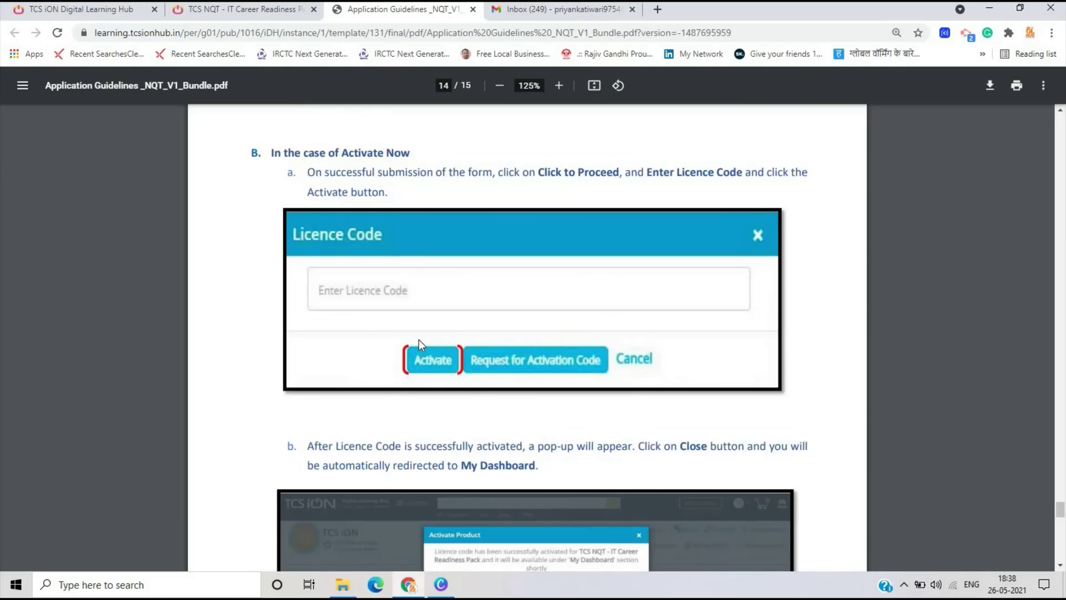
pyautogui.keyDown('ctrl'); pyautogui.scroll(4, 419, 338); pyautogui.keyUp('ctrl')
pyautogui.scroll(-4, 425, 232)
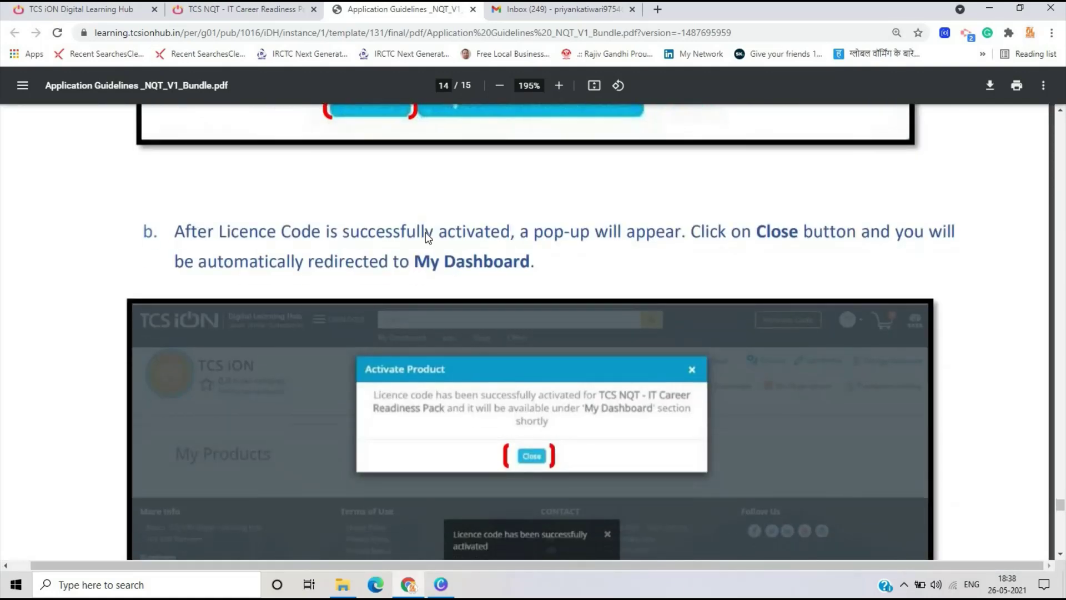
pyautogui.scroll(-3, 425, 232)
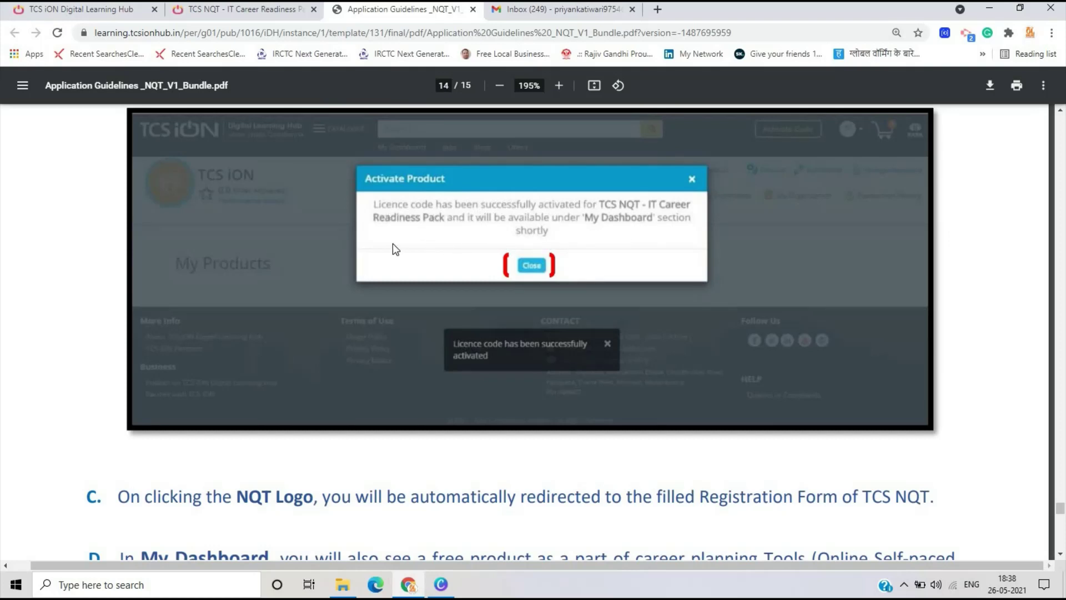
pyautogui.scroll(-15, 500, 262)
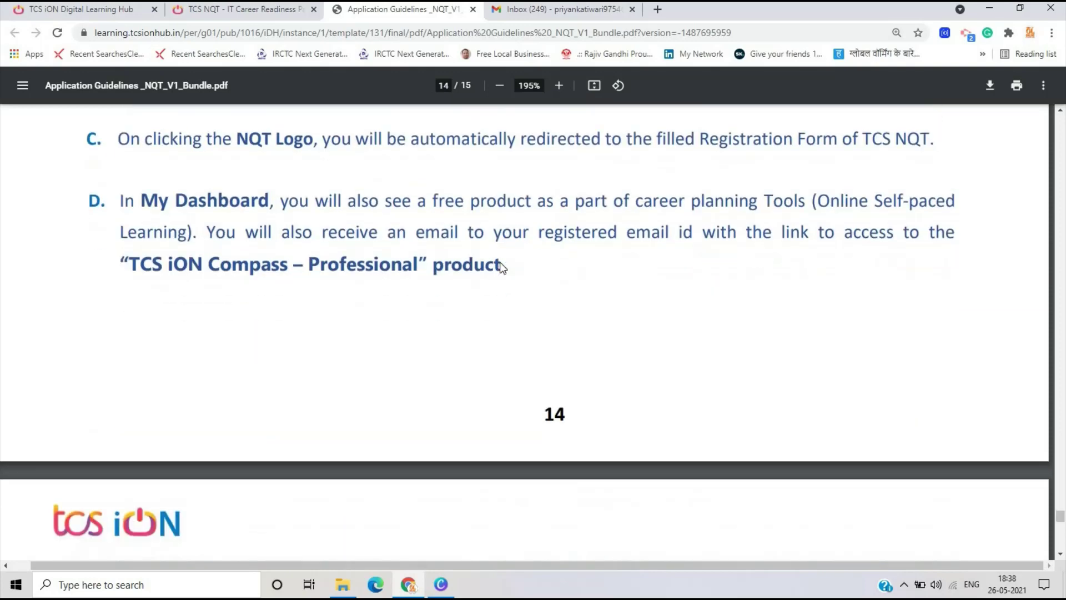
pyautogui.scroll(7, 615, 363)
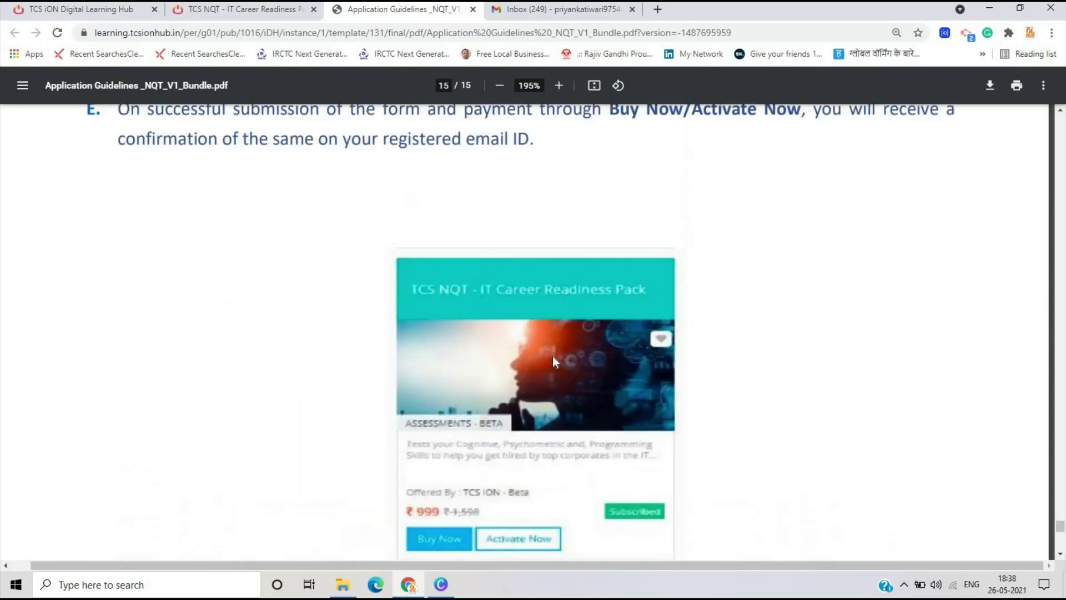
pyautogui.scroll(-5, 651, 360)
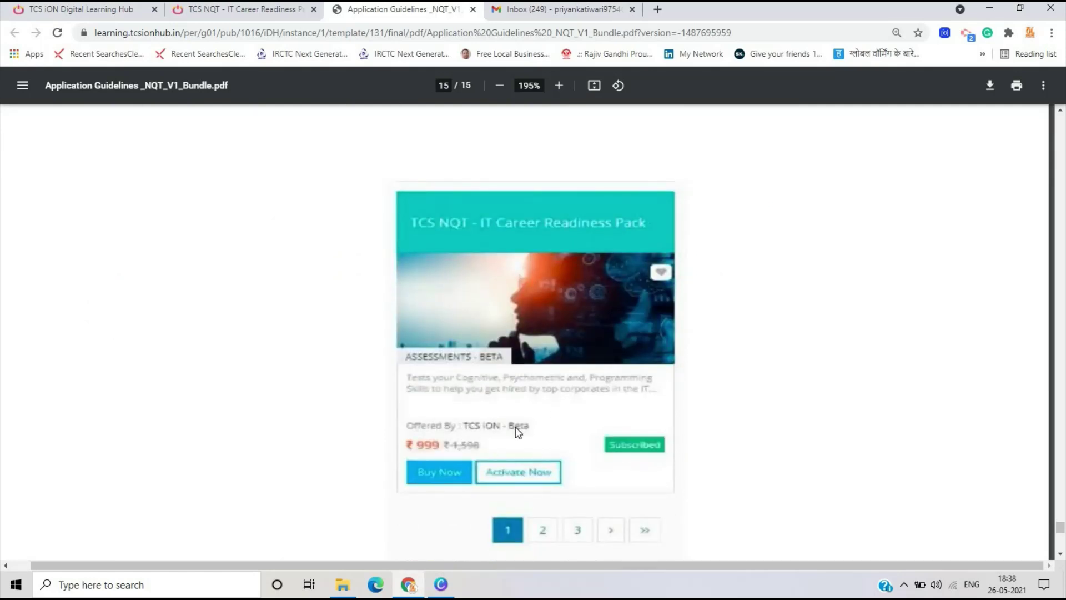
pyautogui.scroll(-2, 559, 453)
pyautogui.scroll(2, 560, 453)
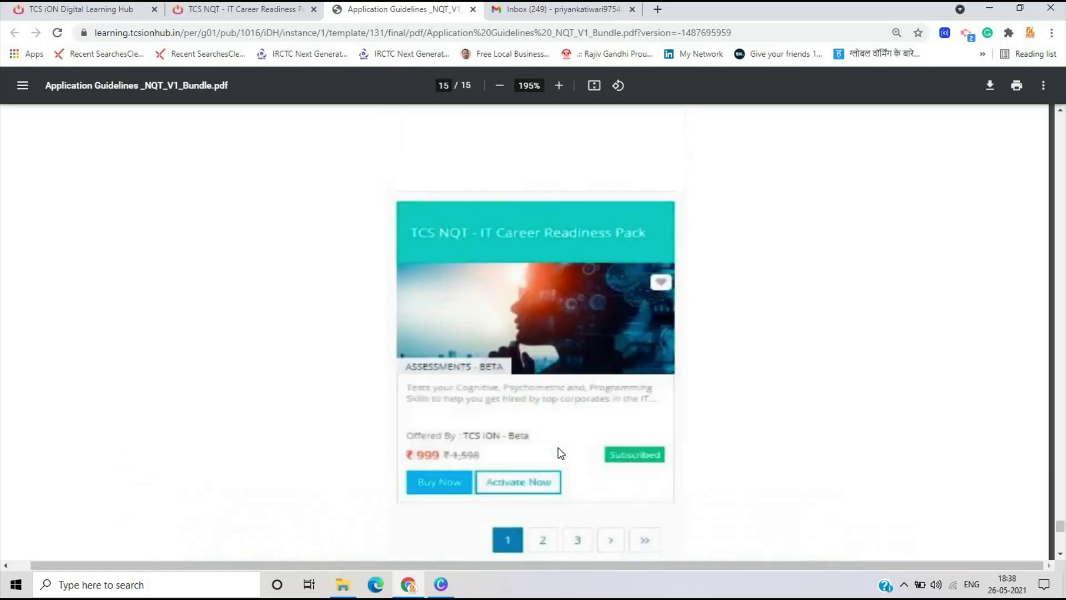
pyautogui.scroll(2, 559, 453)
pyautogui.scroll(-4, 559, 453)
pyautogui.scroll(3, 533, 332)
pyautogui.click(205, 19)
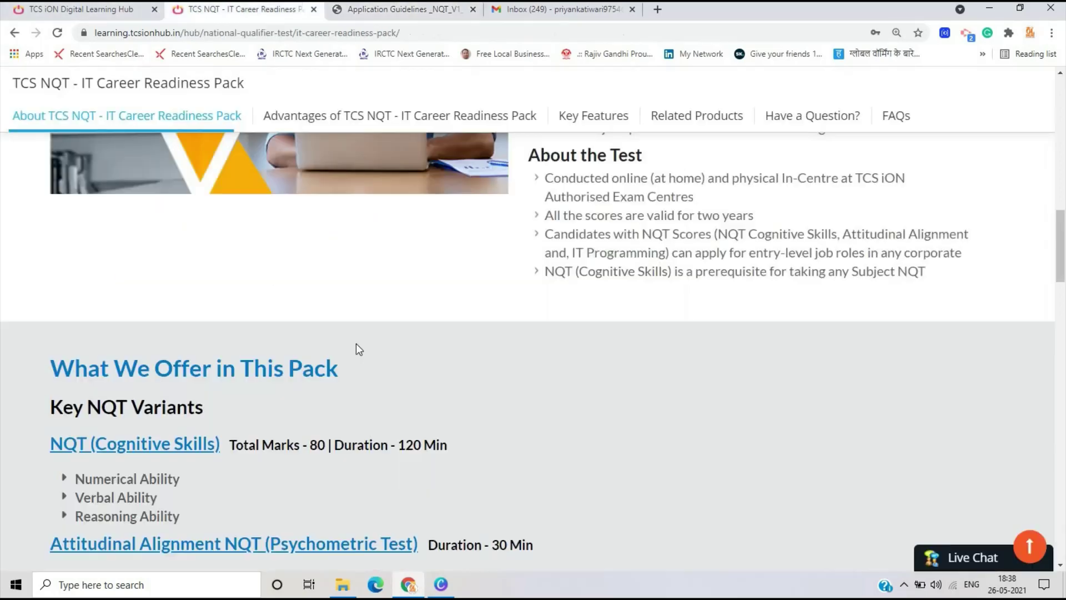
pyautogui.scroll(-10, 366, 361)
pyautogui.scroll(15, 367, 358)
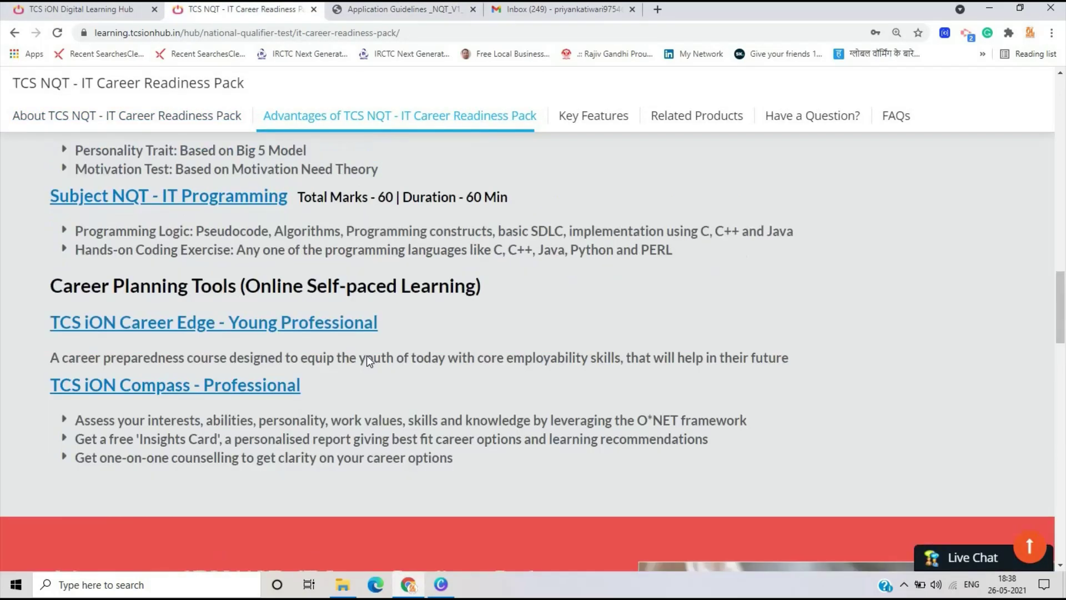
pyautogui.scroll(6, 368, 360)
pyautogui.scroll(-8, 368, 358)
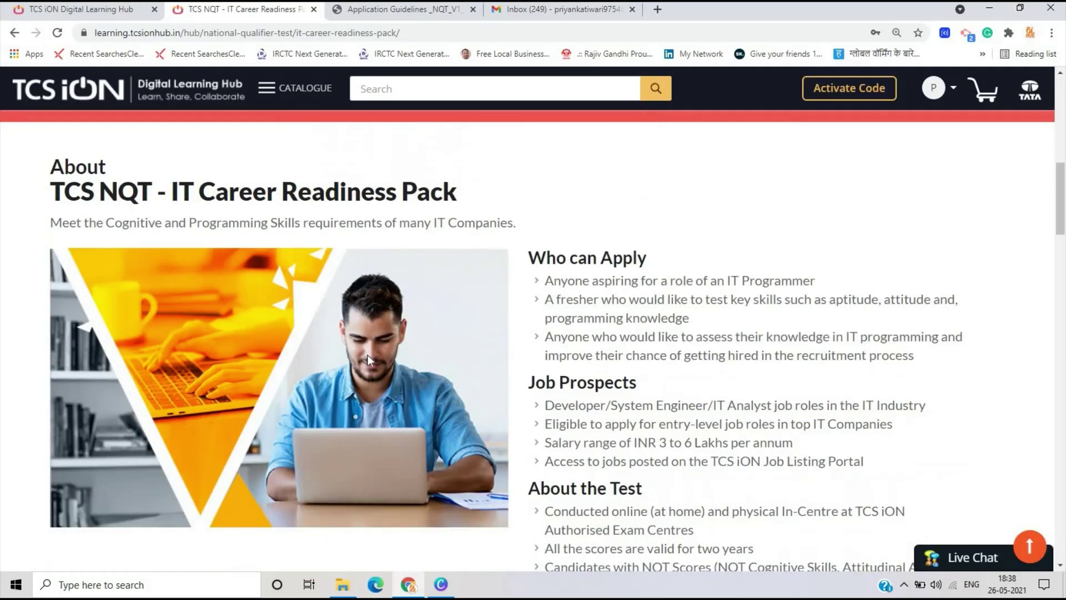
pyautogui.scroll(8, 368, 358)
pyautogui.click(113, 16)
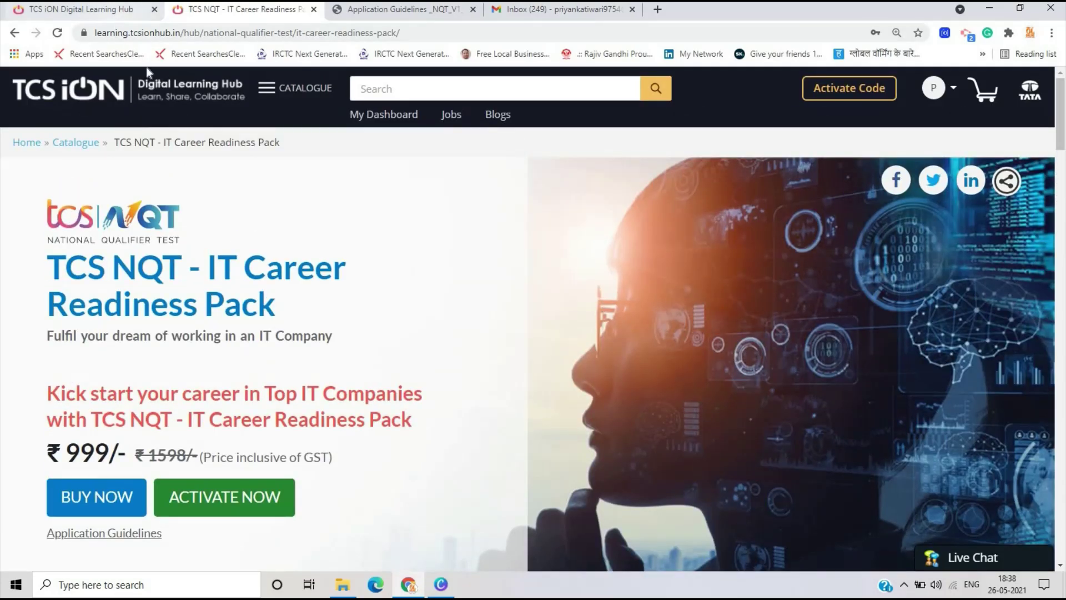
pyautogui.scroll(5, 368, 472)
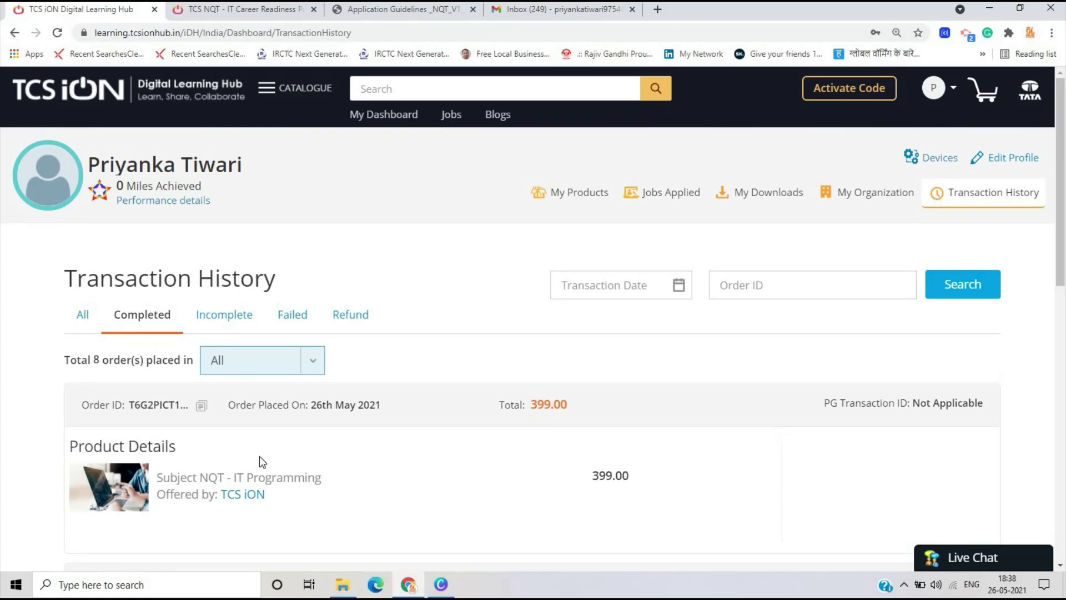
pyautogui.click(225, 16)
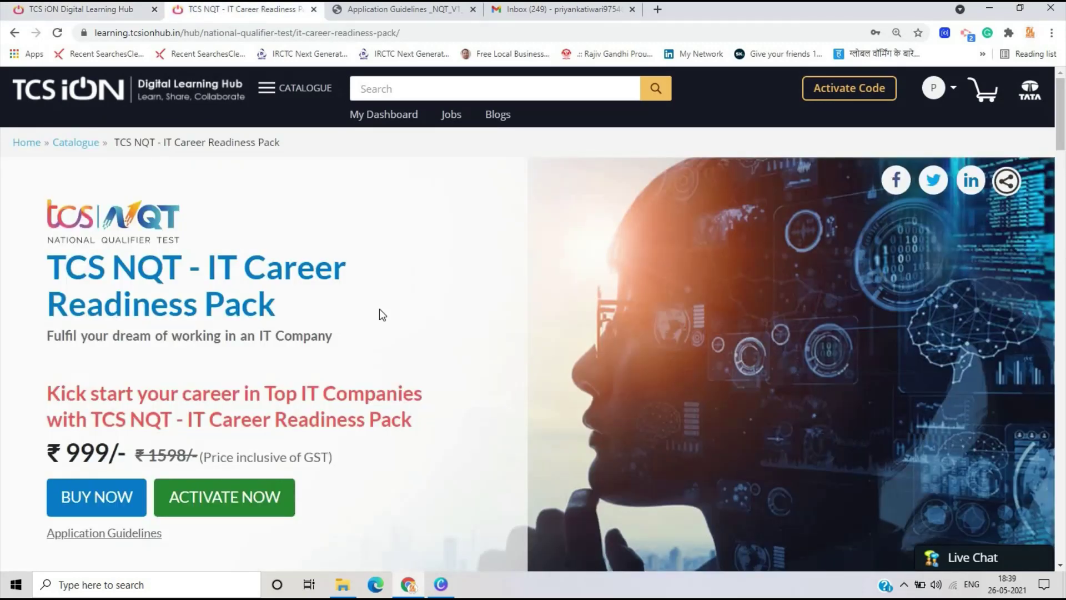